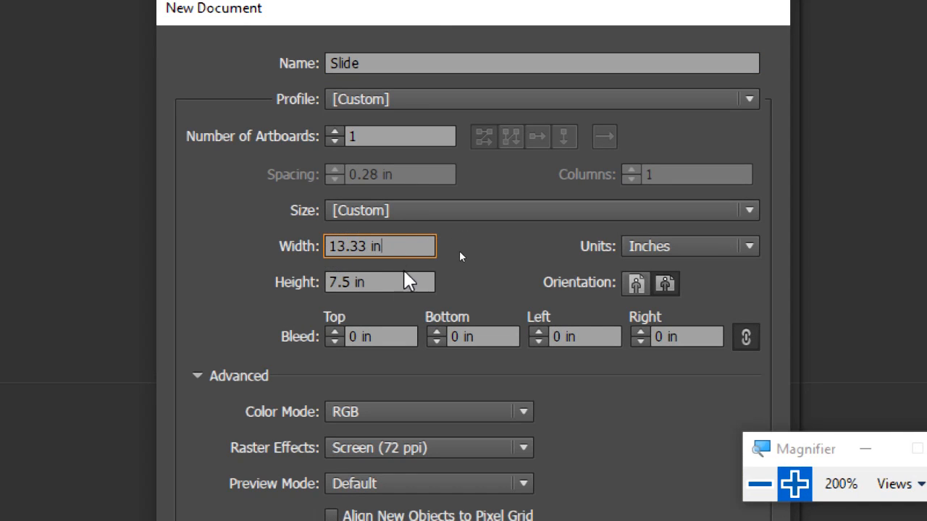
- Set the new document's units to inches and its orientation to landscape, keeping the advanced settings expanded
{"action": "left_click", "coordinate": [690, 243]}
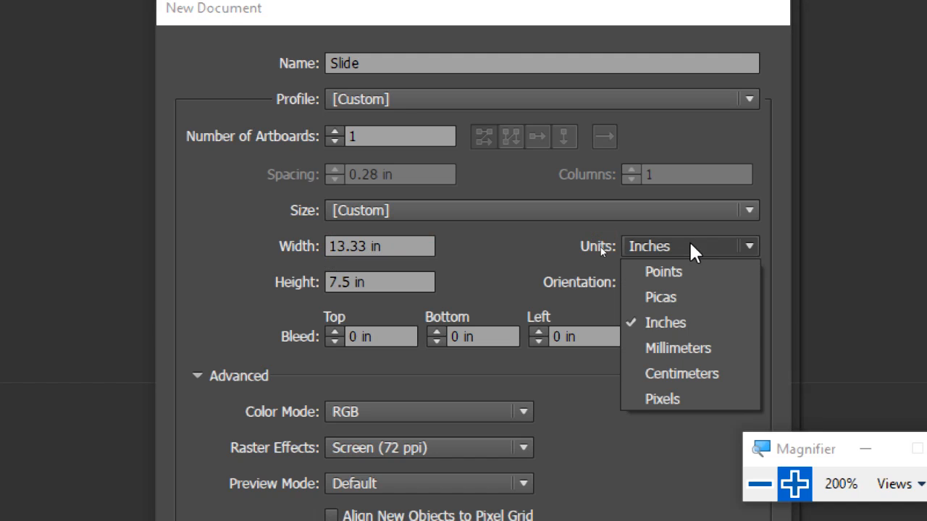
{"action": "left_click", "coordinate": [674, 325]}
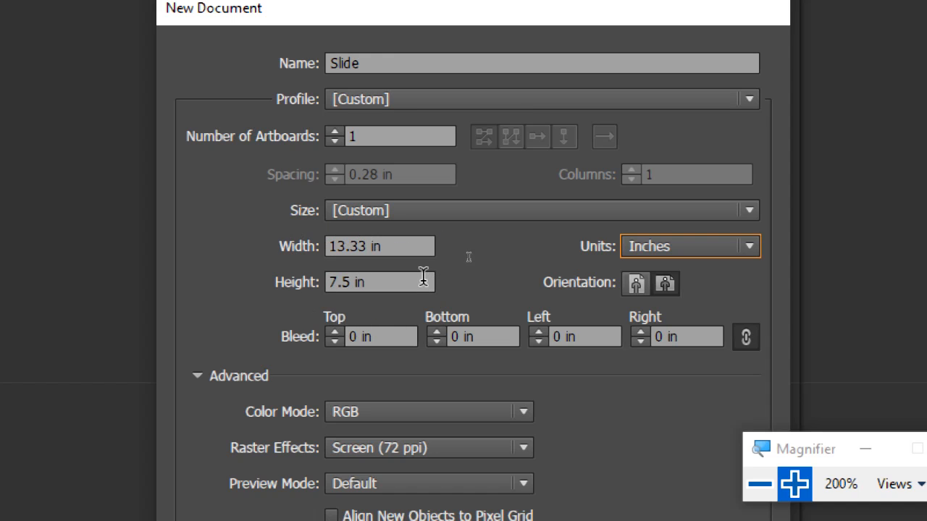
{"action": "left_click", "coordinate": [666, 284]}
{"action": "left_click", "coordinate": [199, 375]}
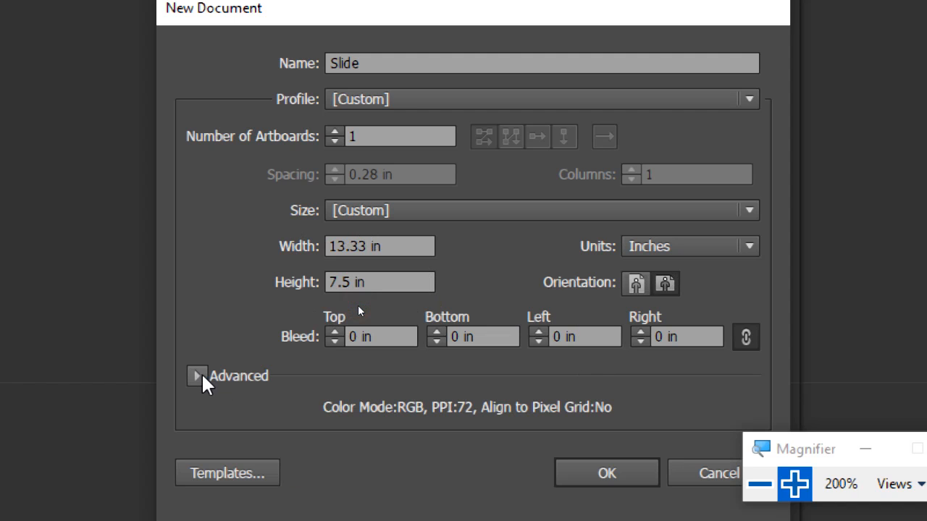
{"action": "left_click", "coordinate": [199, 374]}
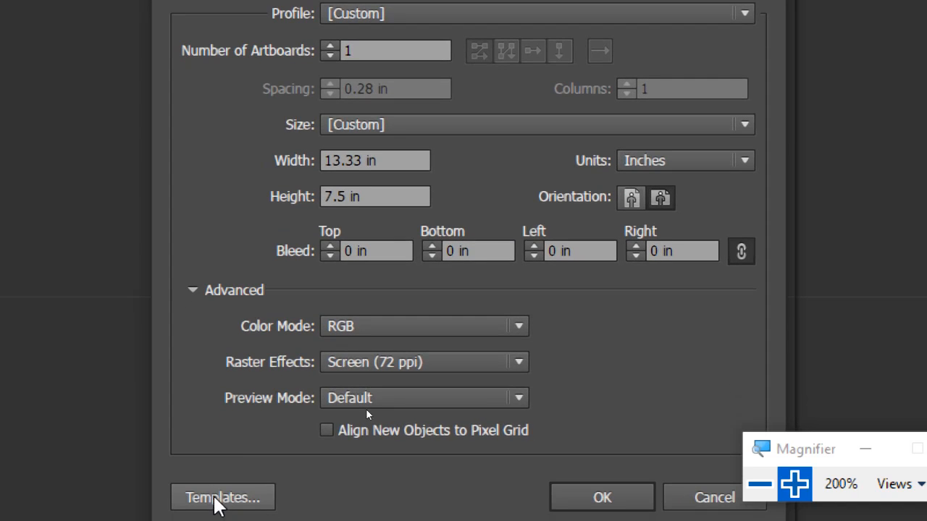
{"action": "left_click", "coordinate": [192, 290]}
{"action": "left_click", "coordinate": [193, 290]}
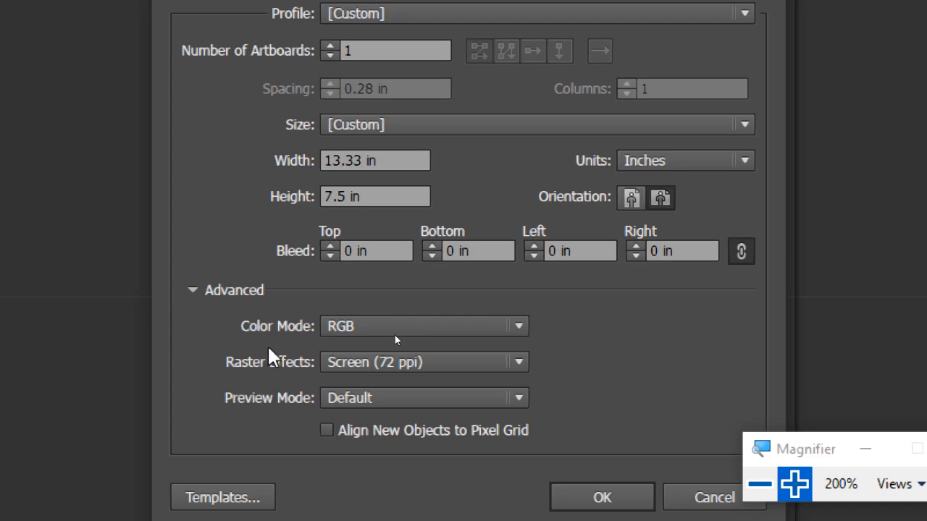
- Choose RGB as the document's color mode and Screen (72 ppi) for its raster effects
{"action": "left_click", "coordinate": [477, 326]}
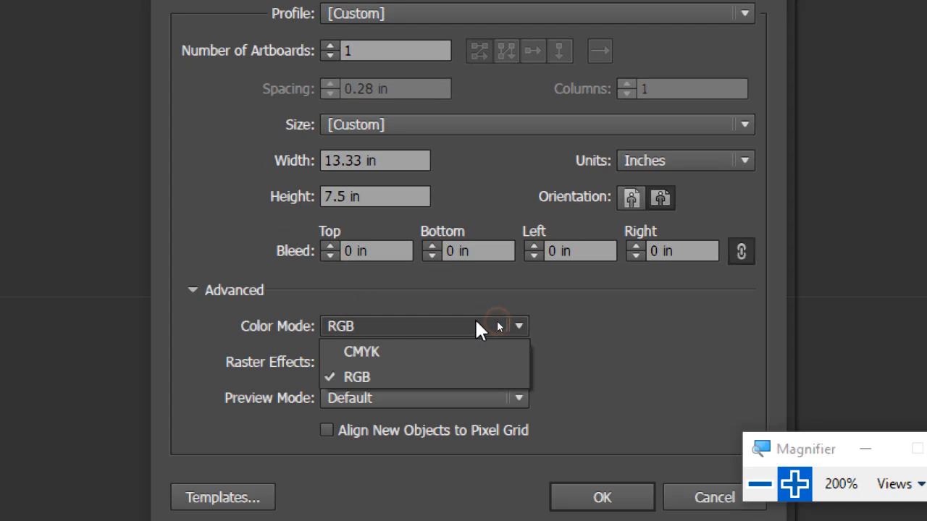
{"action": "left_click", "coordinate": [373, 372]}
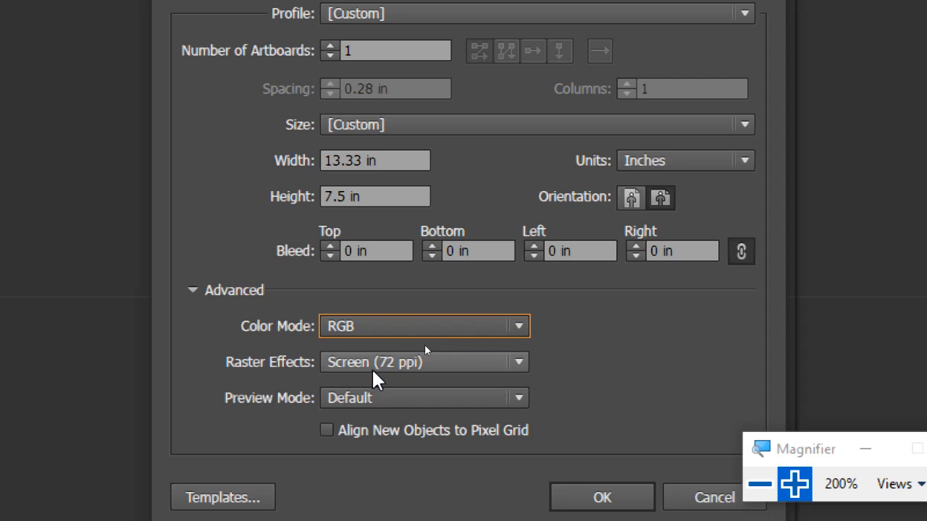
{"action": "left_click", "coordinate": [401, 362]}
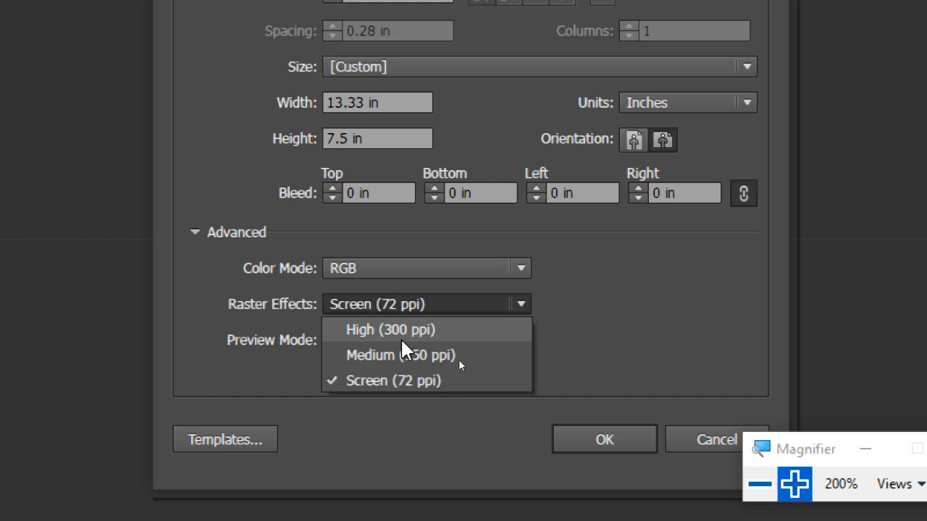
{"action": "left_click", "coordinate": [516, 304]}
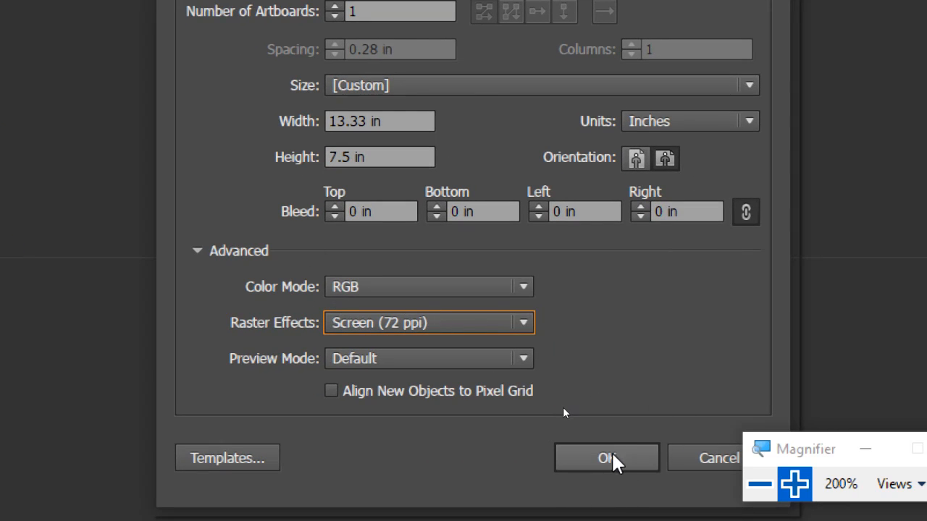
- Create the Slide document with these settings and show its whole artboard at 100% zoom
{"action": "left_click", "coordinate": [759, 485]}
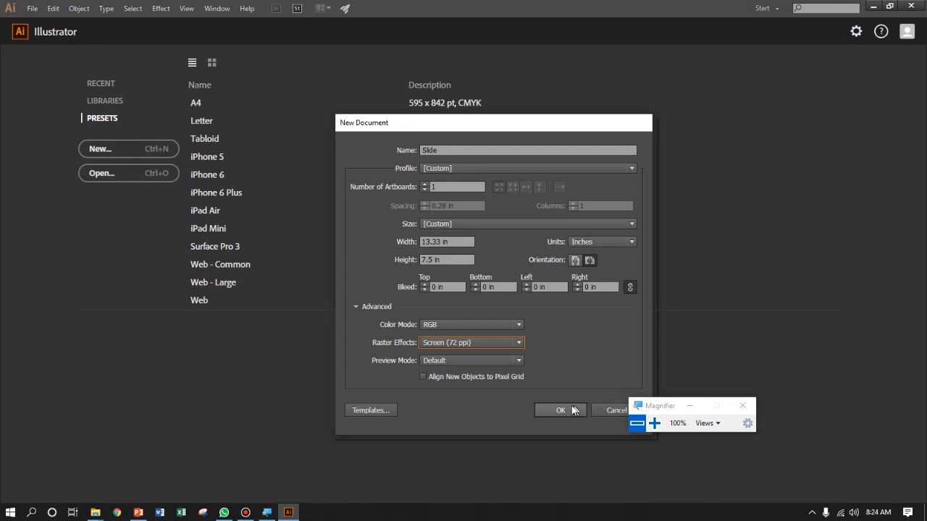
{"action": "left_click", "coordinate": [607, 457]}
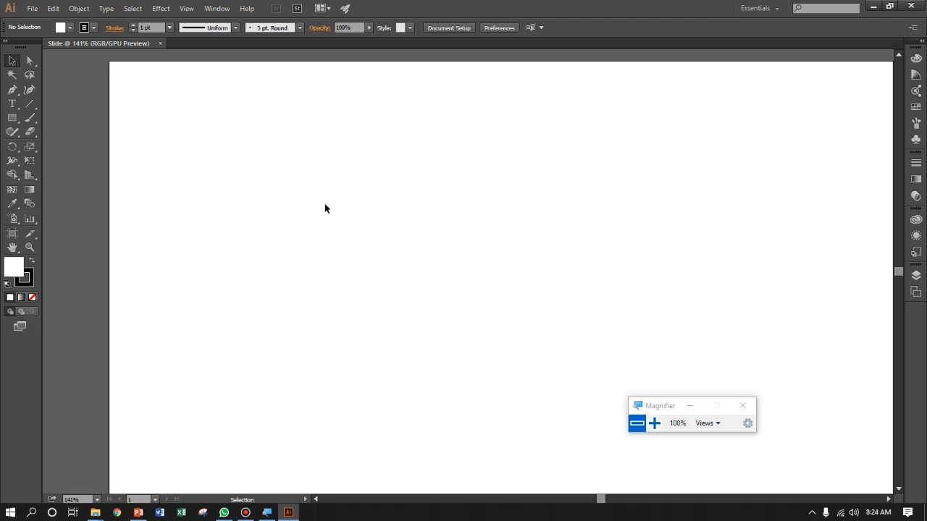
{"action": "key", "text": "space"}
{"action": "left_click_drag", "start_coordinate": [382, 206], "coordinate": [343, 204]}
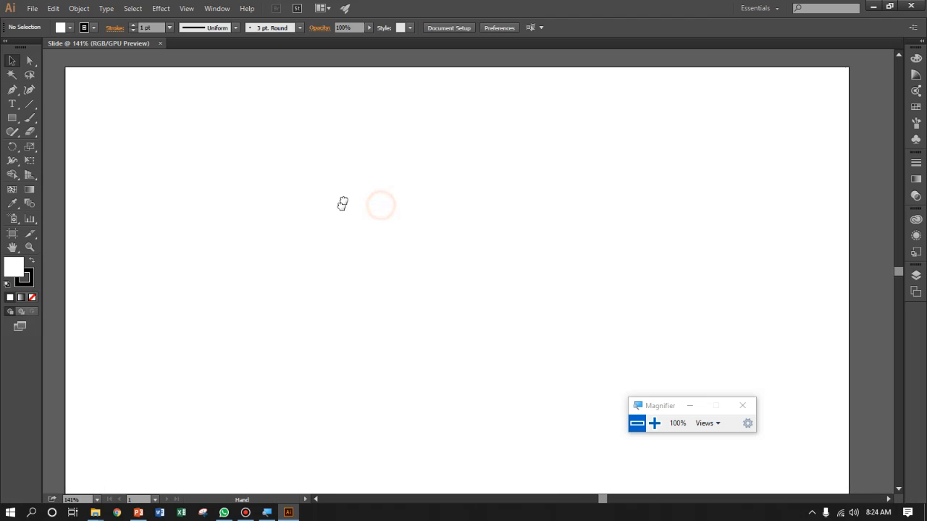
{"action": "key", "text": "ctrl+1"}
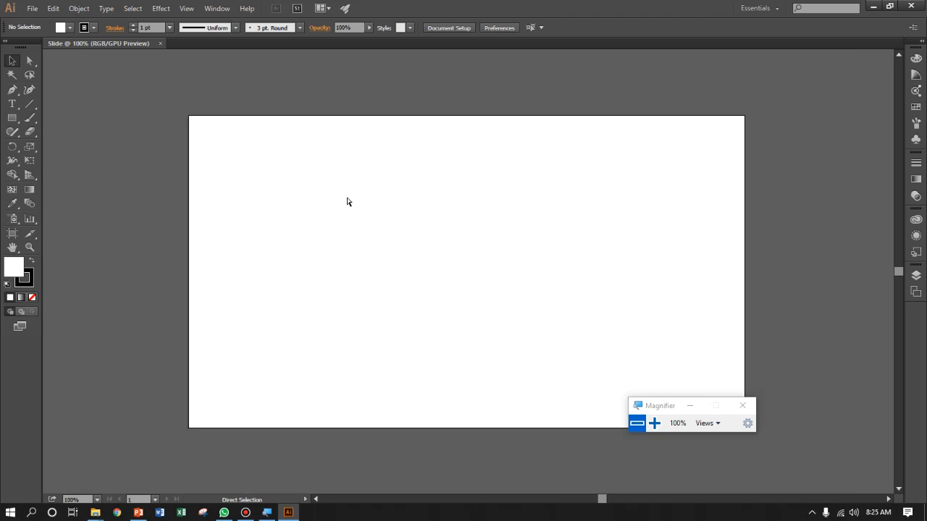
{"action": "key", "text": "space"}
{"action": "left_click_drag", "start_coordinate": [420, 267], "coordinate": [395, 253]}
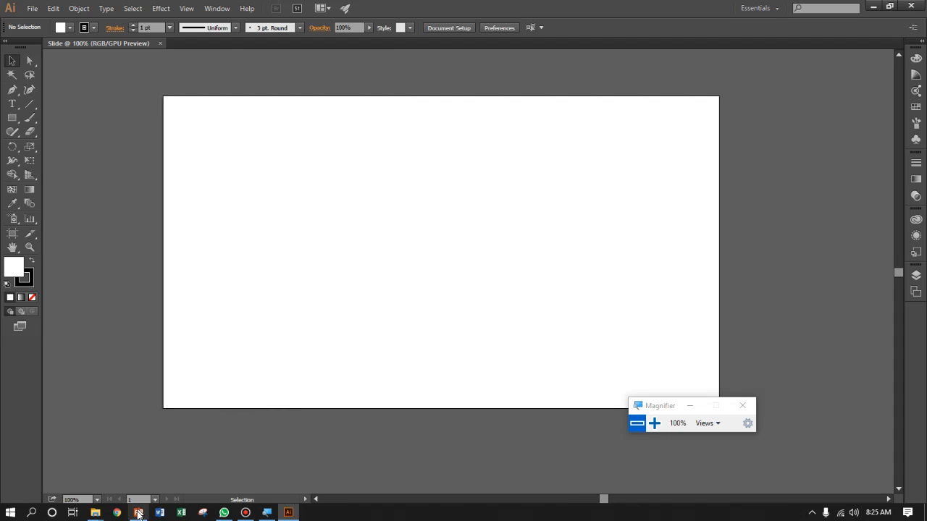
- Switch to PowerPoint, dismiss its Slide Size dialog without changes, and minimize the presentation to return to Illustrator
{"action": "left_click", "coordinate": [139, 467]}
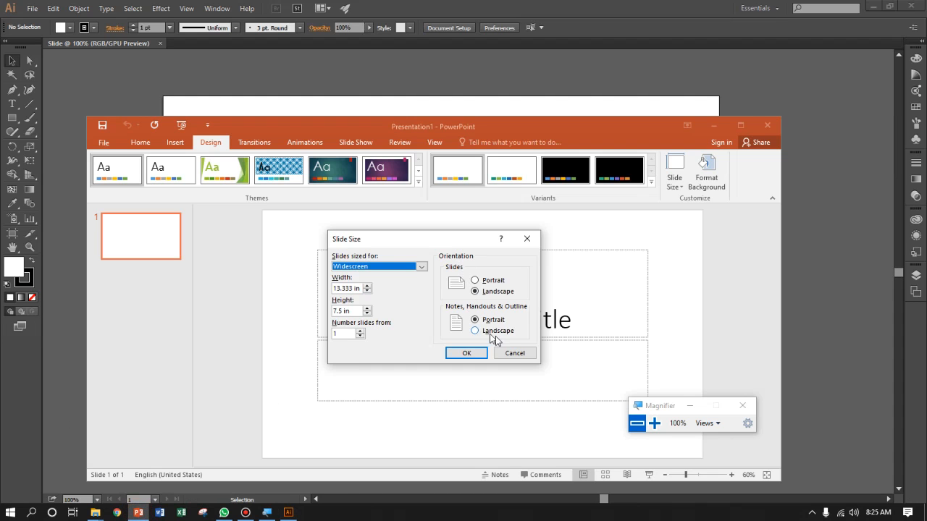
{"action": "left_click", "coordinate": [515, 352]}
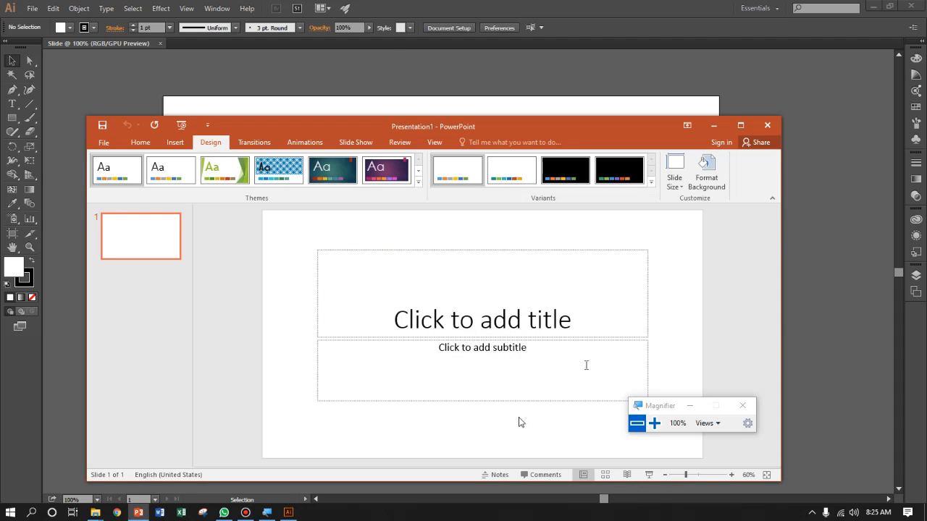
{"action": "left_click", "coordinate": [652, 406]}
{"action": "left_click_drag", "start_coordinate": [652, 406], "coordinate": [765, 403]}
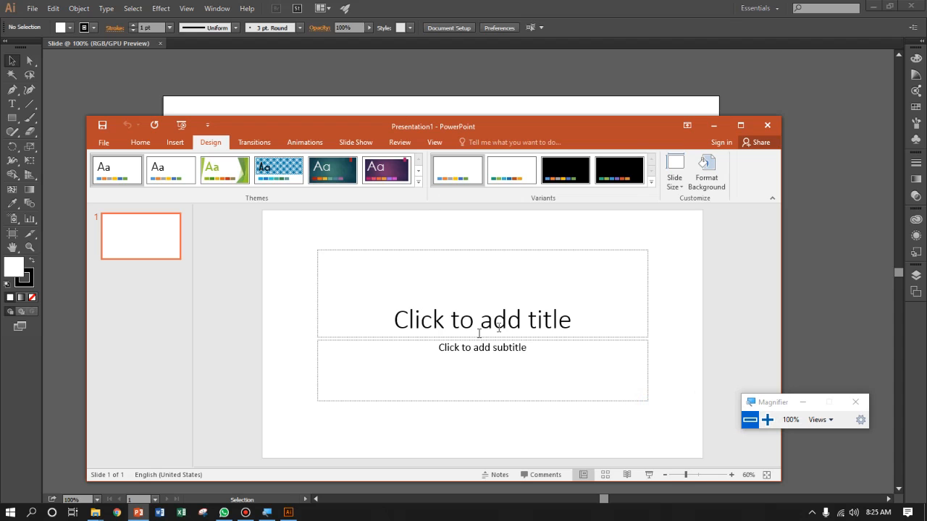
{"action": "left_click", "coordinate": [714, 127]}
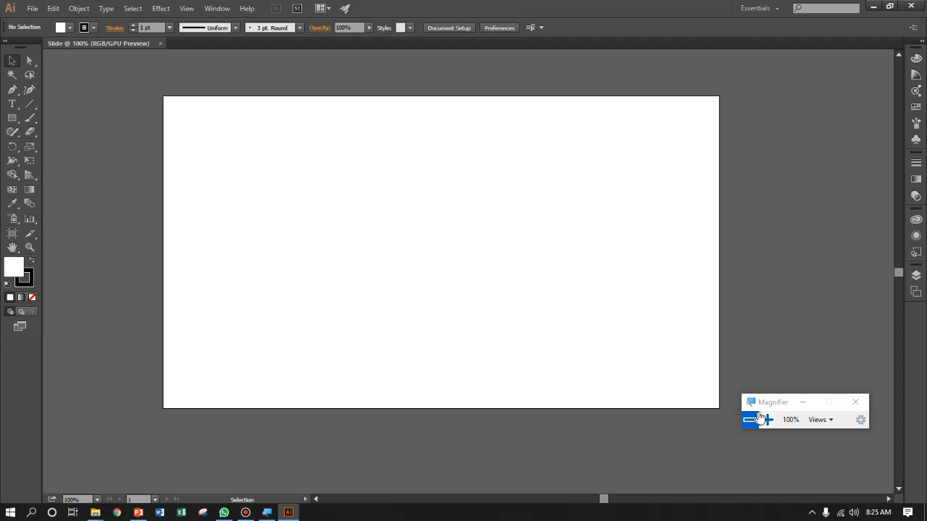
- Show the fill color swatches and enlarge the swatch list so all of them fit
{"action": "left_click_drag", "start_coordinate": [771, 408], "coordinate": [329, 135]}
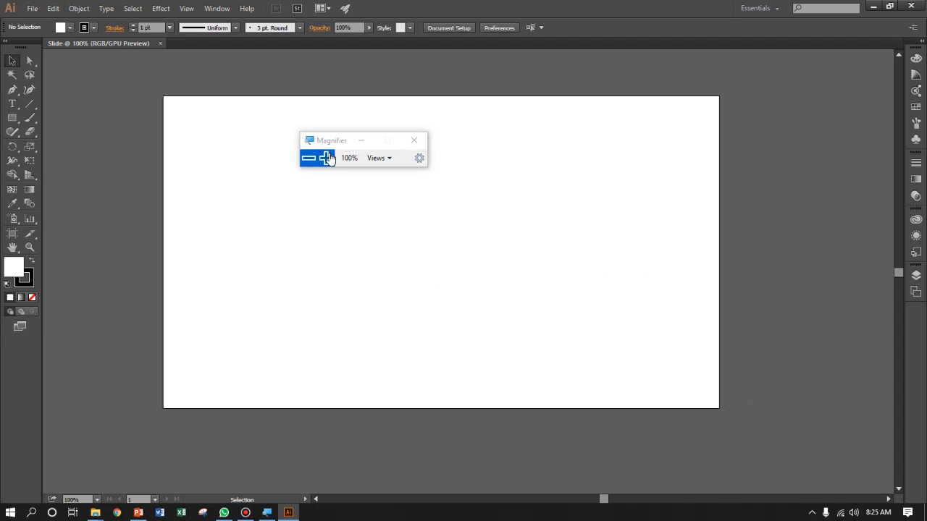
{"action": "left_click", "coordinate": [326, 154]}
{"action": "left_click", "coordinate": [286, 163]}
{"action": "left_click", "coordinate": [70, 28]}
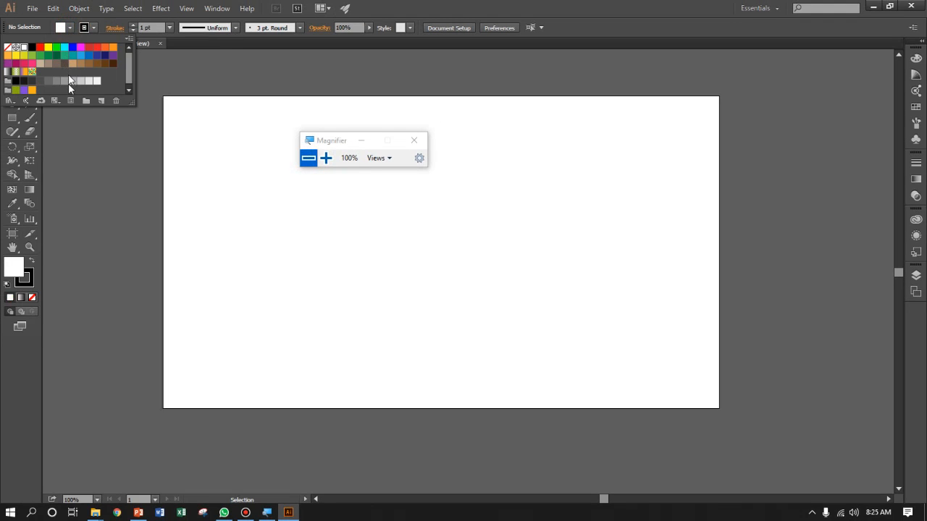
{"action": "left_click_drag", "start_coordinate": [132, 106], "coordinate": [144, 136]}
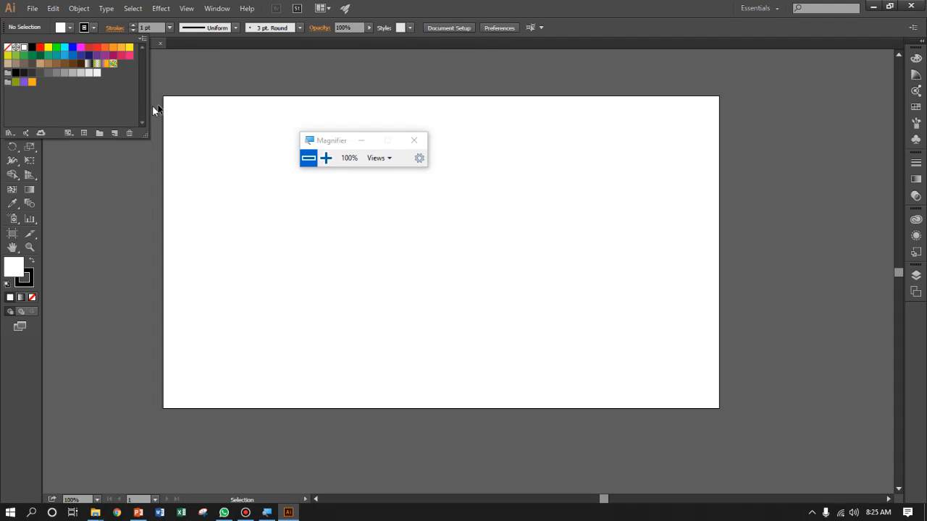
{"action": "left_click", "coordinate": [325, 158]}
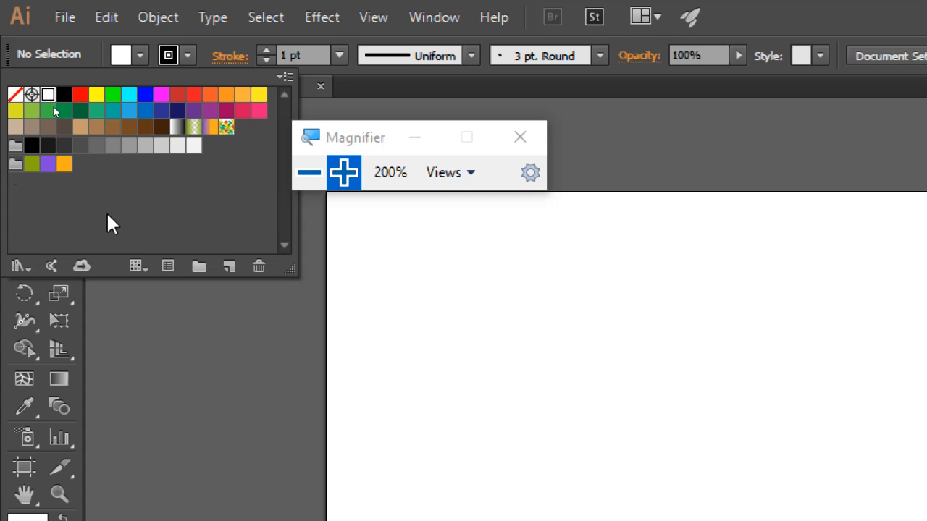
{"action": "left_click", "coordinate": [138, 57]}
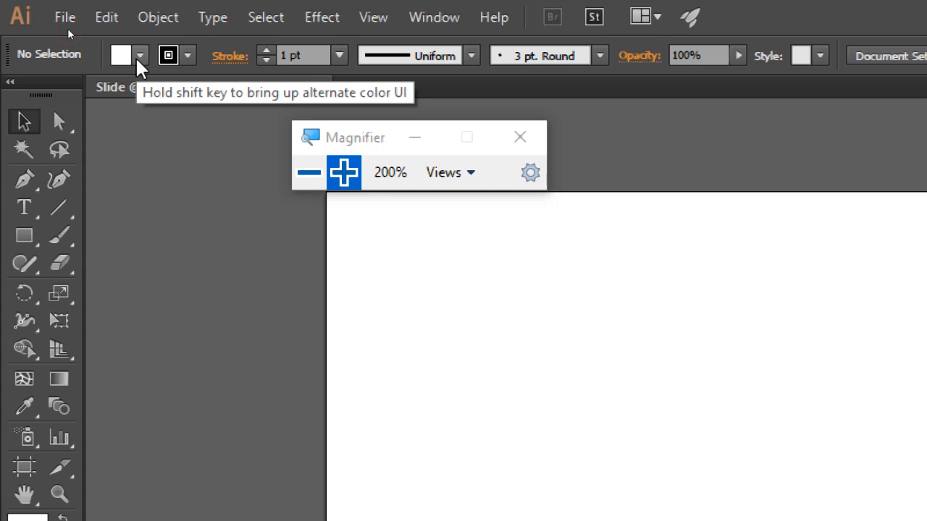
{"action": "left_click", "coordinate": [138, 56]}
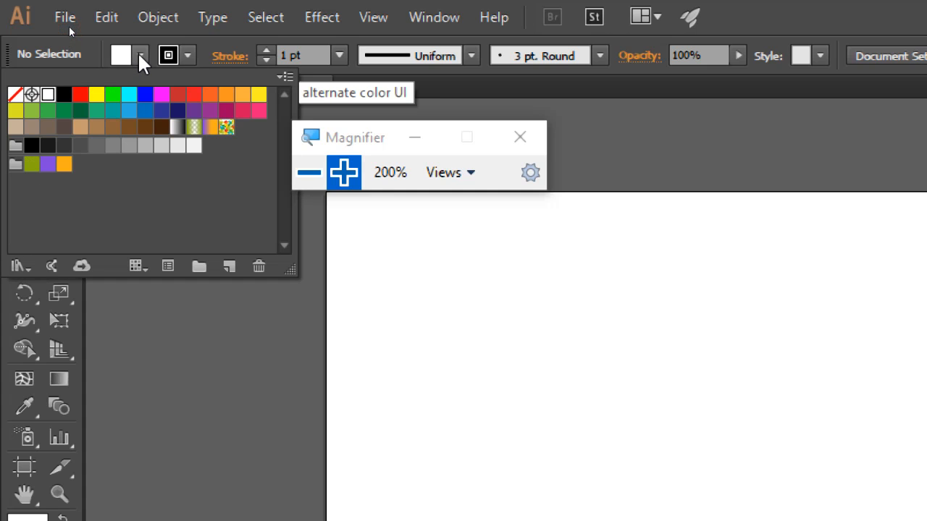
- Load the Logo G.ase swatch library from the Documents folder and place its swatches beside the artboard
{"action": "left_click", "coordinate": [22, 266]}
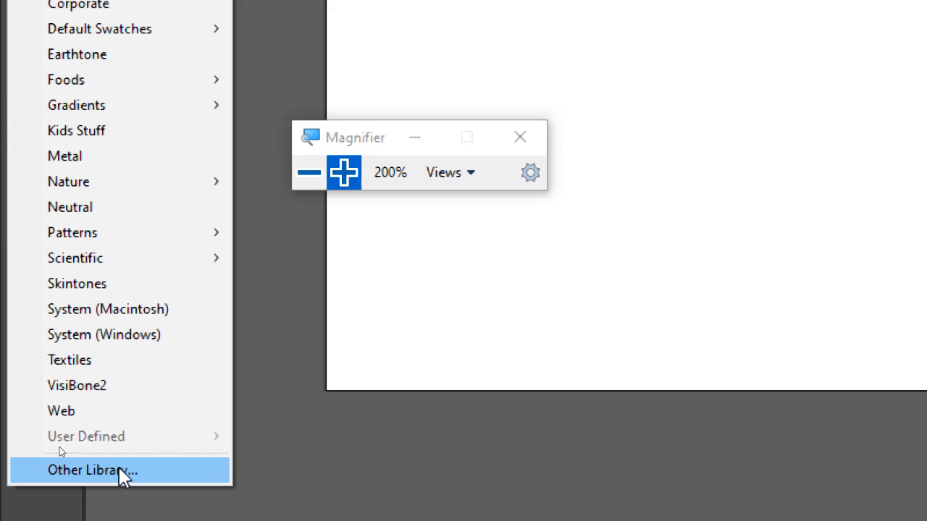
{"action": "left_click", "coordinate": [118, 476]}
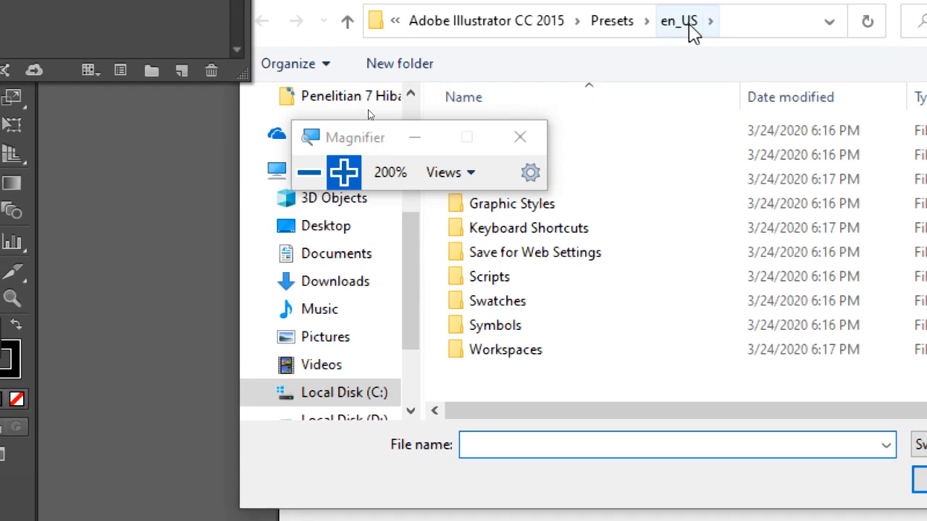
{"action": "mouse_move", "coordinate": [356, 141]}
{"action": "left_mouse_down"}
{"action": "mouse_move", "coordinate": [144, 207]}
{"action": "mouse_move", "coordinate": [113, 231]}
{"action": "mouse_move", "coordinate": [99, 338]}
{"action": "left_mouse_up"}
{"action": "left_click", "coordinate": [338, 254]}
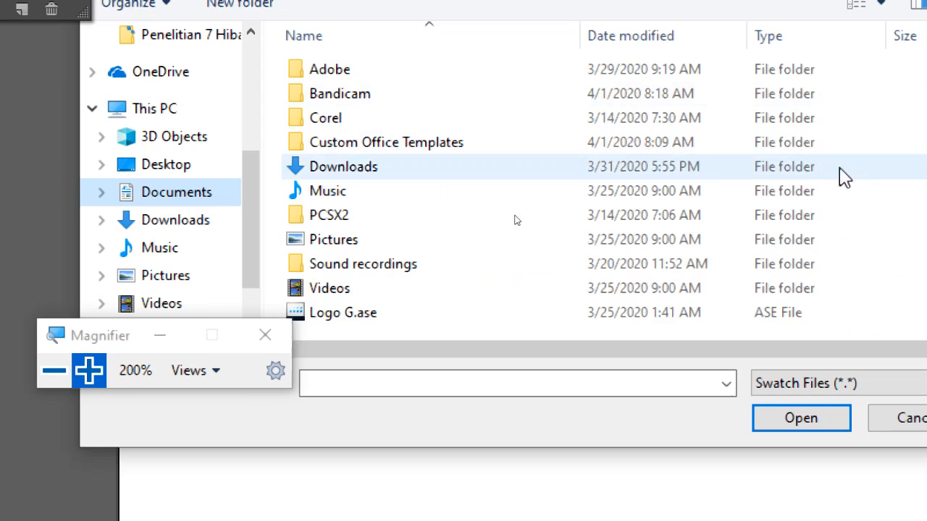
{"action": "left_click", "coordinate": [382, 320]}
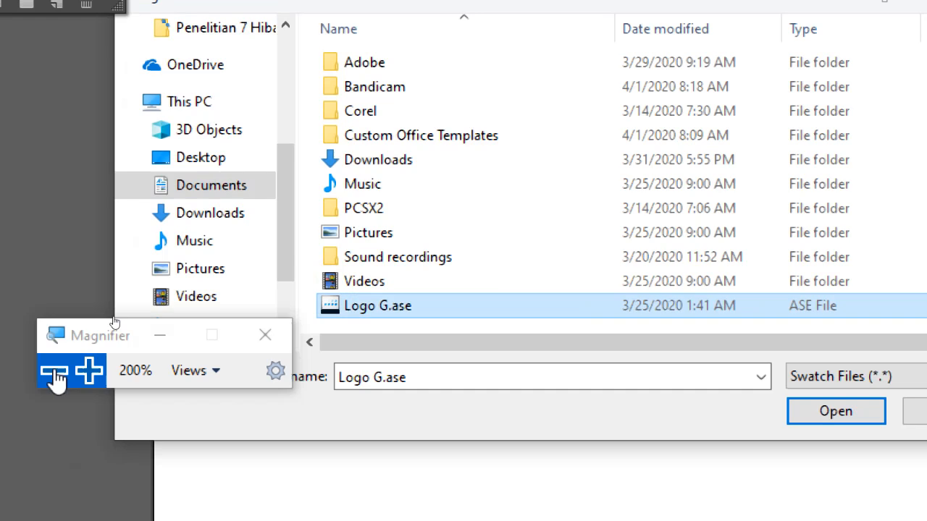
{"action": "left_click", "coordinate": [54, 370]}
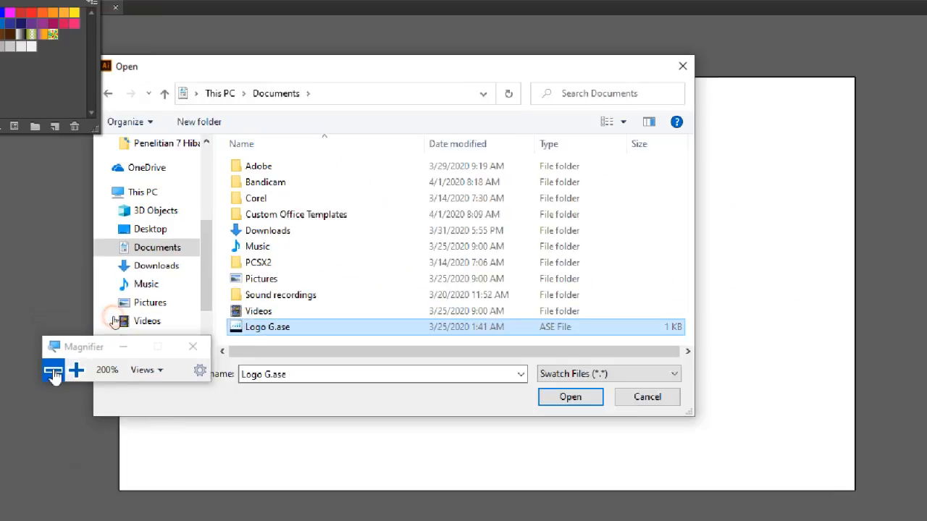
{"action": "left_click_drag", "start_coordinate": [137, 299], "coordinate": [153, 393]}
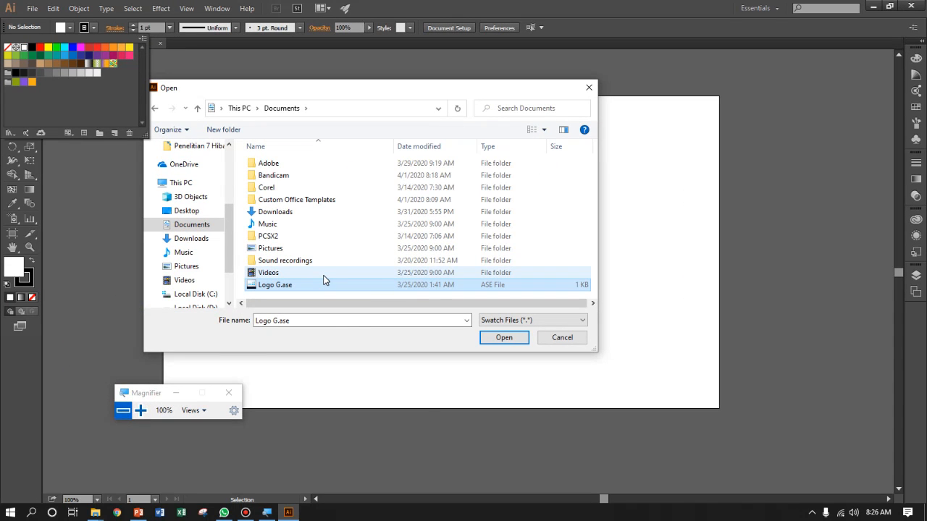
{"action": "left_click", "coordinate": [505, 339]}
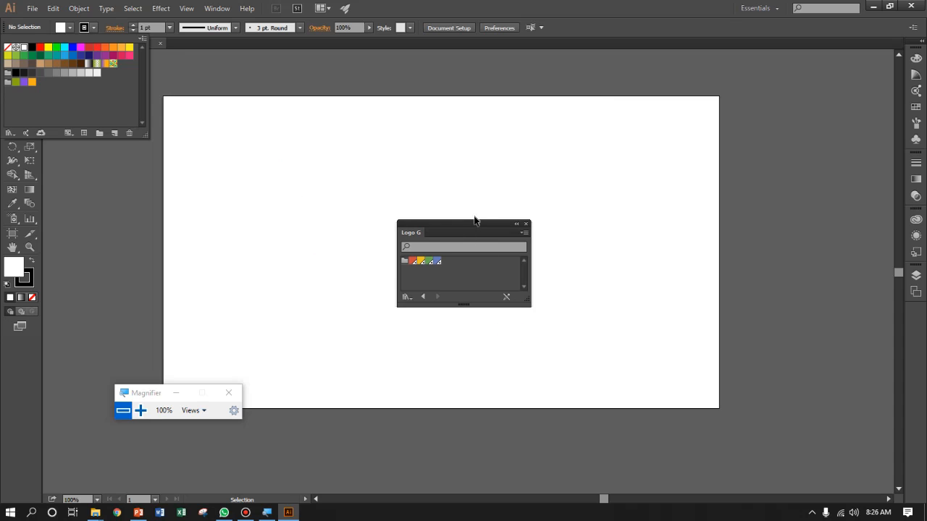
{"action": "left_click_drag", "start_coordinate": [469, 223], "coordinate": [815, 92]}
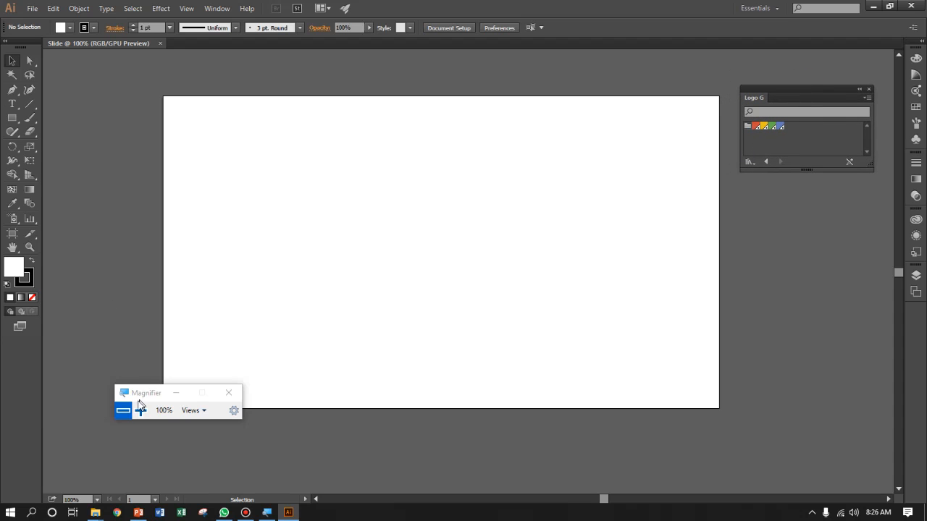
{"action": "left_click_drag", "start_coordinate": [140, 394], "coordinate": [104, 436]}
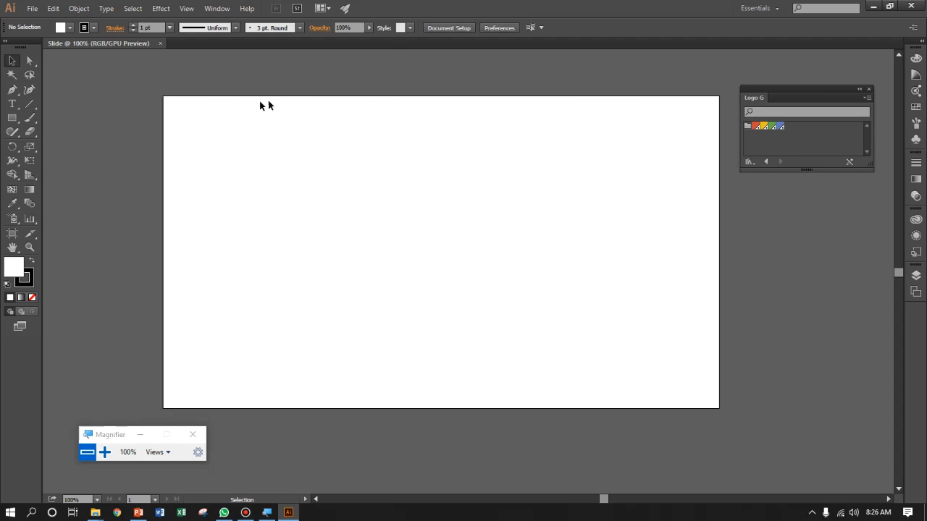
- Draw a 13.33 in by 7.5 in rectangle that covers the whole artboard
{"action": "left_click", "coordinate": [13, 119]}
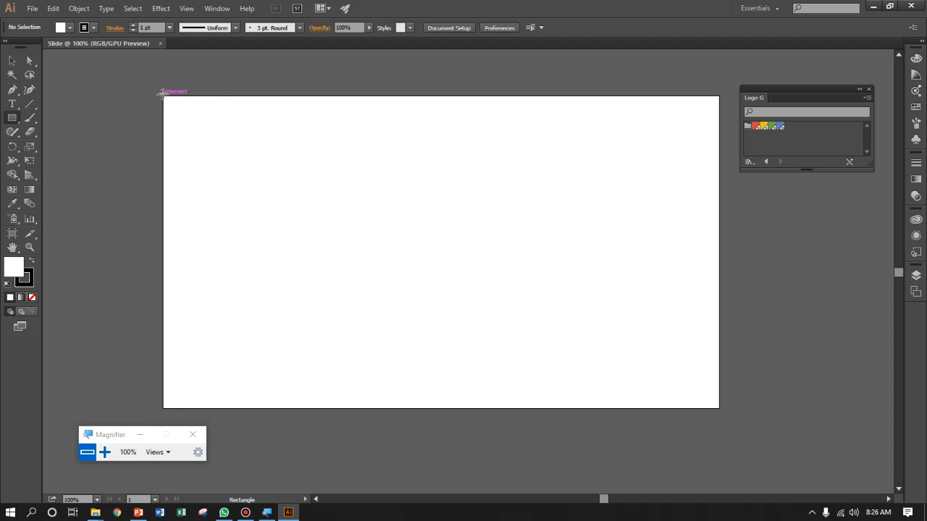
{"action": "left_click_drag", "start_coordinate": [163, 96], "coordinate": [718, 408]}
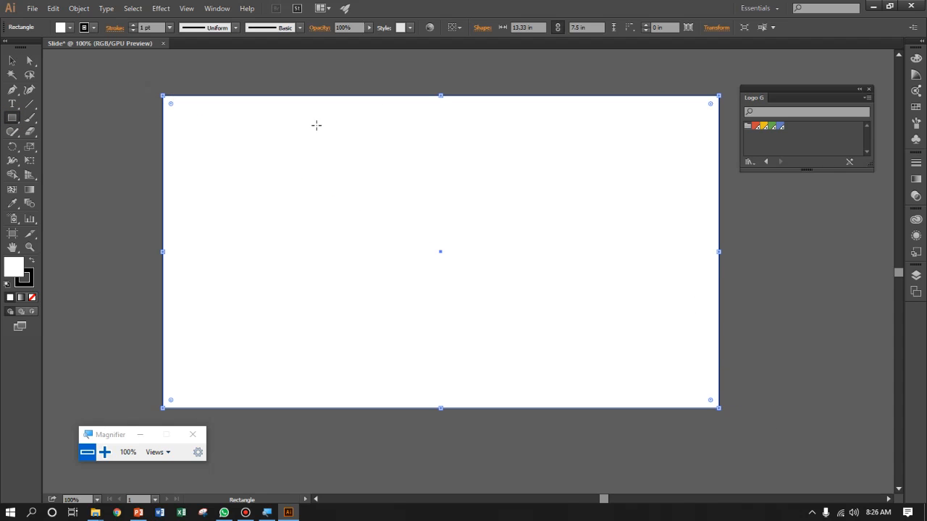
- Fill the slide-sized background rectangle with light gray #EDEDED
{"action": "left_click", "coordinate": [70, 28]}
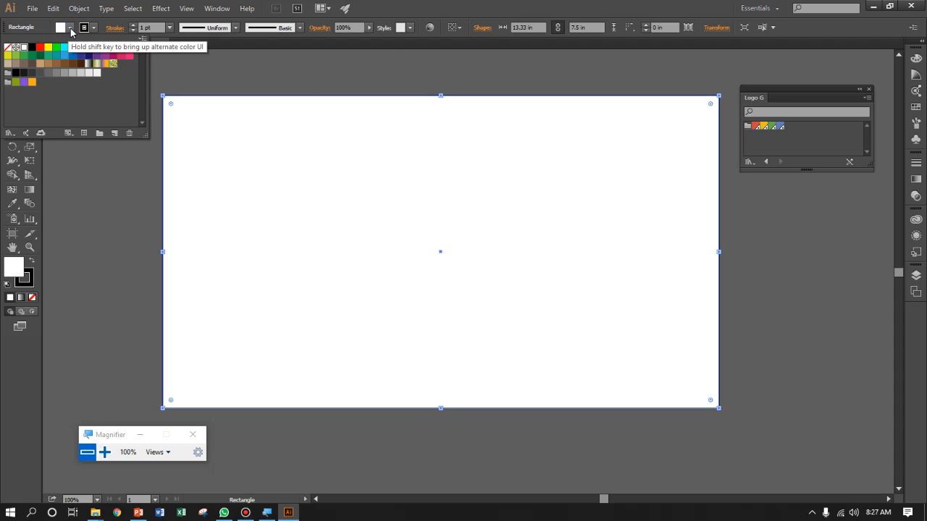
{"action": "left_click", "coordinate": [70, 28]}
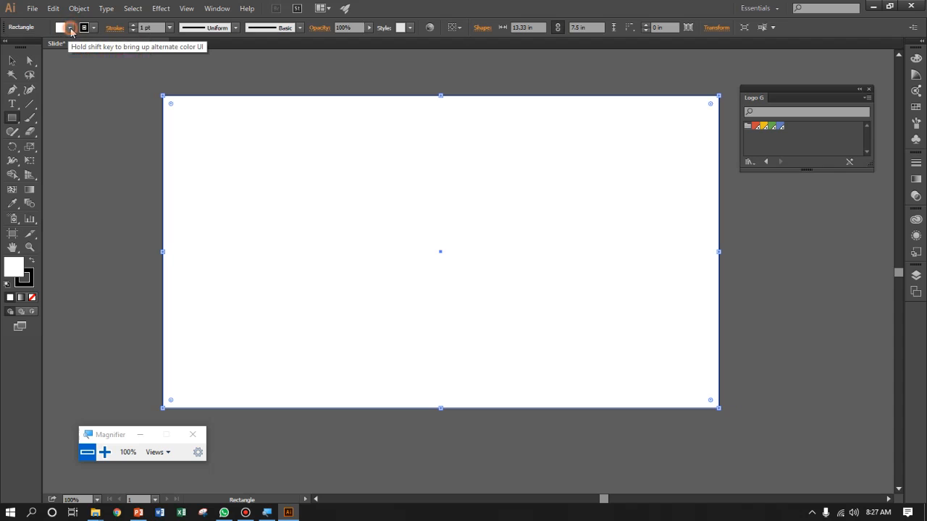
{"action": "double_click", "coordinate": [13, 268]}
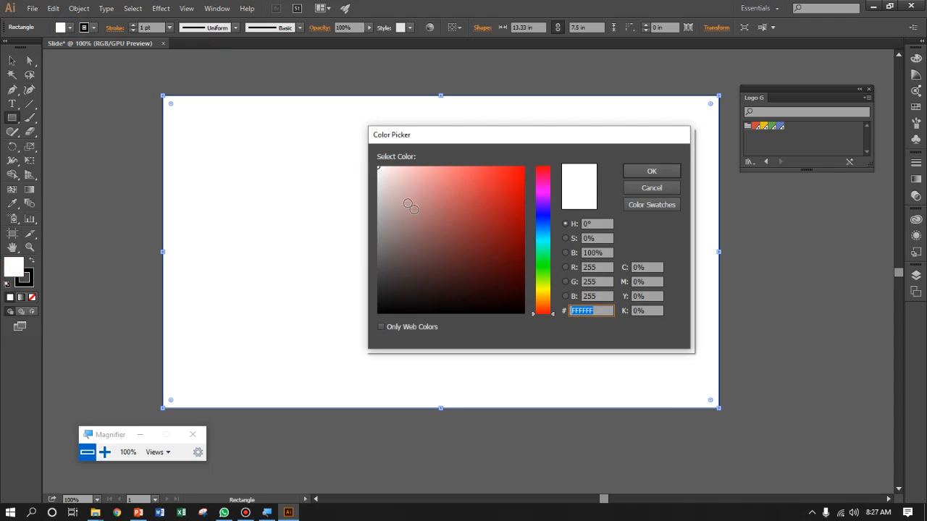
{"action": "left_click", "coordinate": [378, 174]}
{"action": "left_click_drag", "start_coordinate": [378, 174], "coordinate": [378, 176]}
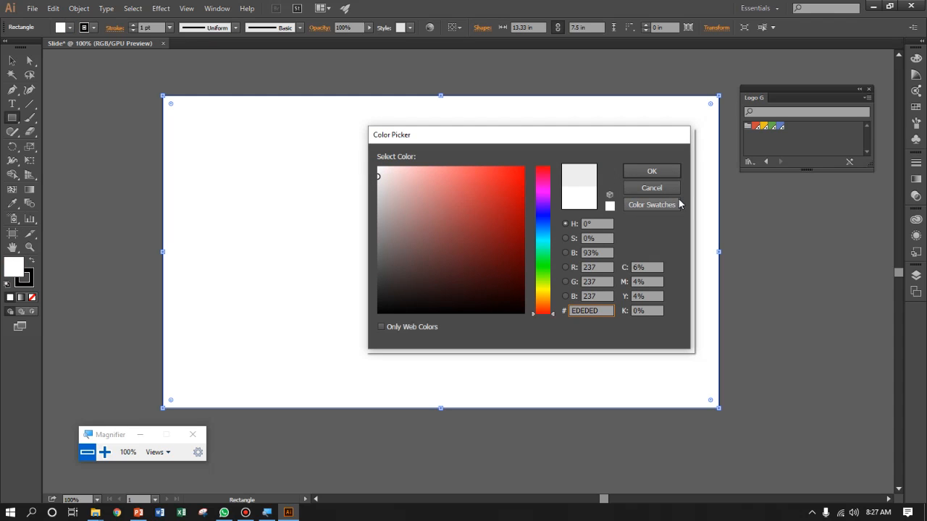
{"action": "left_click", "coordinate": [653, 171]}
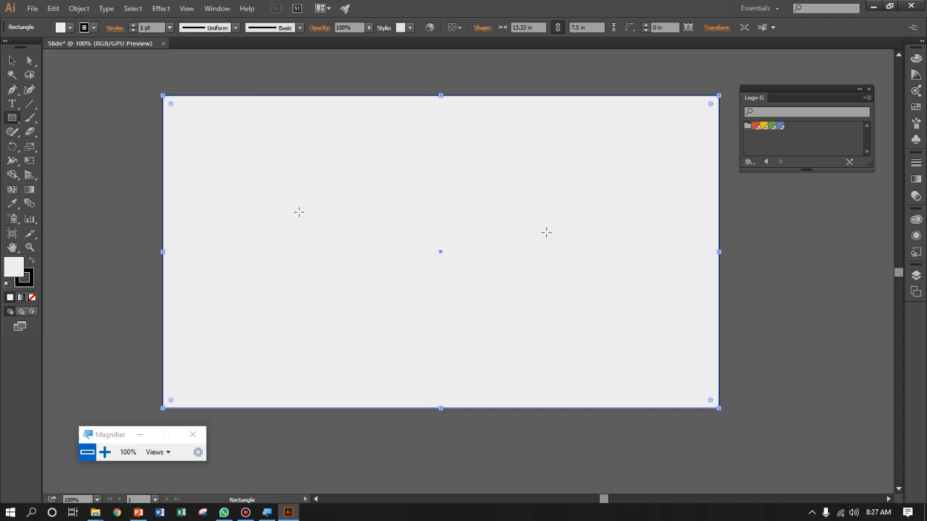
- Glance at the blank presentation in PowerPoint, return to Illustrator and deselect the background rectangle
{"action": "left_click", "coordinate": [137, 513]}
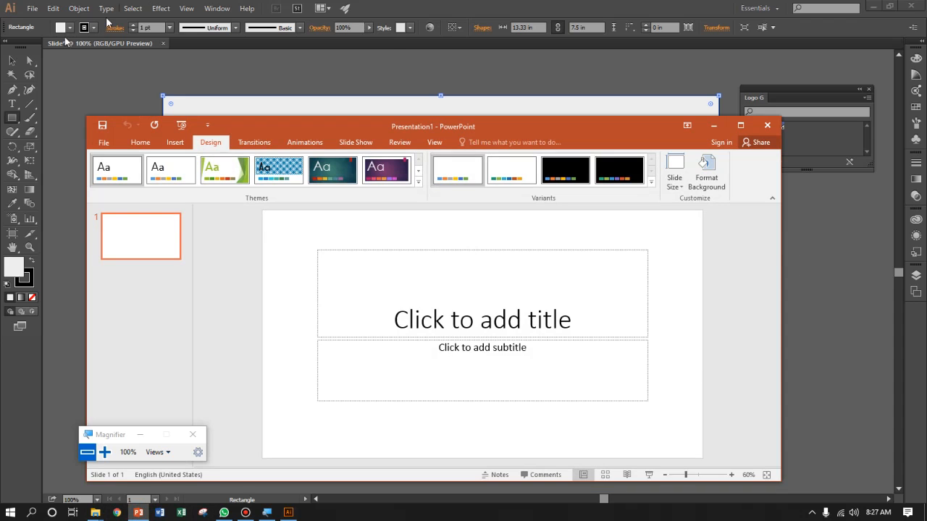
{"action": "left_click", "coordinate": [12, 61]}
{"action": "left_click", "coordinate": [74, 70]}
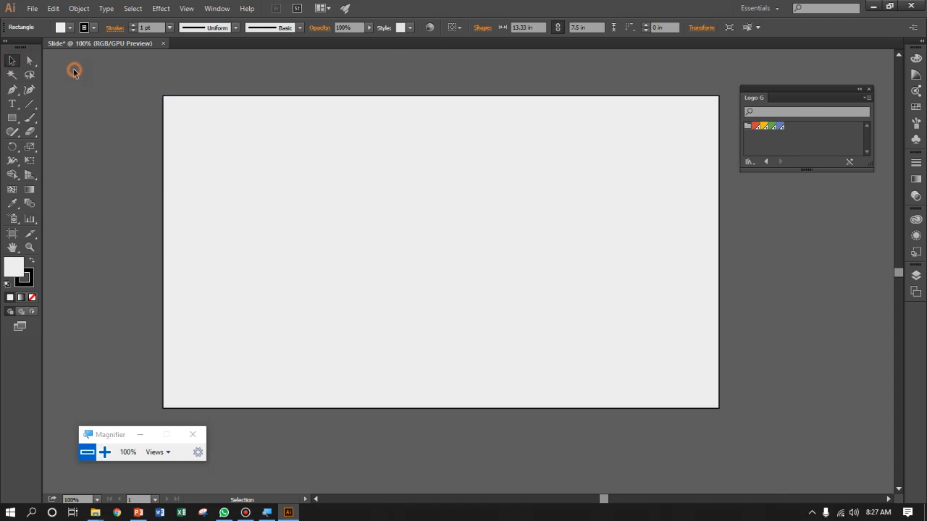
{"action": "left_click", "coordinate": [356, 134]}
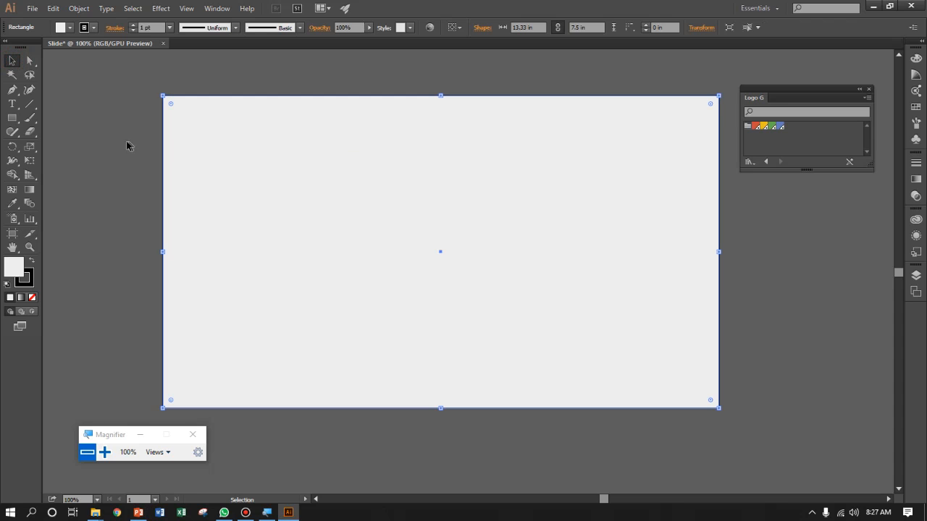
{"action": "left_click", "coordinate": [88, 134]}
- Draw a full-width rectangle of 13.33 in by about 1.208 in along the slide's top edge
{"action": "left_click", "coordinate": [11, 117]}
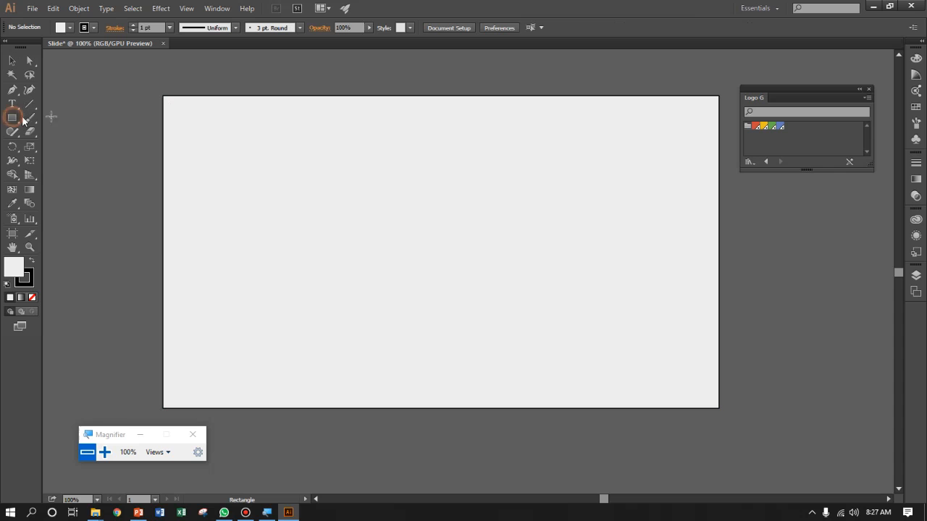
{"action": "left_click_drag", "start_coordinate": [163, 96], "coordinate": [718, 146]}
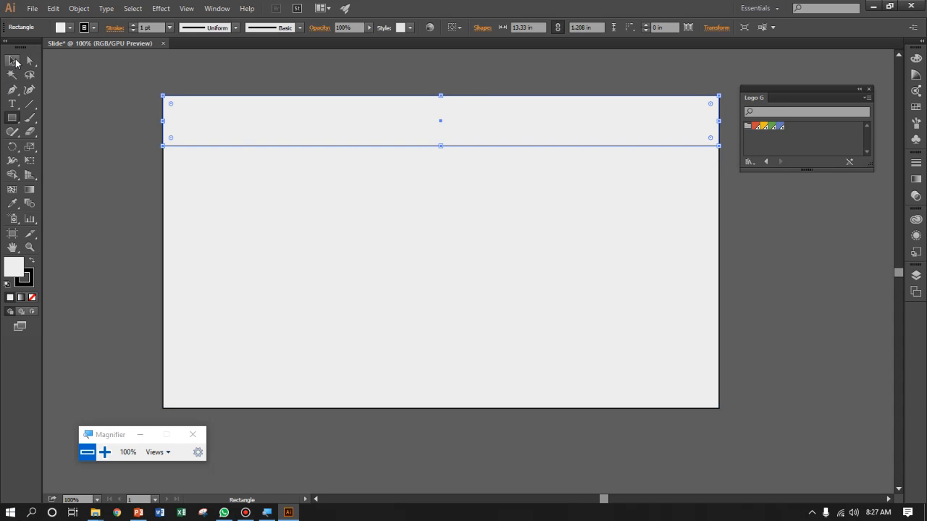
{"action": "left_click", "coordinate": [12, 60]}
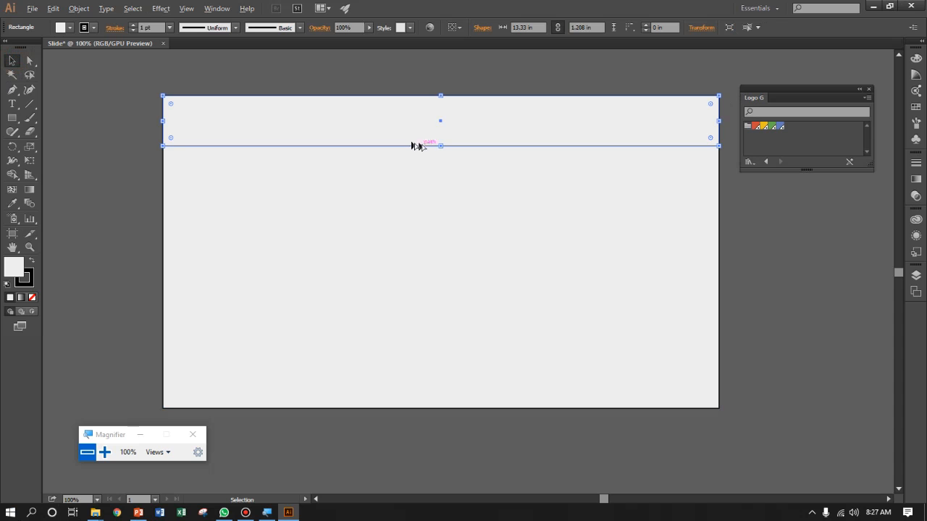
- Duplicate the top strip with the copy starting at the slide's center, and shorten the copy to 6.654 in at the slide's right edge
{"action": "left_click_drag", "start_coordinate": [414, 145], "coordinate": [689, 147]}
{"action": "left_click_drag", "start_coordinate": [792, 223], "coordinate": [622, 294]}
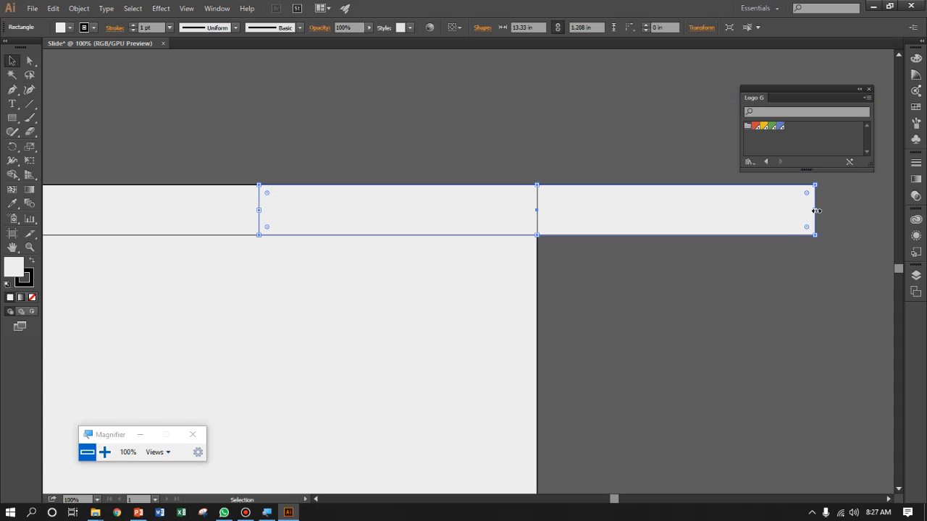
{"action": "left_click_drag", "start_coordinate": [816, 211], "coordinate": [537, 210]}
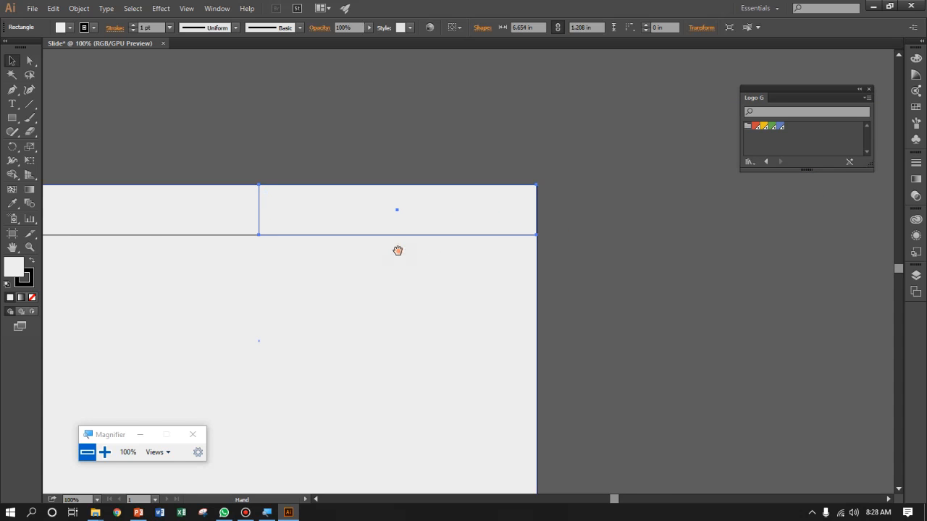
{"action": "left_click_drag", "start_coordinate": [397, 250], "coordinate": [625, 239]}
- Shorten the original full-width strip and divide the slide's left half into two adjacent rectangles about 3.333 in wide
{"action": "left_click", "coordinate": [432, 220]}
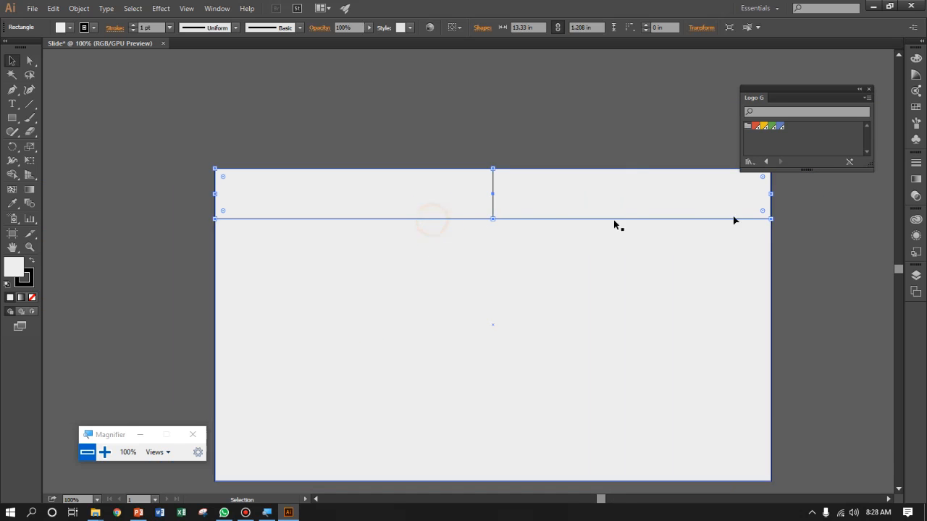
{"action": "left_click_drag", "start_coordinate": [770, 194], "coordinate": [355, 200]}
{"action": "left_click", "coordinate": [304, 217], "text": "shift"}
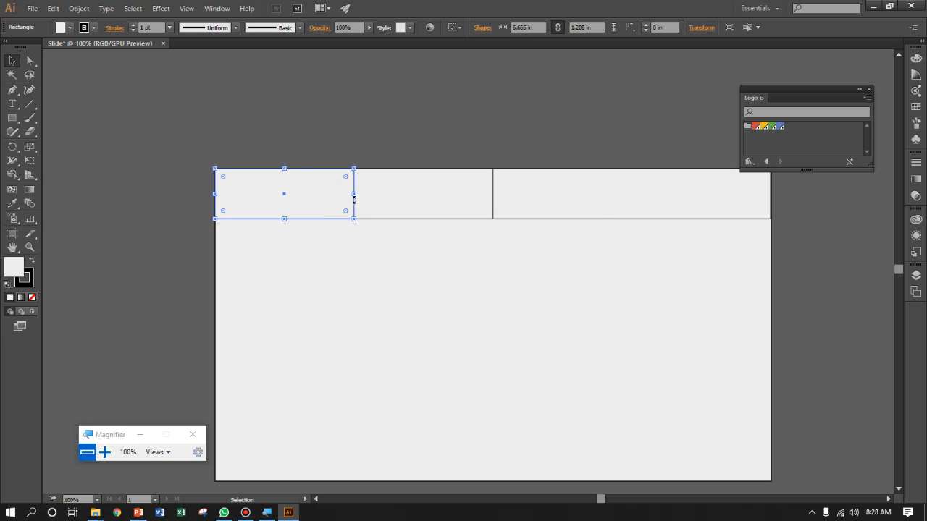
- Duplicate and shorten the right half of the strip to form two adjacent quarter-width rectangles, the third 3.327 in and the fourth 3.341 in wide
{"action": "left_click", "coordinate": [567, 219]}
{"action": "left_click_drag", "start_coordinate": [588, 221], "coordinate": [728, 223]}
{"action": "scroll", "coordinate": [717, 244], "scroll_direction": "right", "scroll_amount": 5}
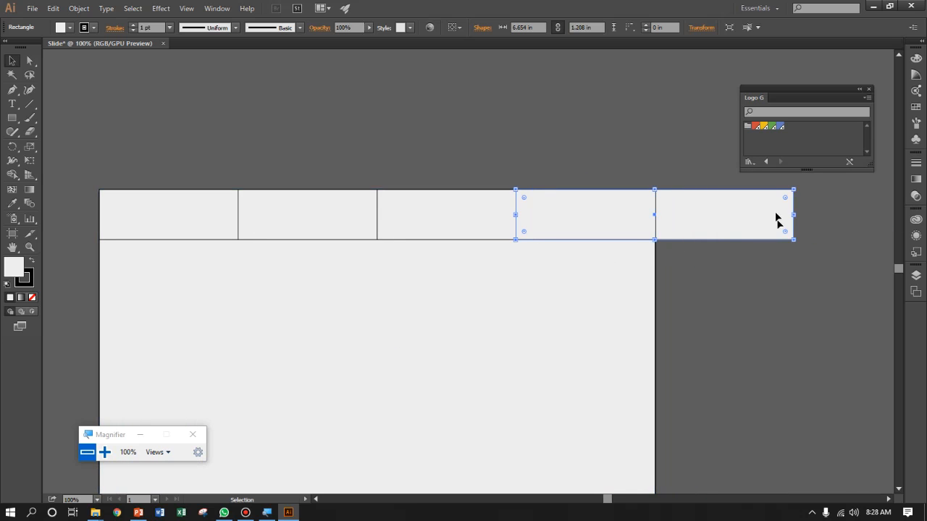
{"action": "left_click_drag", "start_coordinate": [793, 216], "coordinate": [515, 222]}
{"action": "left_click", "coordinate": [479, 240], "text": "shift"}
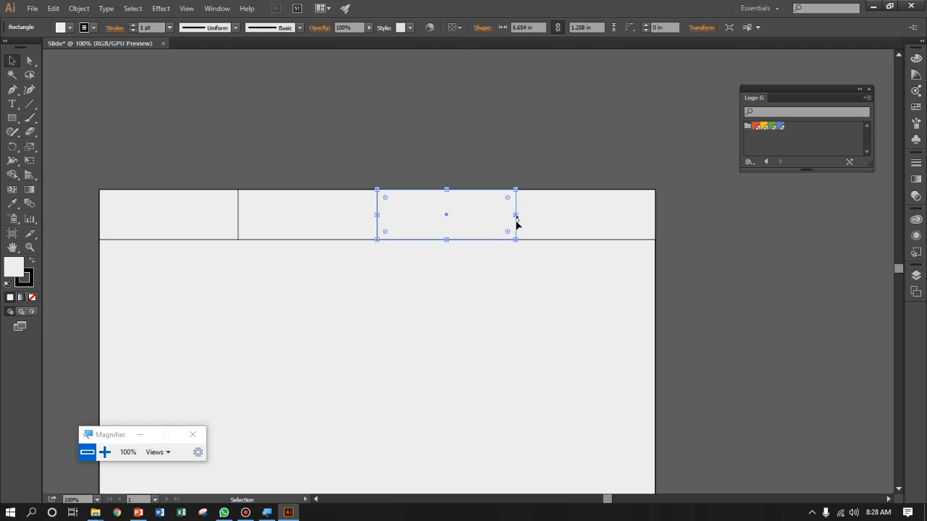
{"action": "key", "text": "space"}
{"action": "left_click_drag", "start_coordinate": [480, 293], "coordinate": [497, 227]}
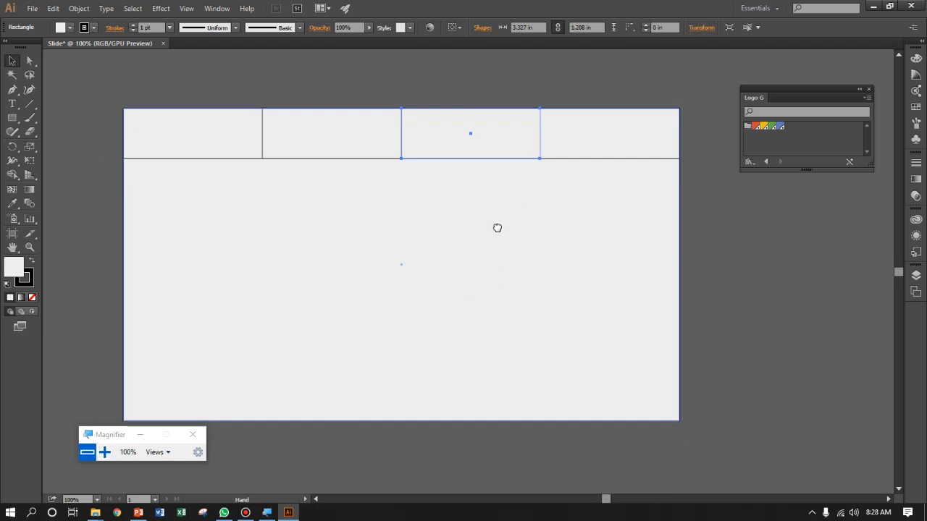
{"action": "left_click", "coordinate": [754, 248]}
- Select the quarter rectangles in the top strip one after another to check the division
{"action": "left_click", "coordinate": [203, 149]}
{"action": "left_click", "coordinate": [307, 130]}
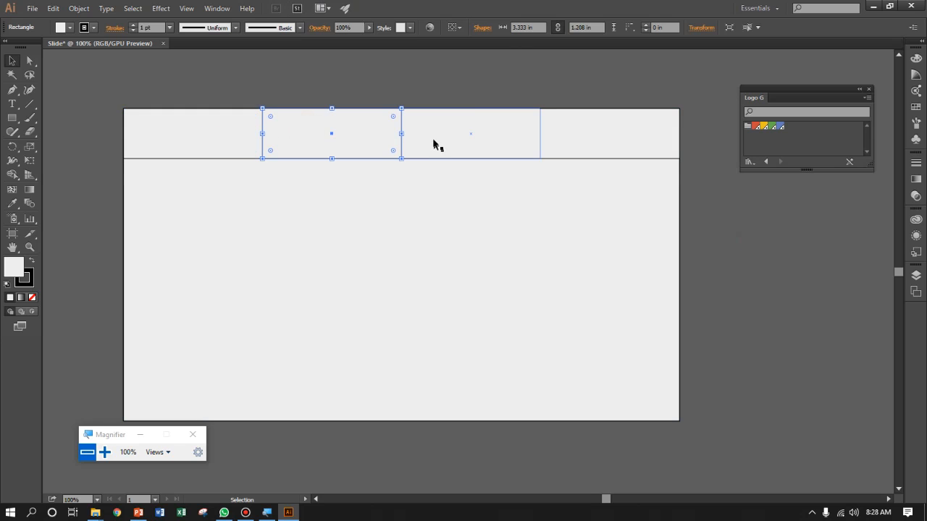
{"action": "left_click", "coordinate": [432, 140]}
{"action": "left_click", "coordinate": [558, 142]}
- Fill the four top rectangles, from left to right, with the Logo G red, yellow, green and blue swatches
{"action": "left_click", "coordinate": [251, 131]}
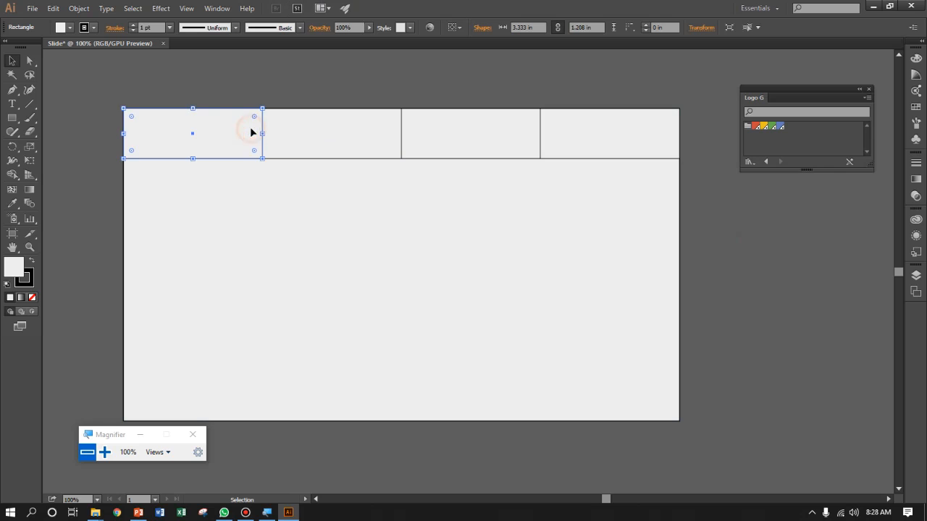
{"action": "left_click", "coordinate": [754, 128]}
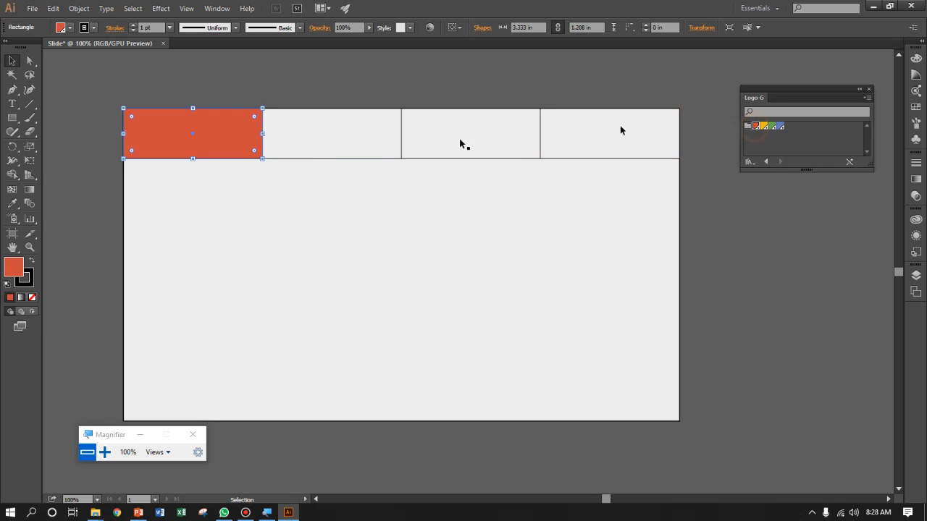
{"action": "left_click", "coordinate": [362, 131]}
{"action": "left_click", "coordinate": [764, 126]}
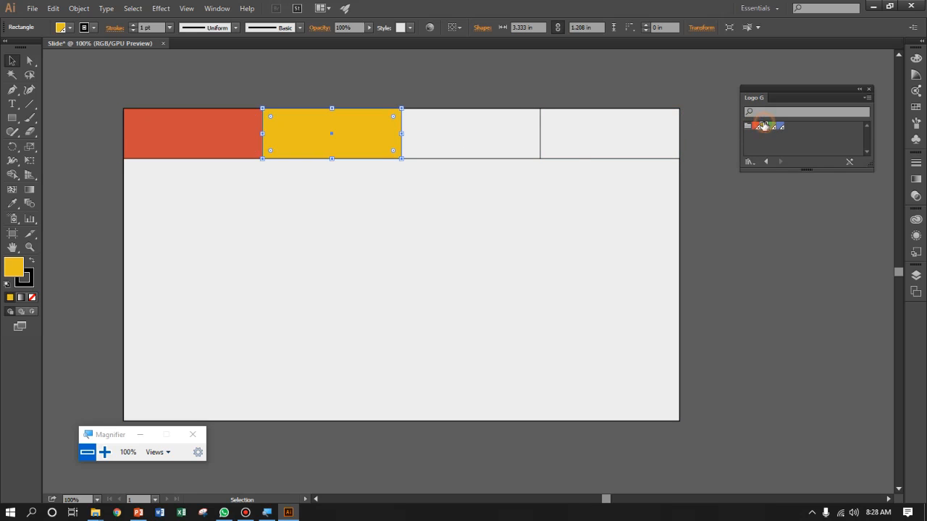
{"action": "left_click", "coordinate": [461, 137]}
{"action": "left_click", "coordinate": [772, 126]}
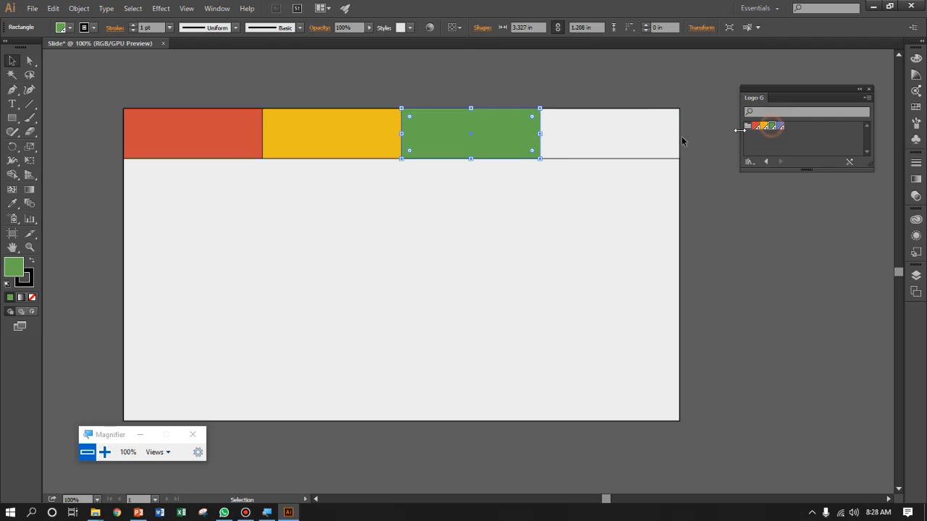
{"action": "left_click", "coordinate": [616, 135]}
{"action": "left_click", "coordinate": [780, 127]}
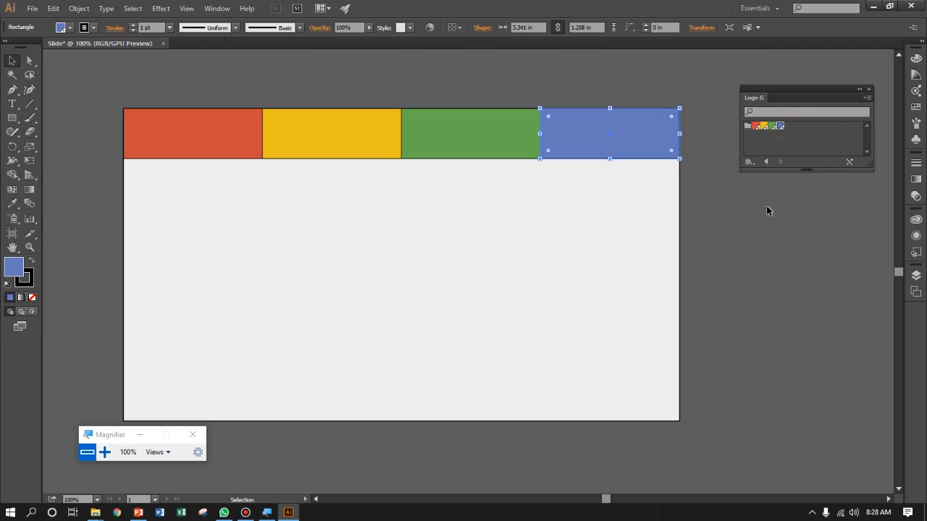
{"action": "left_click", "coordinate": [765, 210]}
- Select all four colored rectangles together and set their stroke to None
{"action": "mouse_move", "coordinate": [657, 258]}
{"action": "left_mouse_down"}
{"action": "mouse_move", "coordinate": [662, 282]}
{"action": "mouse_move", "coordinate": [668, 266]}
{"action": "left_mouse_up"}
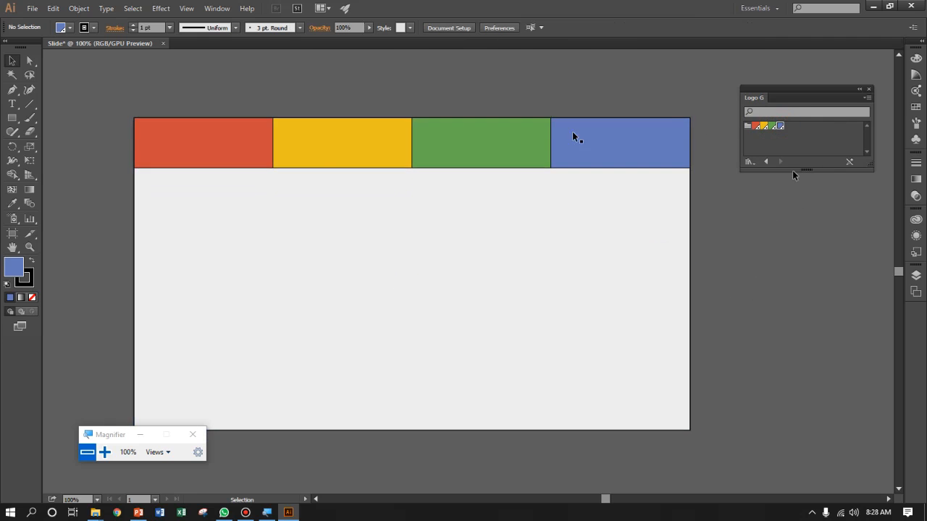
{"action": "left_click", "coordinate": [249, 151]}
{"action": "left_click", "coordinate": [313, 154], "text": "shift"}
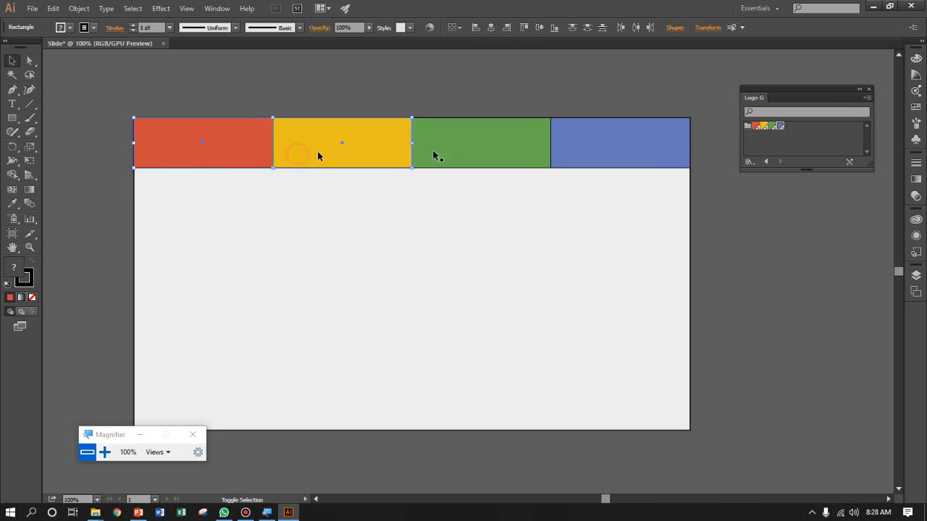
{"action": "left_click", "coordinate": [449, 151], "text": "shift"}
{"action": "left_click", "coordinate": [557, 152], "text": "shift"}
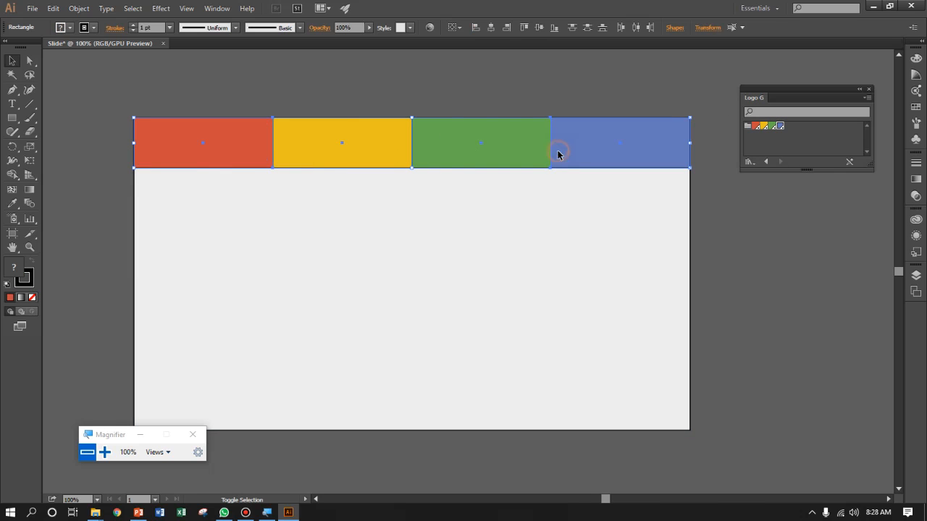
{"action": "left_click", "coordinate": [93, 28]}
{"action": "left_click", "coordinate": [6, 50]}
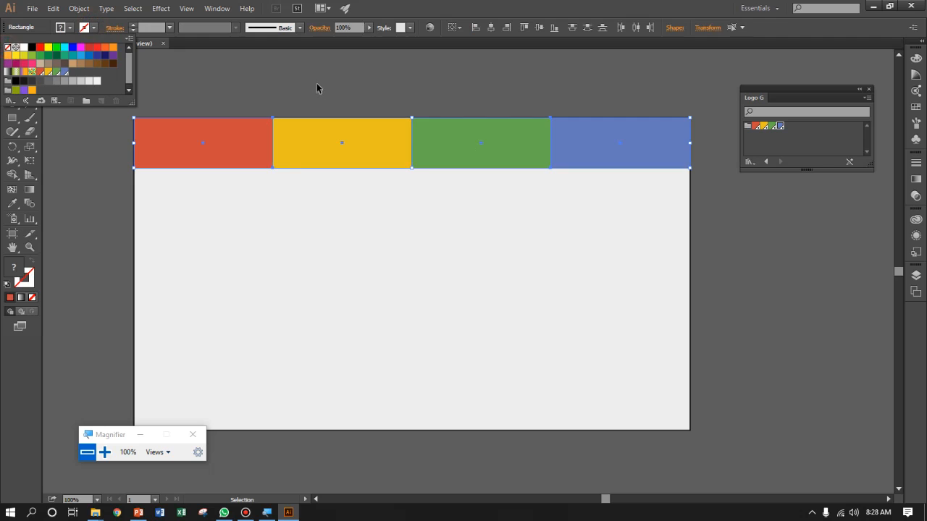
{"action": "left_click", "coordinate": [317, 85]}
{"action": "left_click", "coordinate": [316, 84]}
{"action": "left_click_drag", "start_coordinate": [690, 418], "coordinate": [692, 397]}
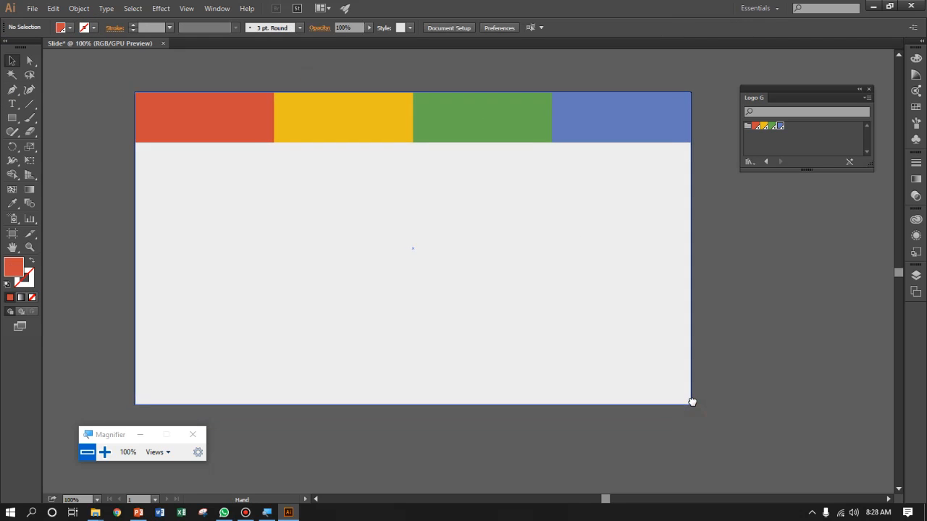
- Duplicate the four colored rectangles straight down so the copies sit on the slide's bottom edge
{"action": "left_click", "coordinate": [237, 116]}
{"action": "left_click", "coordinate": [376, 109], "text": "shift"}
{"action": "left_click", "coordinate": [470, 111], "text": "shift"}
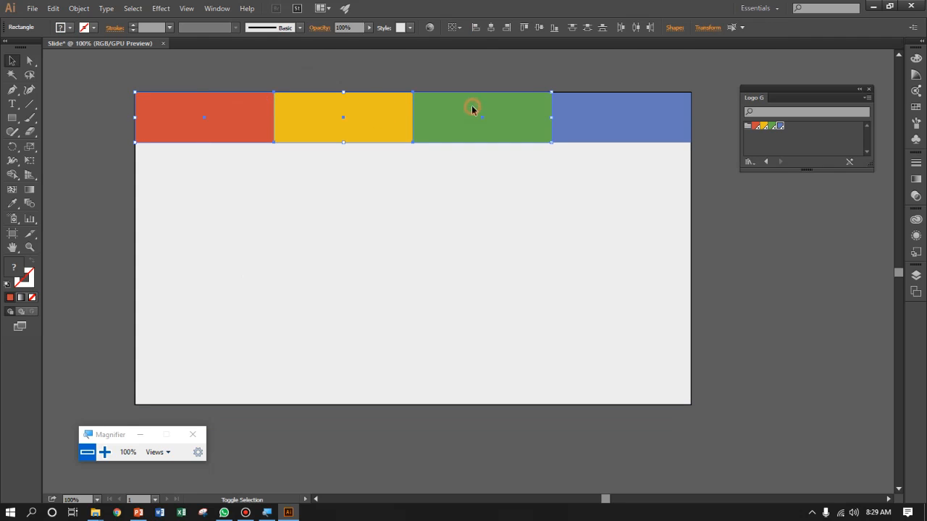
{"action": "left_click", "coordinate": [594, 109], "text": "shift"}
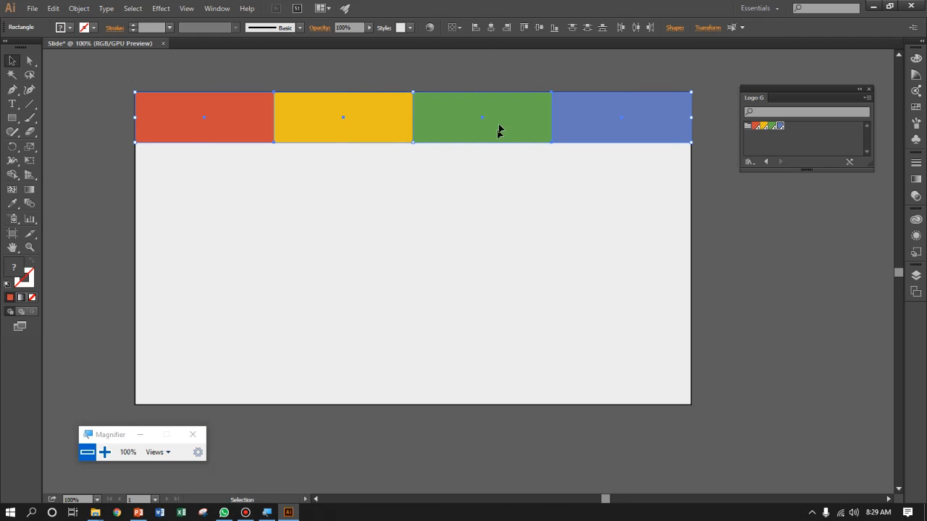
{"action": "left_click_drag", "start_coordinate": [506, 124], "coordinate": [506, 385]}
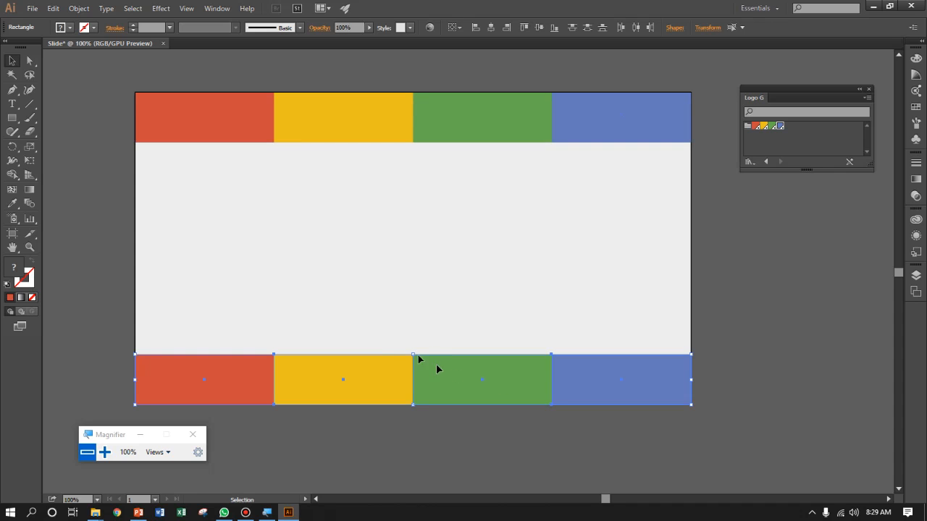
- Reduce the height of the bottom row of colored rectangles to a thin strip along the slide's bottom edge
{"action": "left_click_drag", "start_coordinate": [412, 355], "coordinate": [419, 398]}
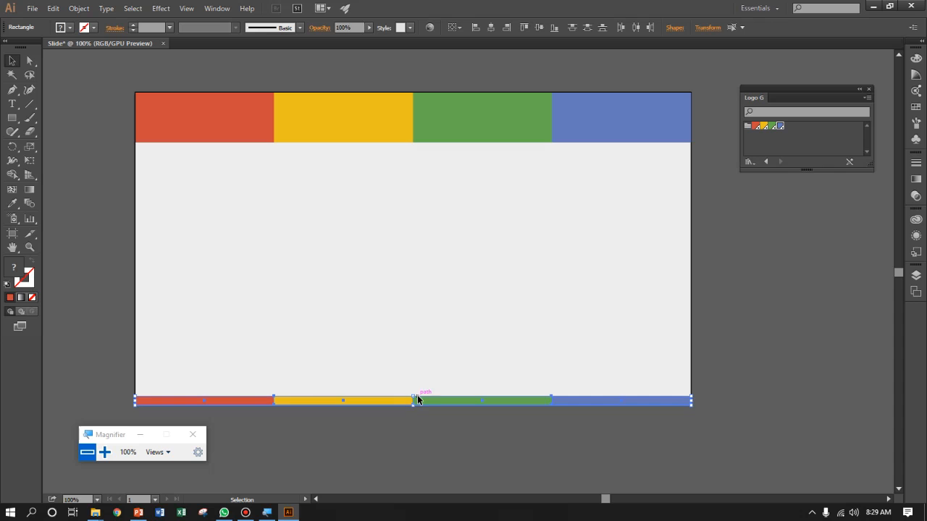
{"action": "left_click", "coordinate": [812, 330]}
{"action": "key", "text": "space"}
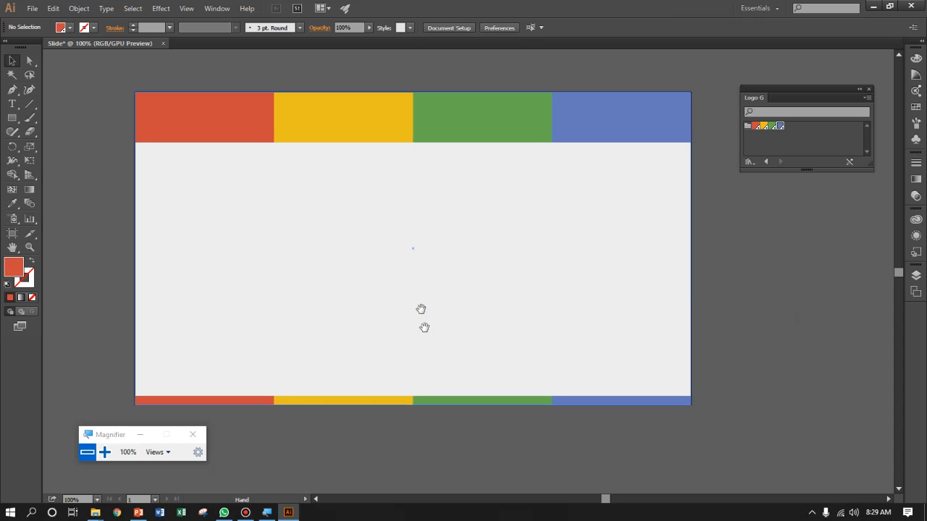
{"action": "mouse_move", "coordinate": [423, 307]}
{"action": "left_mouse_down"}
{"action": "mouse_move", "coordinate": [420, 316]}
{"action": "mouse_move", "coordinate": [411, 307]}
{"action": "left_mouse_up"}
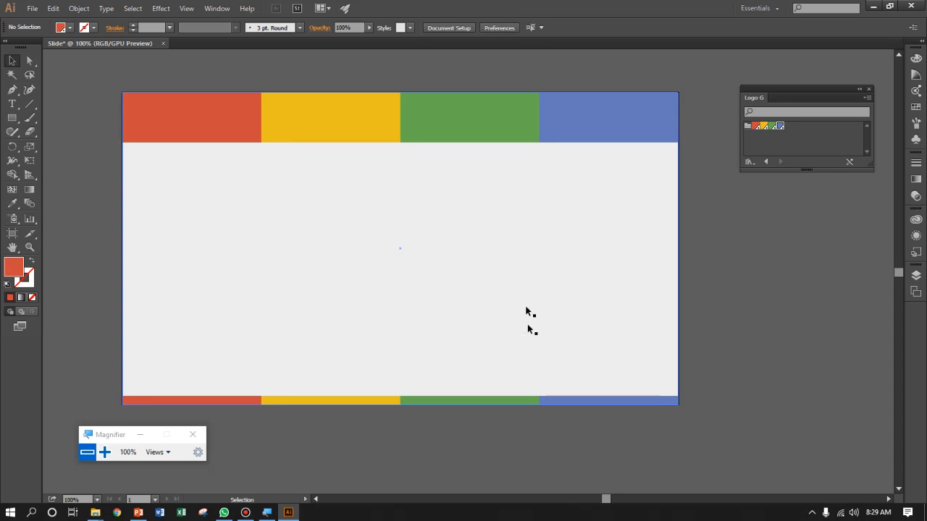
{"action": "left_click_drag", "start_coordinate": [524, 199], "coordinate": [531, 194]}
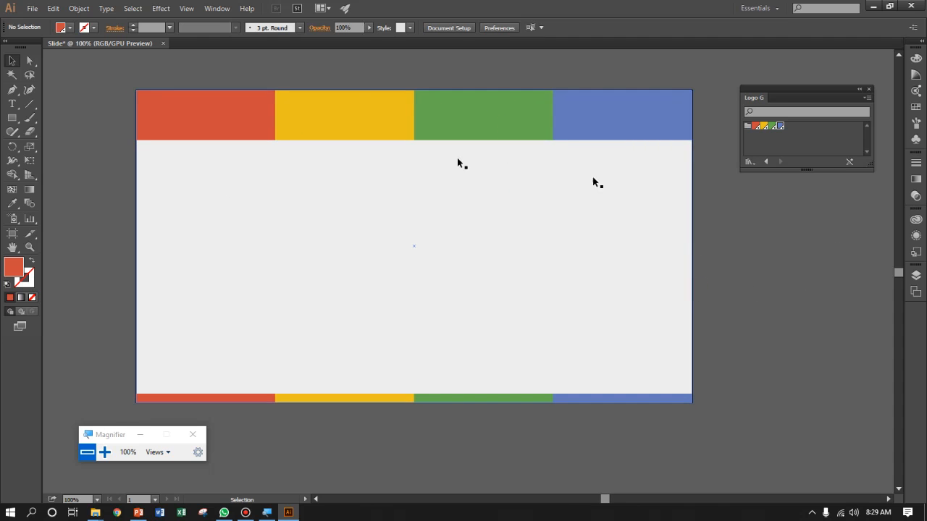
{"action": "left_click", "coordinate": [138, 512]}
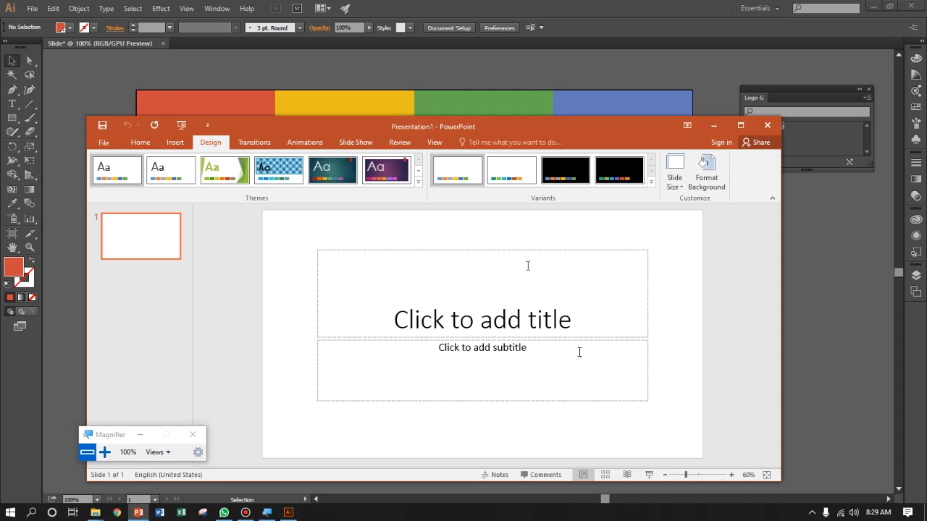
{"action": "left_click", "coordinate": [288, 512]}
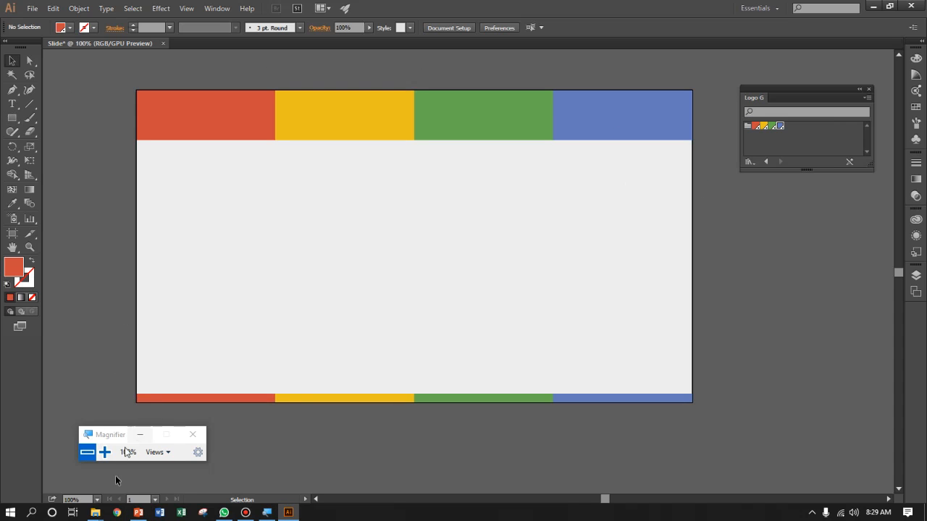
{"action": "mouse_move", "coordinate": [139, 516]}
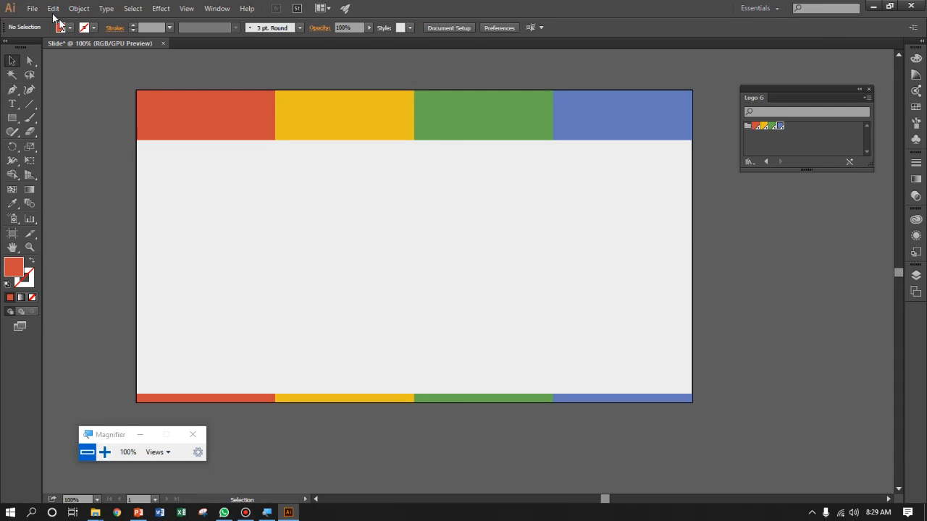
- Set up an export of the slide artwork as a TIFF file named "Slide Judul" in the Komputer Grafis praktikum folder
{"action": "left_click", "coordinate": [32, 8]}
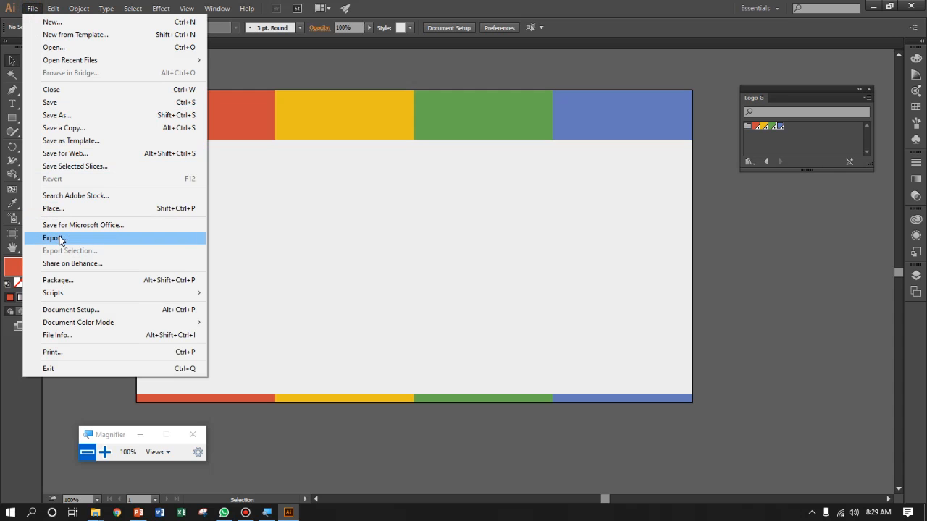
{"action": "left_click", "coordinate": [61, 240]}
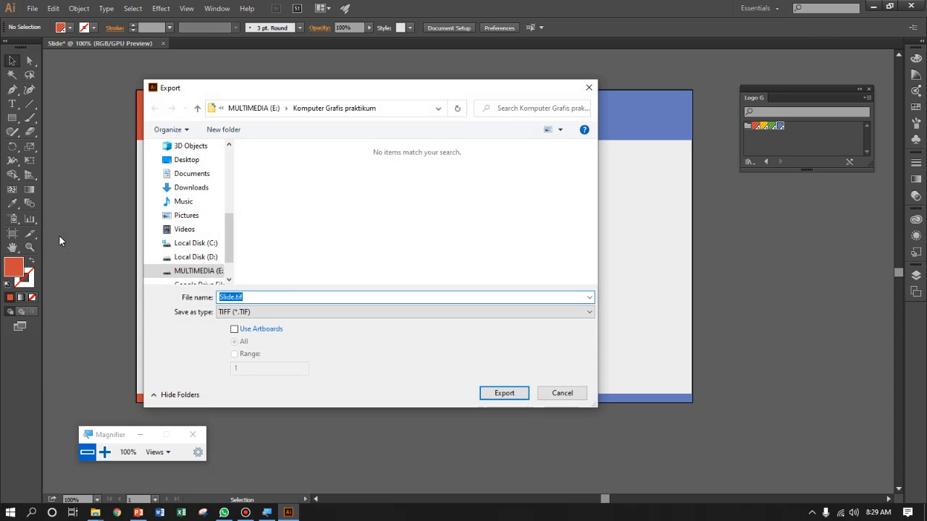
{"action": "left_click_drag", "start_coordinate": [380, 91], "coordinate": [449, 91]}
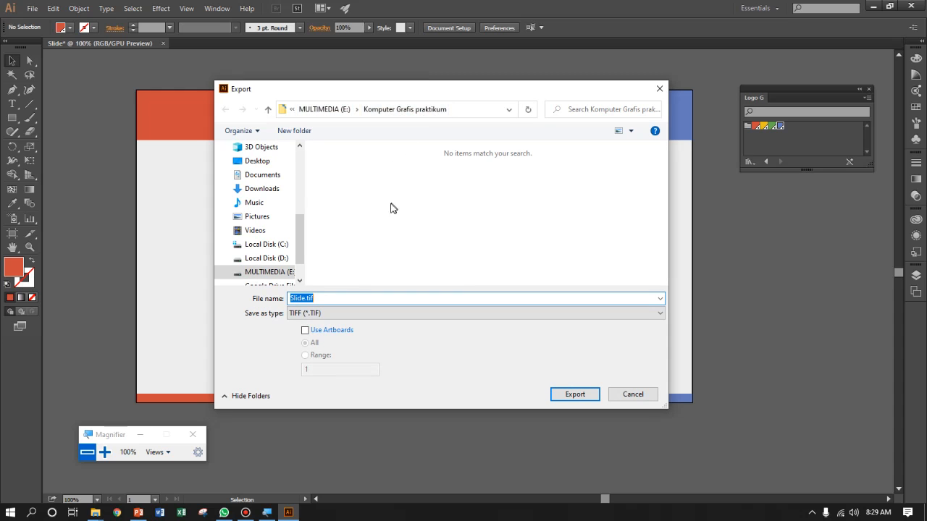
{"action": "mouse_move", "coordinate": [503, 87]}
{"action": "left_mouse_down"}
{"action": "mouse_move", "coordinate": [506, 118]}
{"action": "mouse_move", "coordinate": [505, 89]}
{"action": "left_mouse_up"}
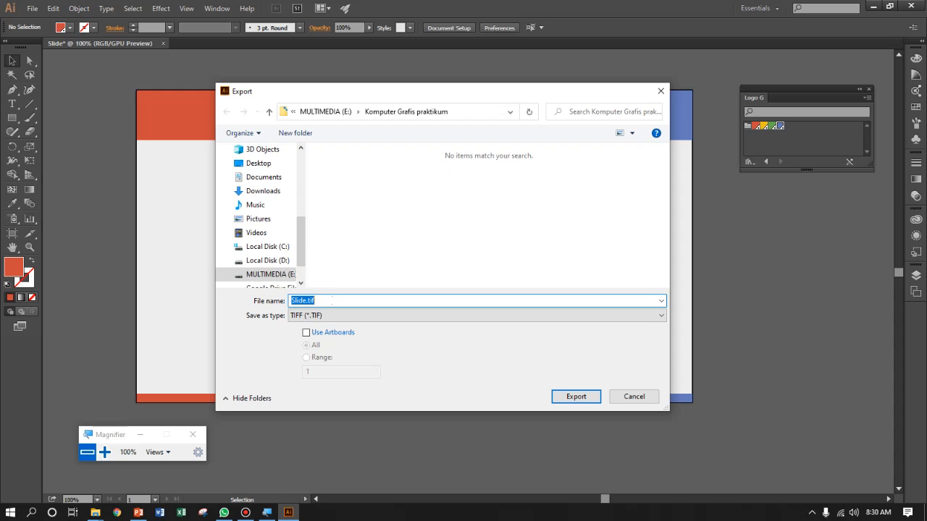
{"action": "type", "text": "Judul"}
{"action": "left_click", "coordinate": [292, 301]}
{"action": "type", "text": "Slide"}
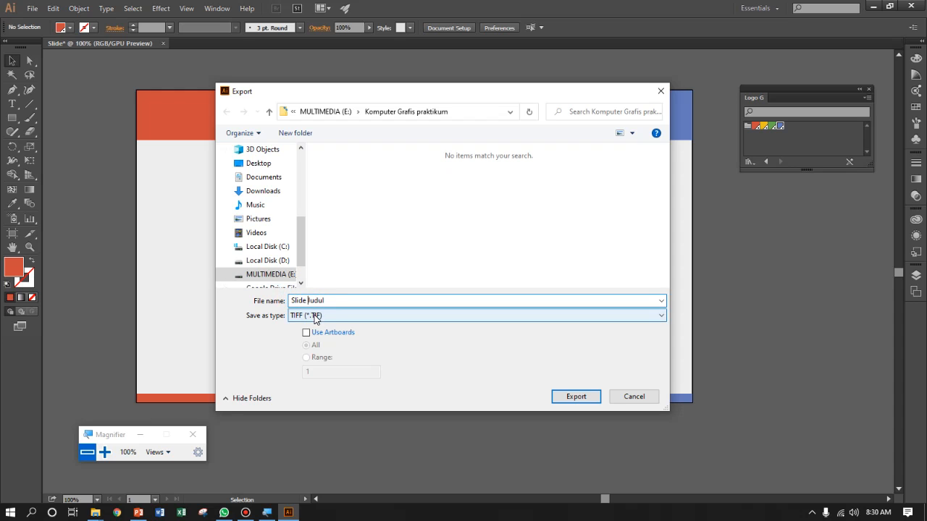
{"action": "left_click", "coordinate": [335, 315]}
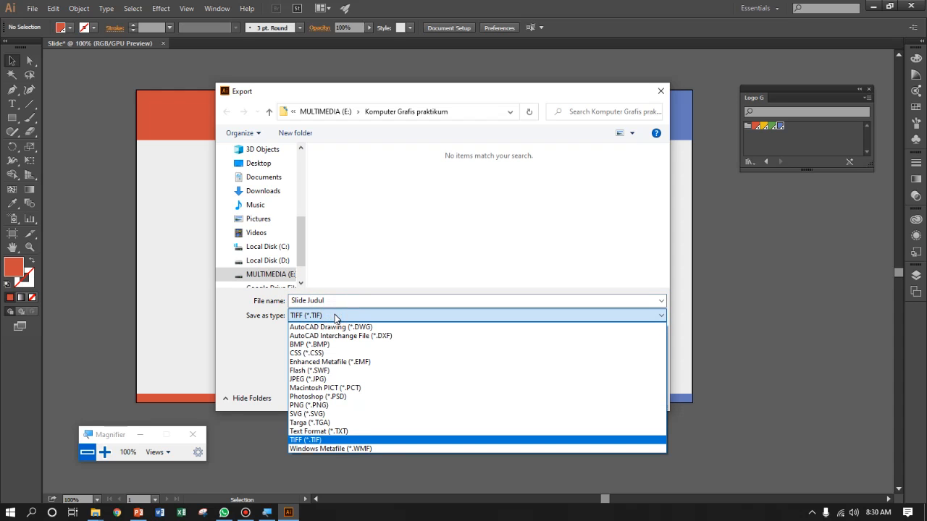
{"action": "left_click", "coordinate": [331, 441]}
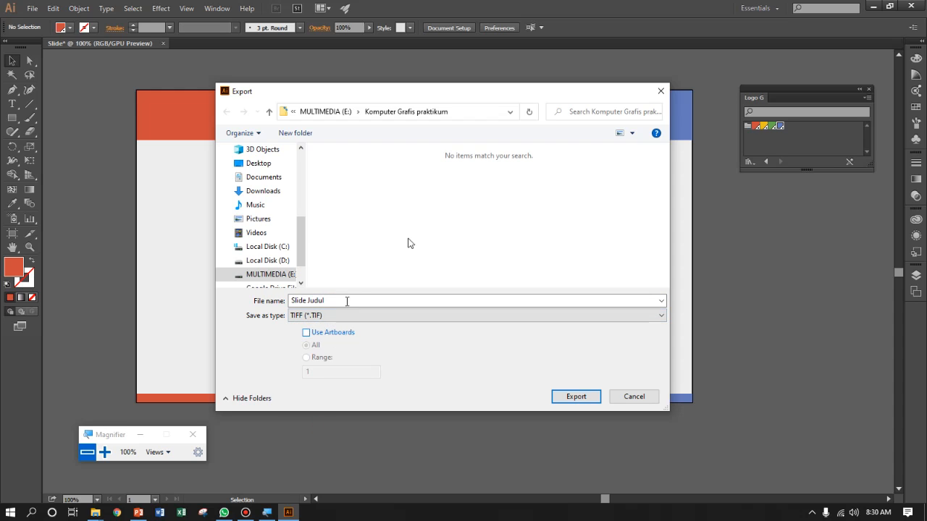
{"action": "left_click_drag", "start_coordinate": [447, 97], "coordinate": [524, 100]}
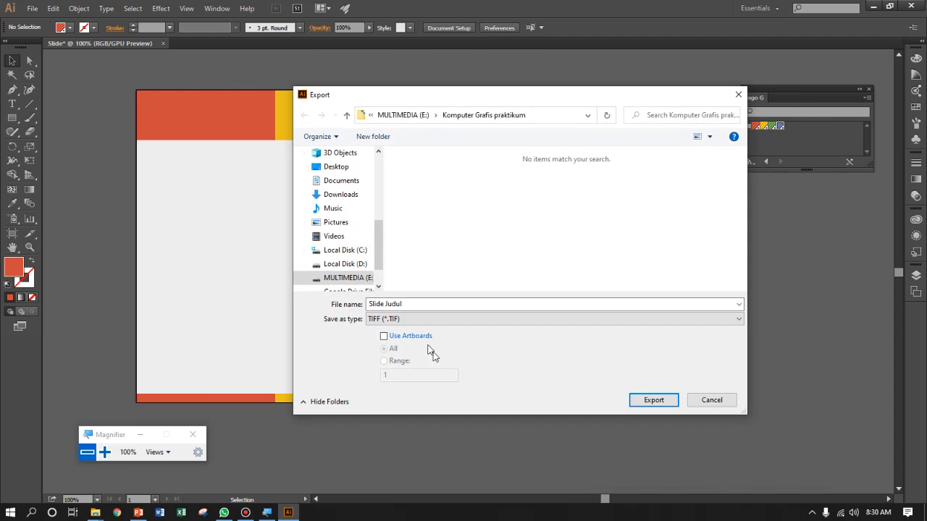
{"action": "left_click", "coordinate": [386, 337]}
{"action": "left_click", "coordinate": [384, 336]}
{"action": "left_click", "coordinate": [383, 361]}
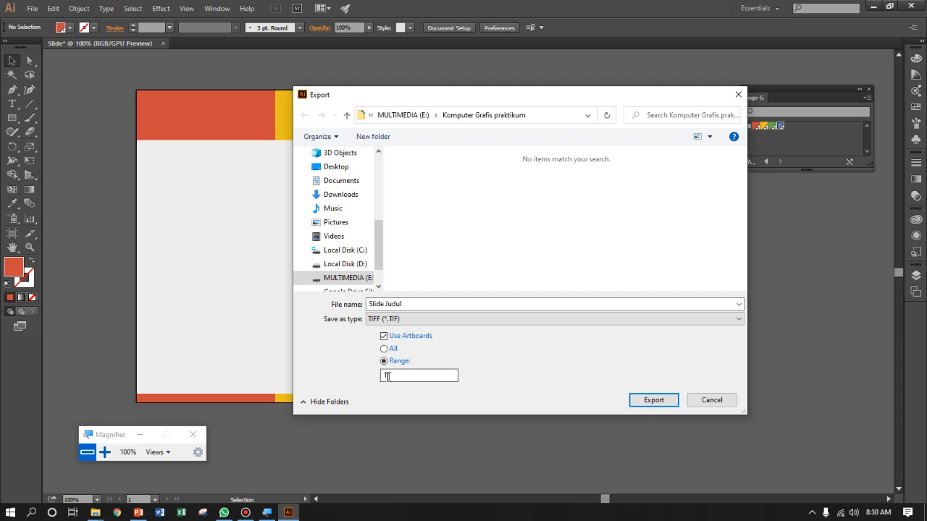
{"action": "left_click", "coordinate": [105, 452]}
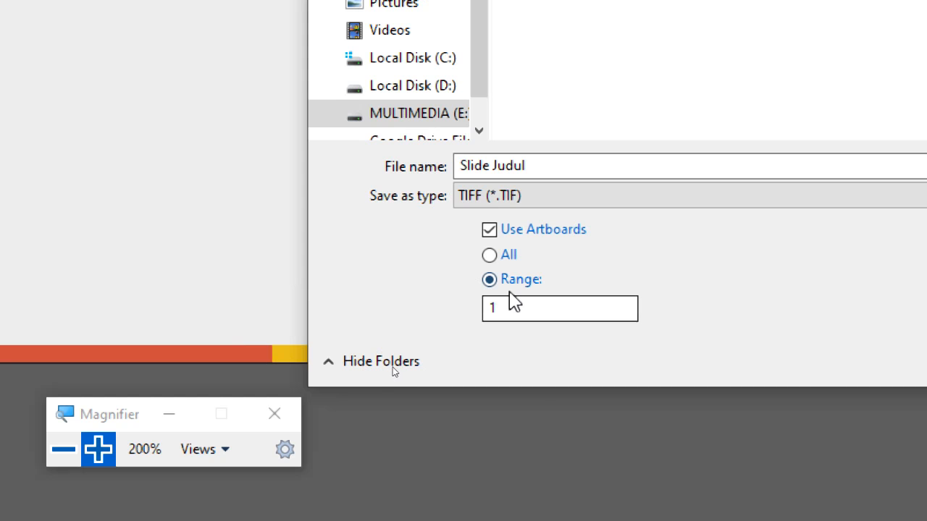
{"action": "left_click", "coordinate": [490, 230]}
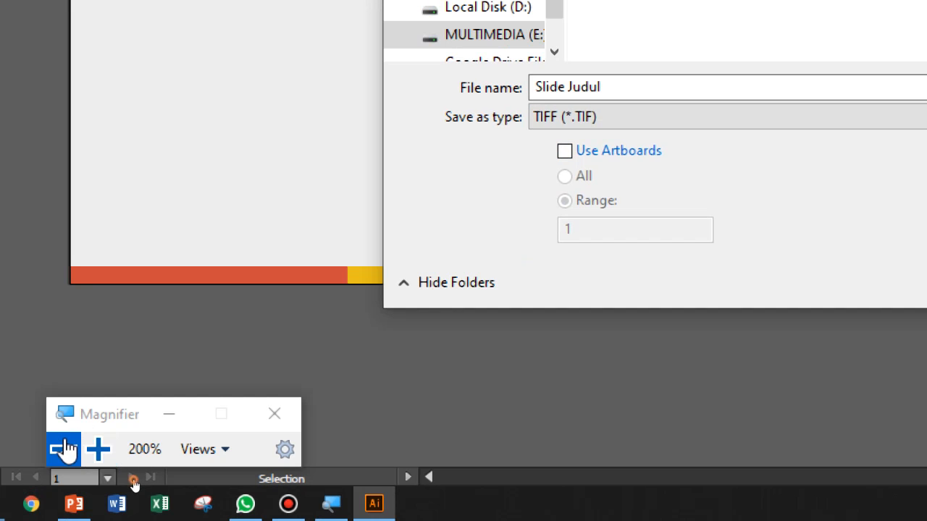
{"action": "left_click", "coordinate": [63, 449]}
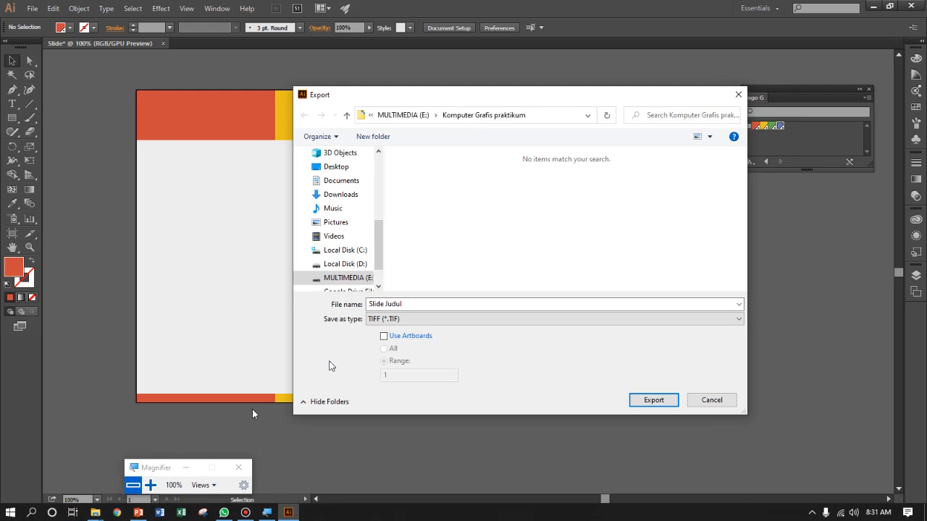
{"action": "left_click", "coordinate": [386, 337]}
{"action": "left_click", "coordinate": [383, 350]}
{"action": "left_click", "coordinate": [384, 361]}
{"action": "left_click", "coordinate": [384, 349]}
{"action": "left_click", "coordinate": [384, 336]}
- Export the TIFF with the RGB color model and Screen (72 ppi) resolution
{"action": "left_click", "coordinate": [650, 402]}
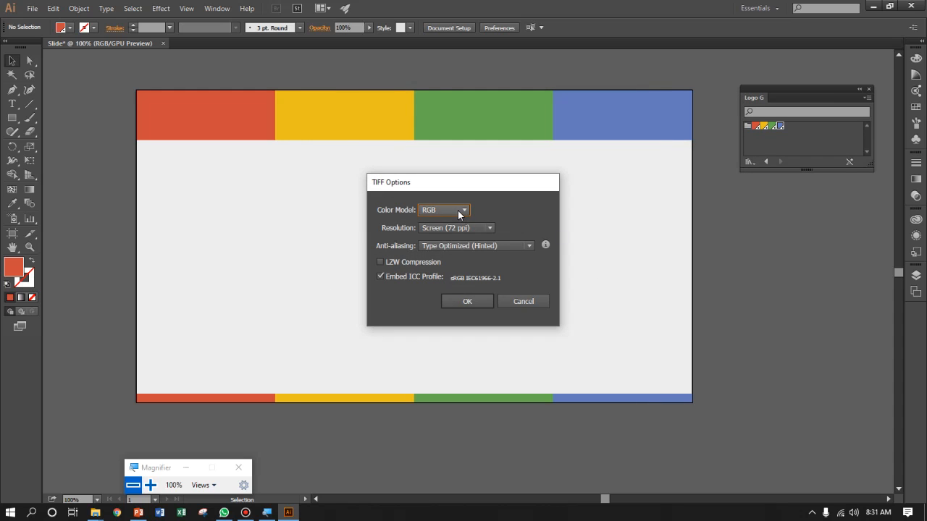
{"action": "left_click", "coordinate": [464, 210]}
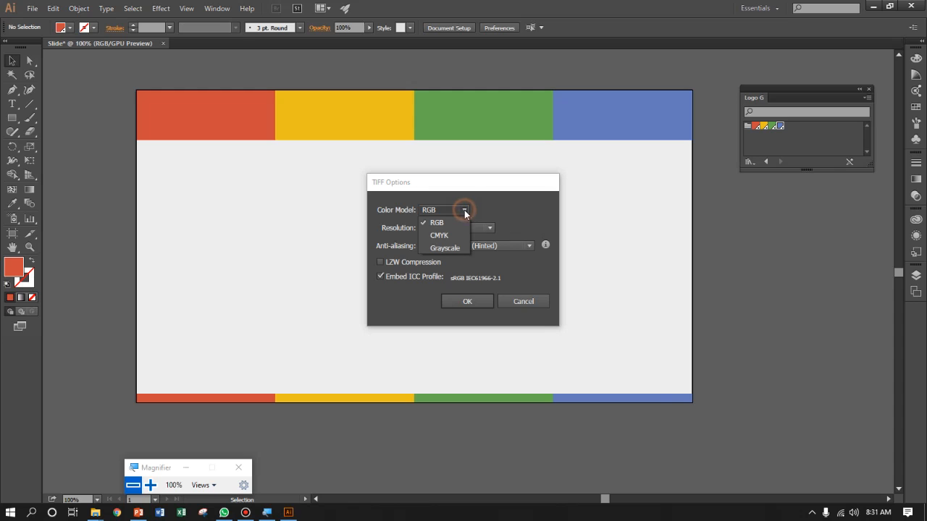
{"action": "left_click", "coordinate": [464, 210]}
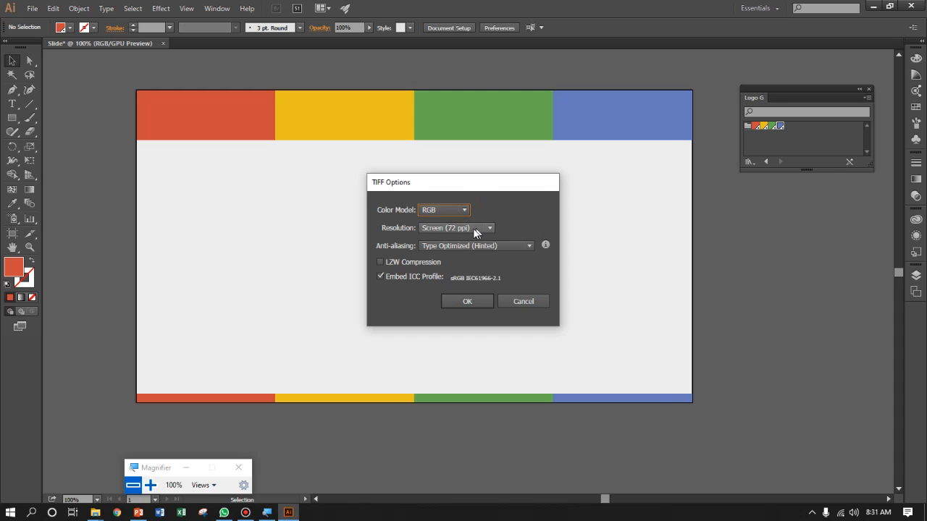
{"action": "left_click", "coordinate": [470, 300]}
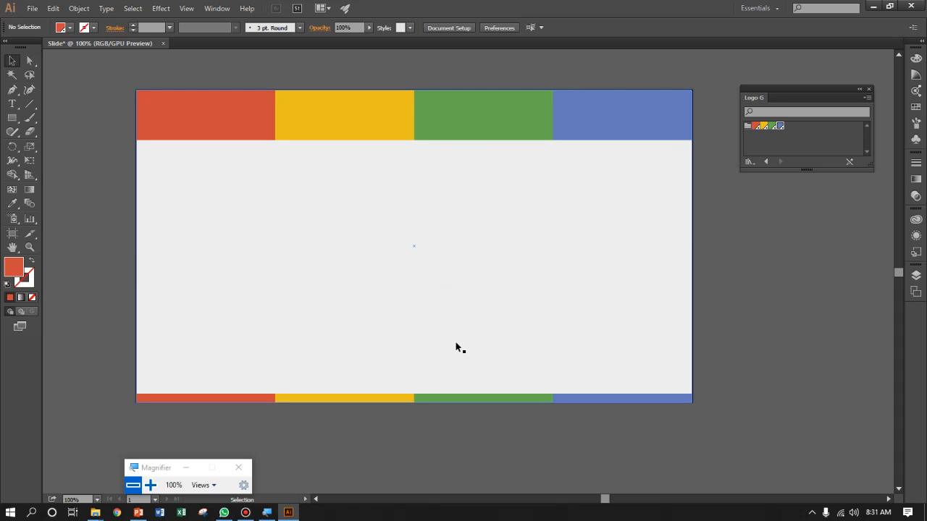
- Check for the exported slide image in the Komputer Grafis praktikum folder on the MULTIMEDIA (E:) drive using File Explorer
{"action": "mouse_move", "coordinate": [95, 511]}
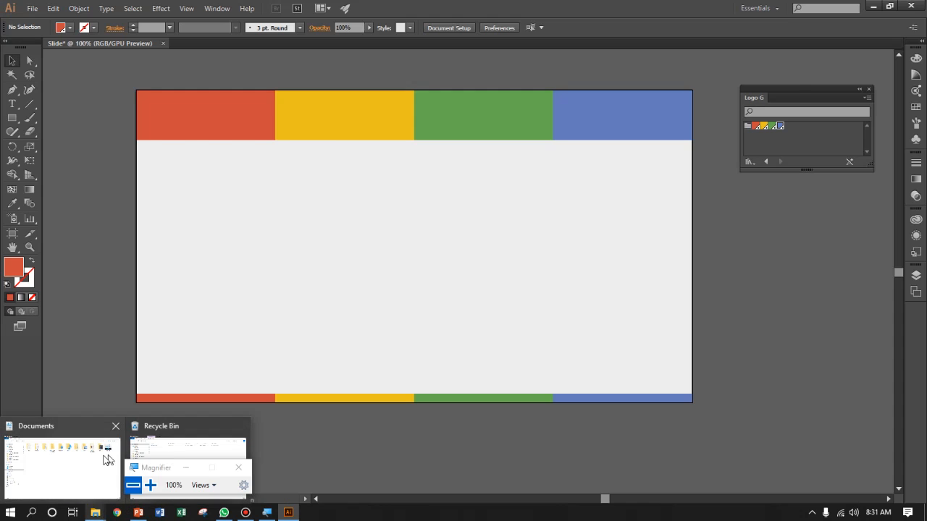
{"action": "left_click", "coordinate": [103, 460]}
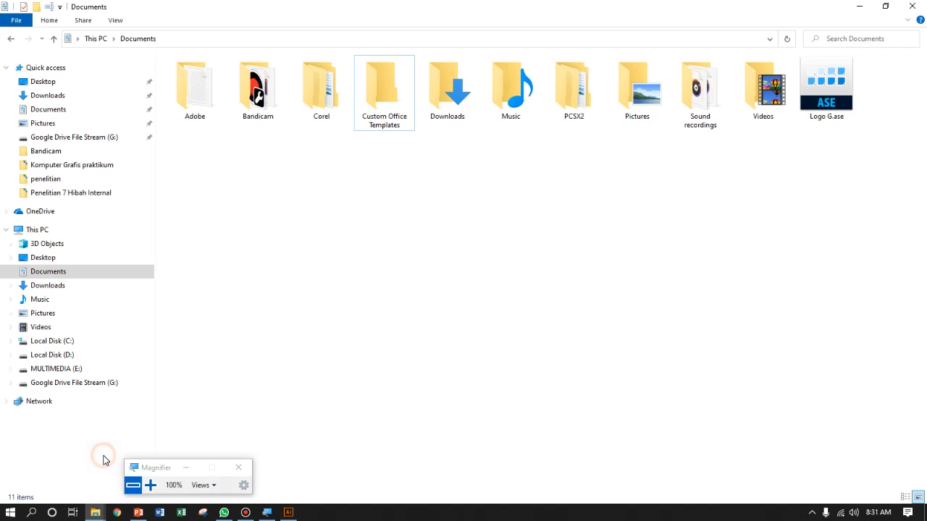
{"action": "left_click", "coordinate": [56, 369]}
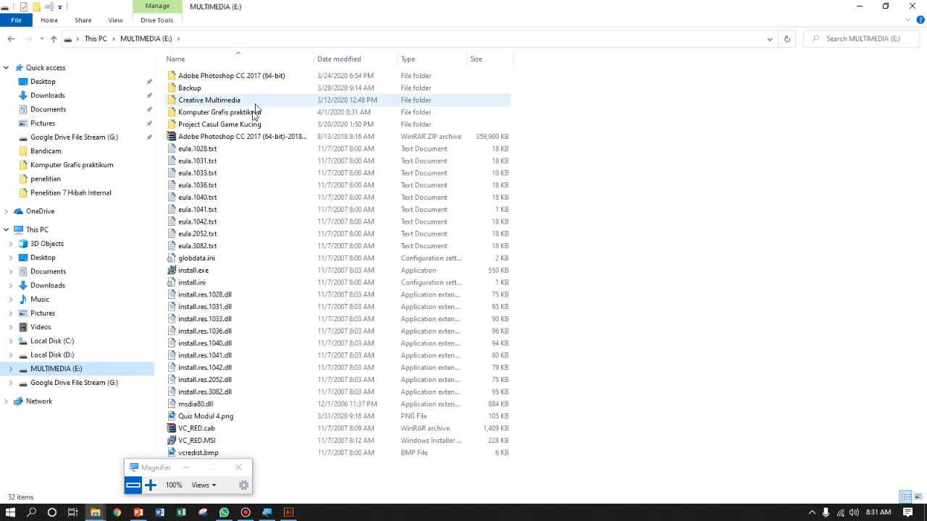
{"action": "double_click", "coordinate": [253, 112]}
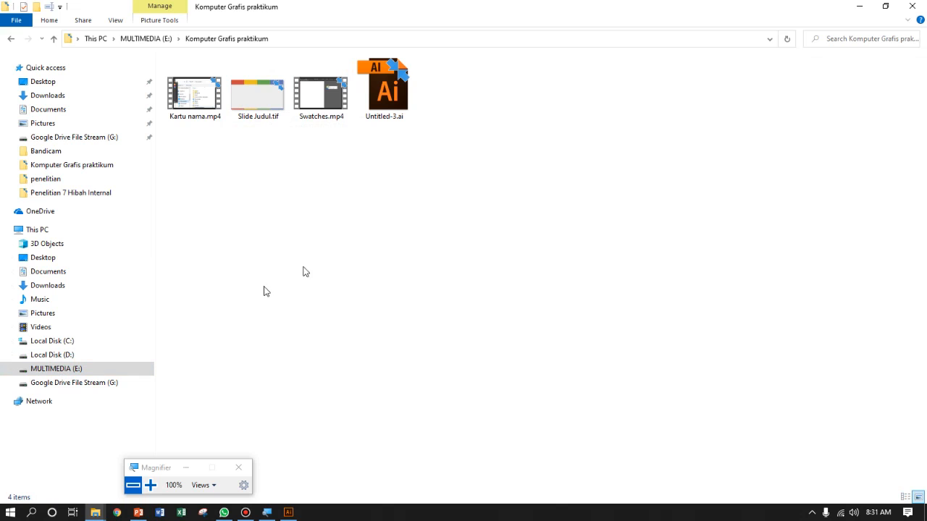
- Switch to the blank presentation in PowerPoint and maximize its window
{"action": "left_click", "coordinate": [138, 512]}
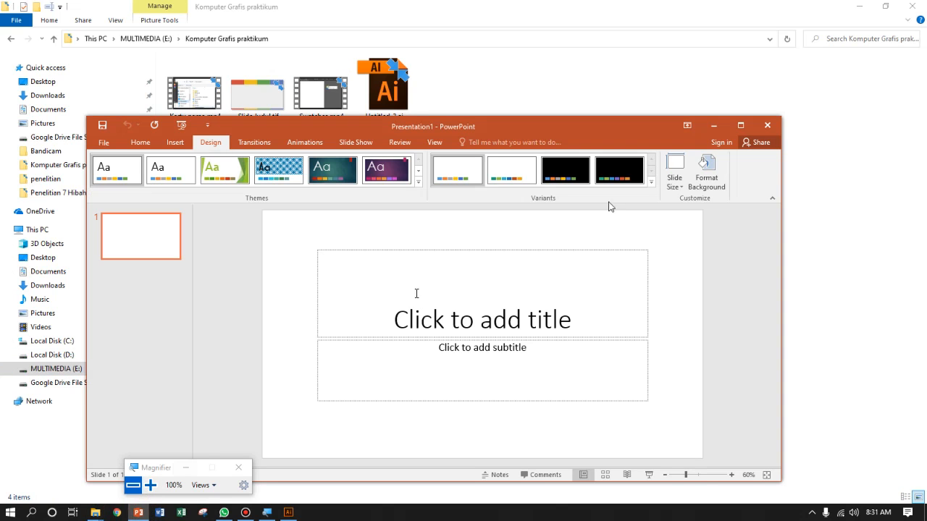
{"action": "left_click_drag", "start_coordinate": [613, 130], "coordinate": [655, 87]}
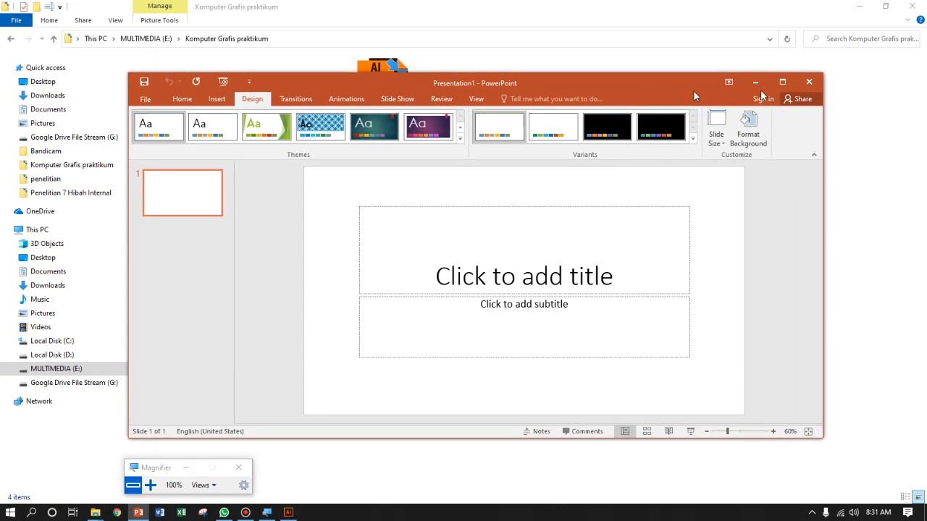
{"action": "left_click", "coordinate": [782, 82]}
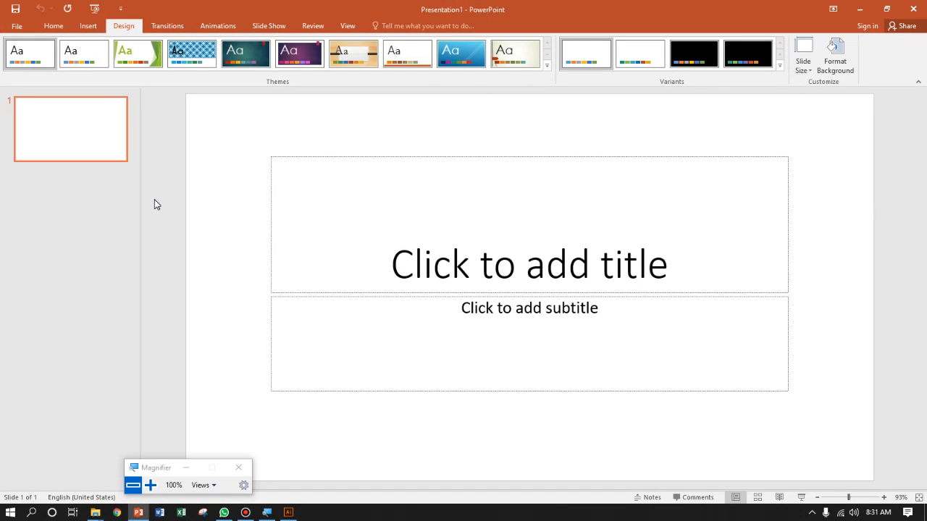
{"action": "left_click", "coordinate": [19, 26]}
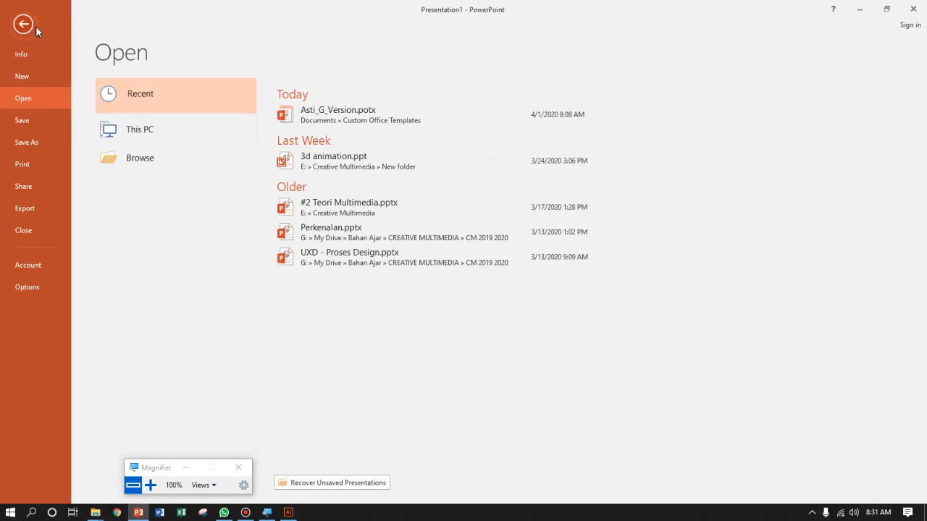
{"action": "left_click", "coordinate": [29, 25]}
{"action": "left_click", "coordinate": [48, 26]}
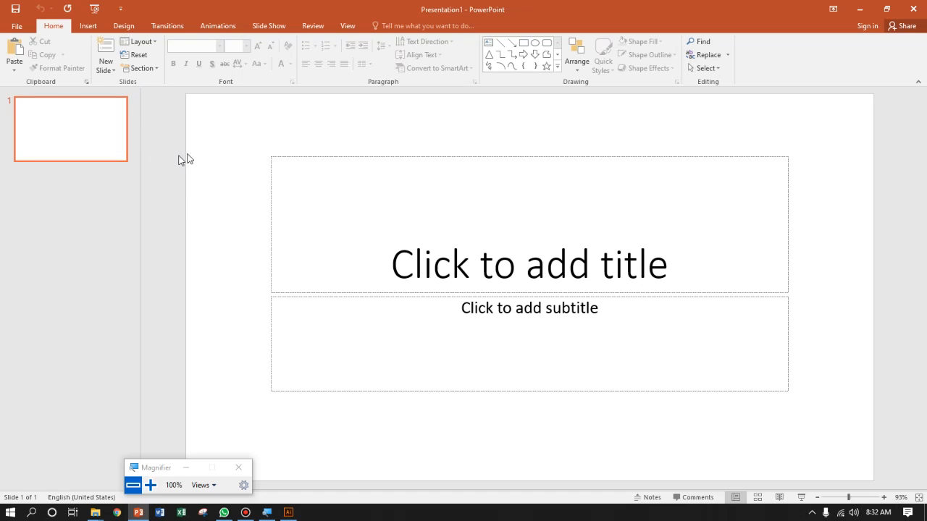
- Put the blank presentation into Slide Master view and show the master slide above its layouts
{"action": "left_click", "coordinate": [348, 28]}
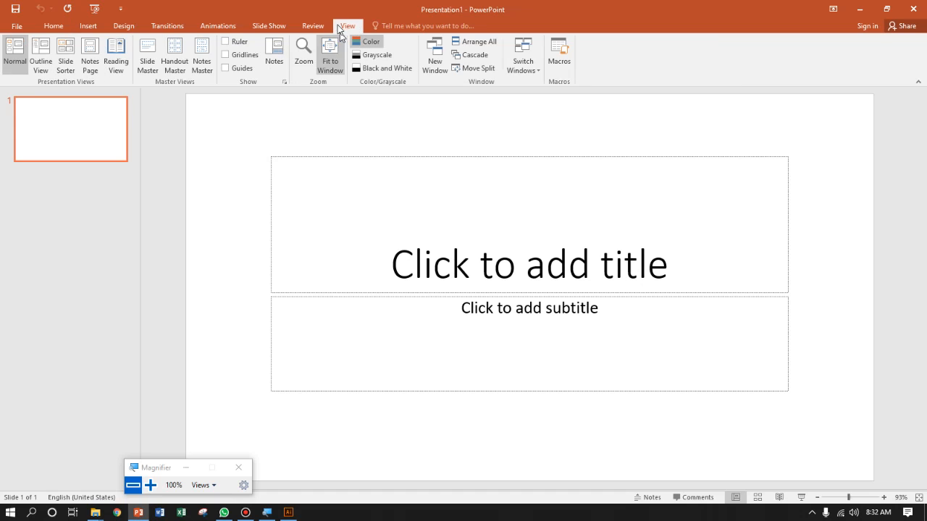
{"action": "left_click", "coordinate": [149, 485]}
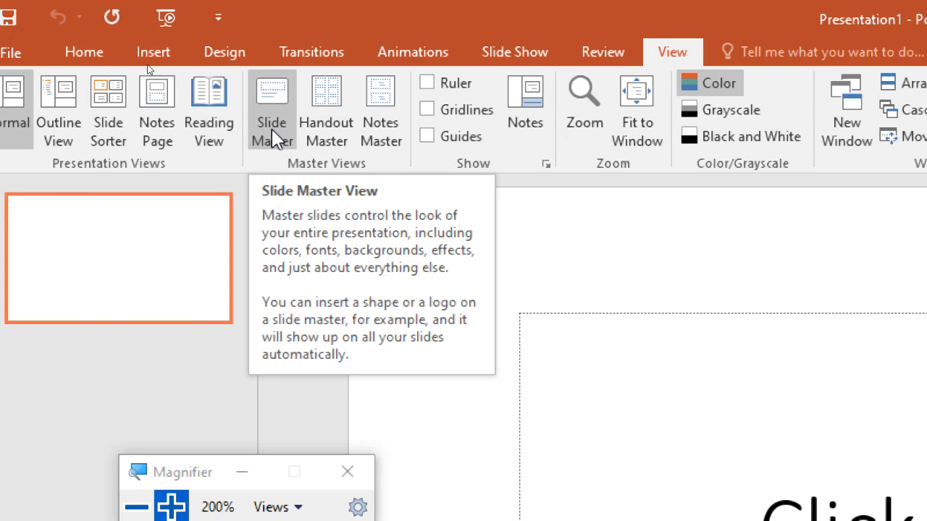
{"action": "left_click", "coordinate": [274, 137]}
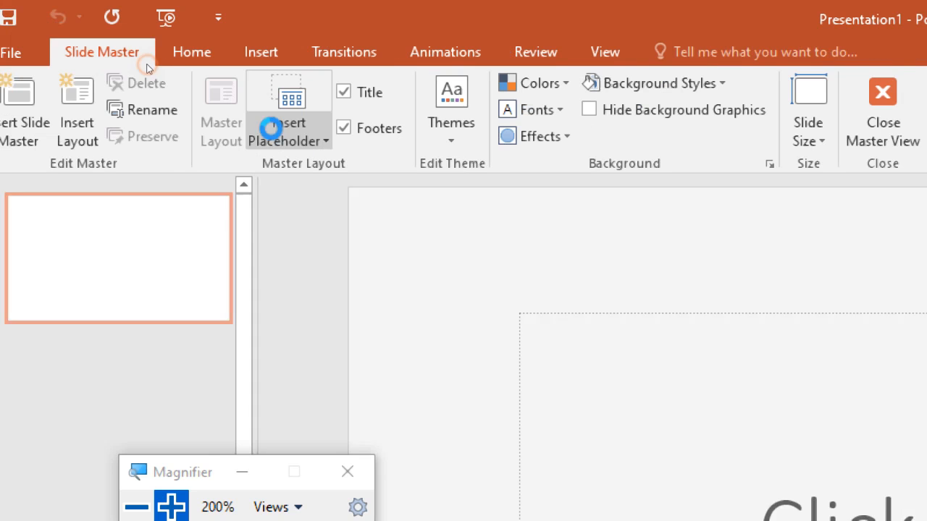
{"action": "left_click", "coordinate": [135, 506]}
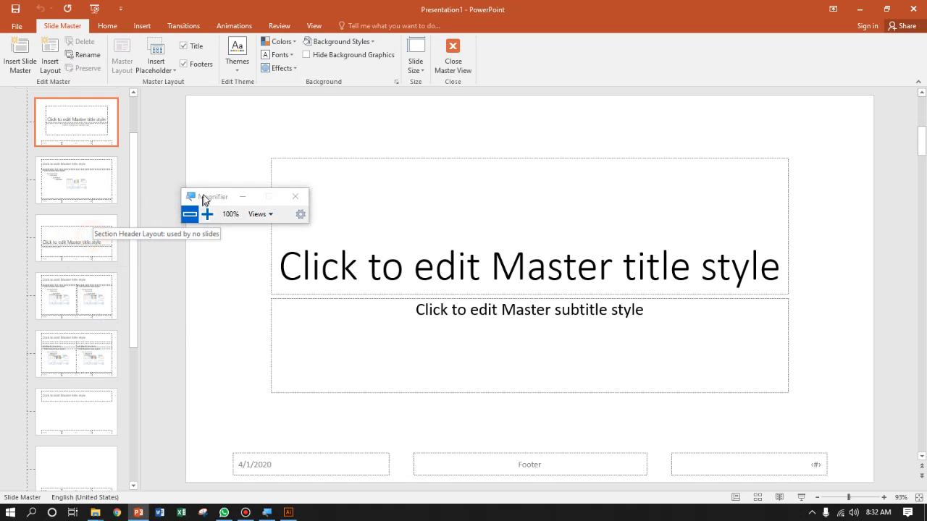
{"action": "left_click_drag", "start_coordinate": [133, 223], "coordinate": [128, 139]}
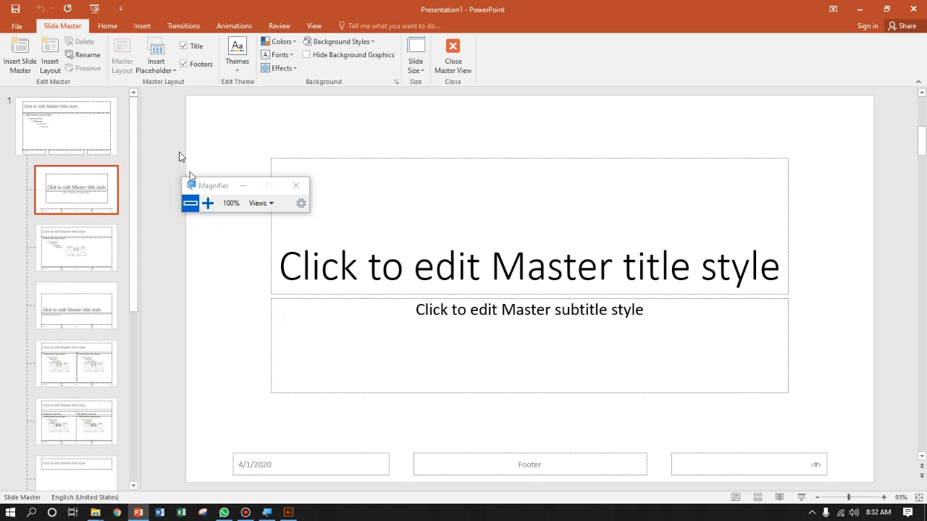
{"action": "left_click", "coordinate": [208, 204]}
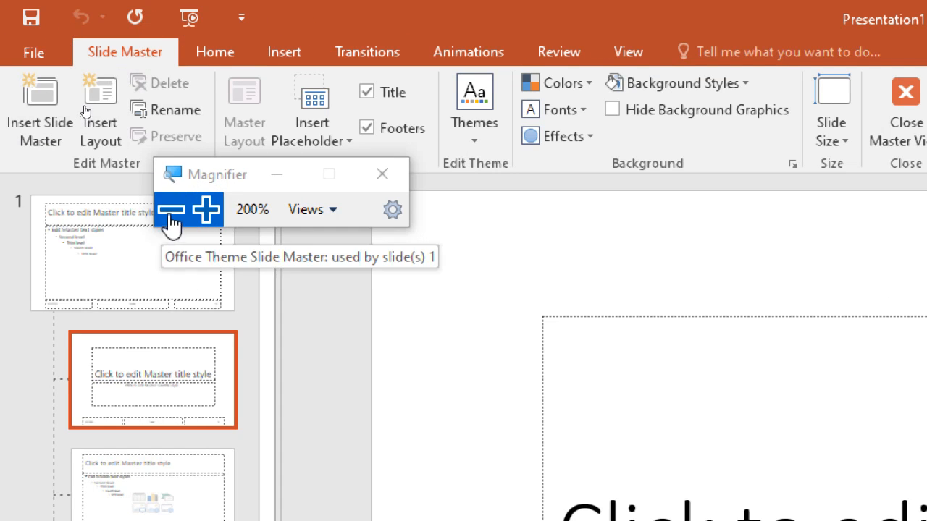
{"action": "left_click_drag", "start_coordinate": [208, 177], "coordinate": [363, 216]}
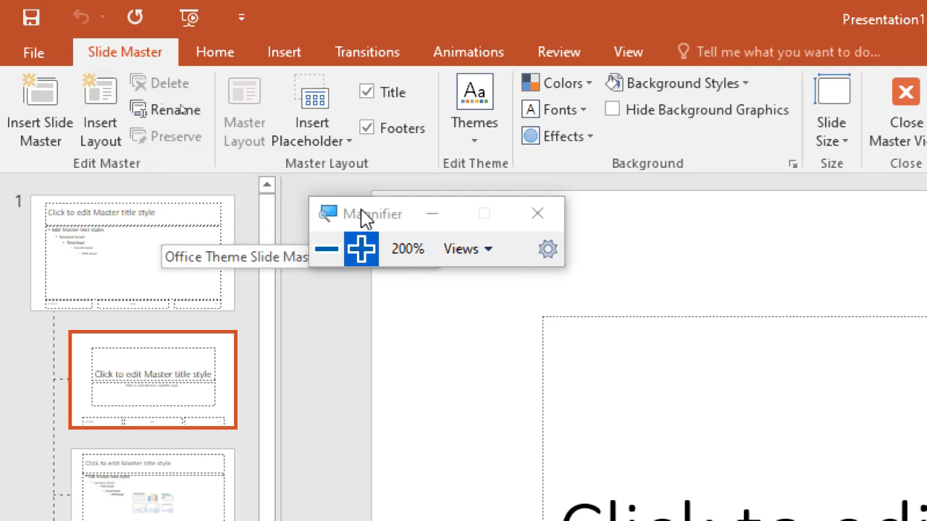
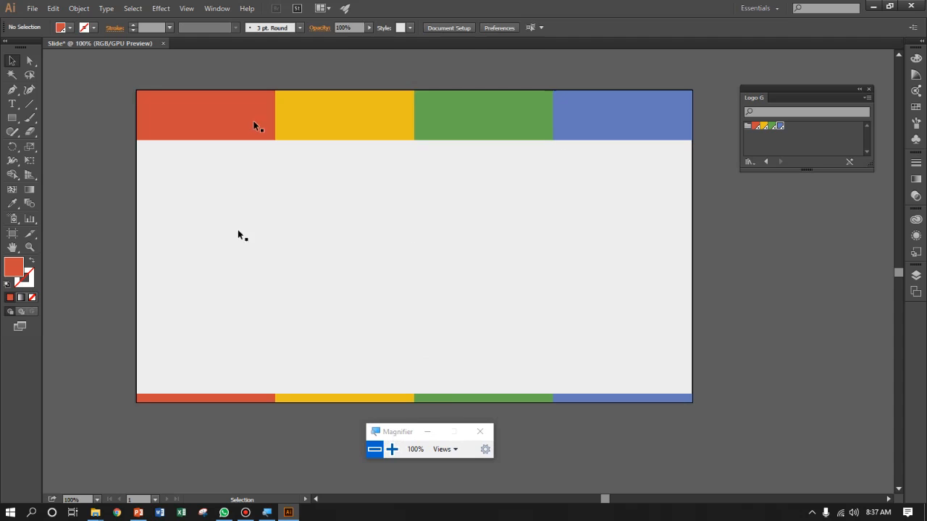
- Add a second 13.33 × 7.5 in artboard beside the first one, aligned with its upper edge, and leave artboard editing
{"action": "key", "text": "space"}
{"action": "left_click_drag", "start_coordinate": [601, 193], "coordinate": [213, 209]}
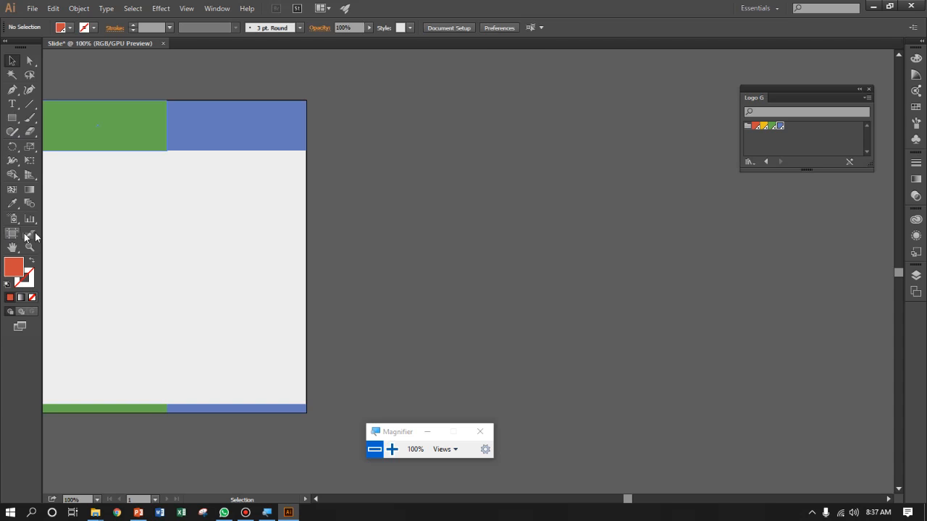
{"action": "left_click", "coordinate": [391, 449]}
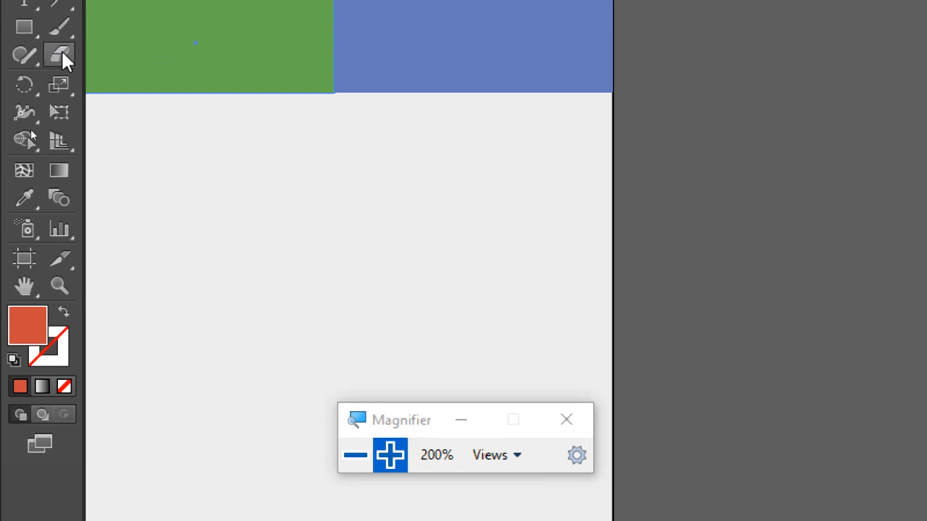
{"action": "left_click", "coordinate": [20, 255]}
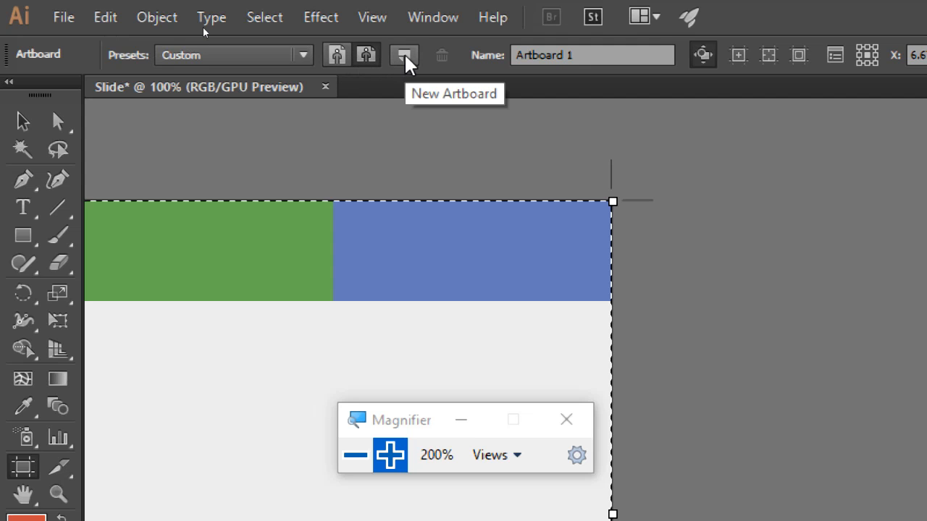
{"action": "left_click", "coordinate": [406, 64]}
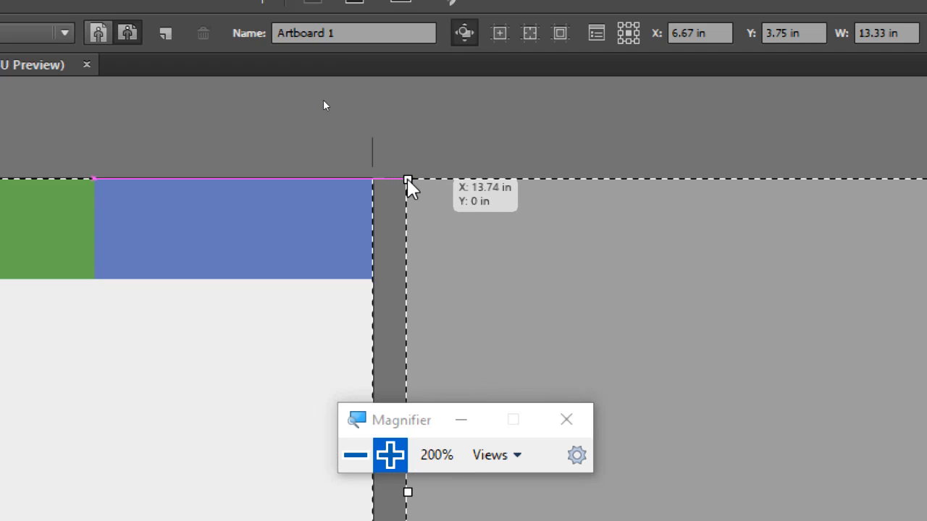
{"action": "left_click", "coordinate": [407, 187]}
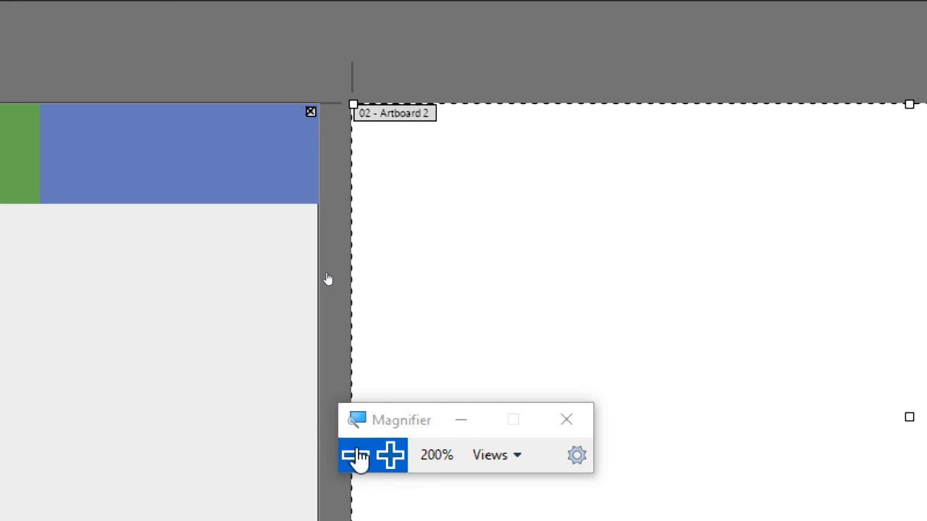
{"action": "left_click", "coordinate": [357, 453]}
{"action": "left_click_drag", "start_coordinate": [337, 259], "coordinate": [233, 448]}
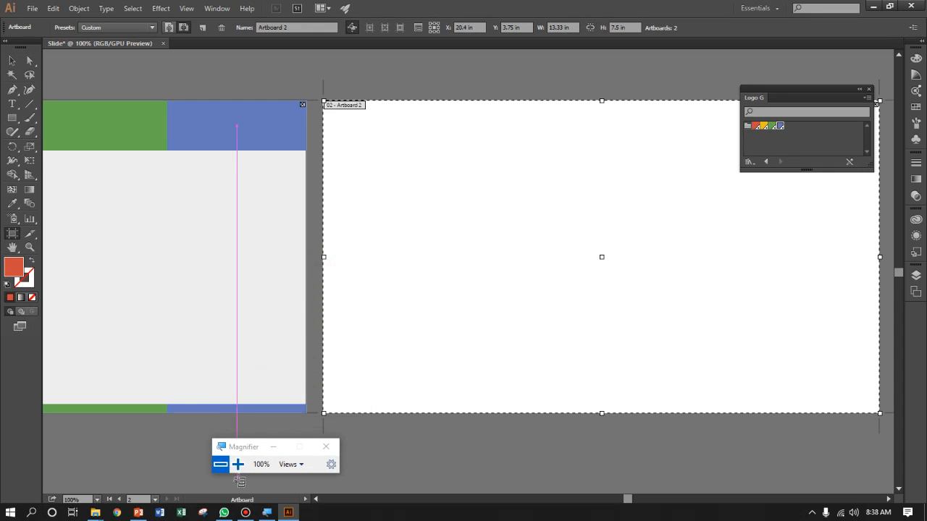
{"action": "left_click", "coordinate": [237, 464]}
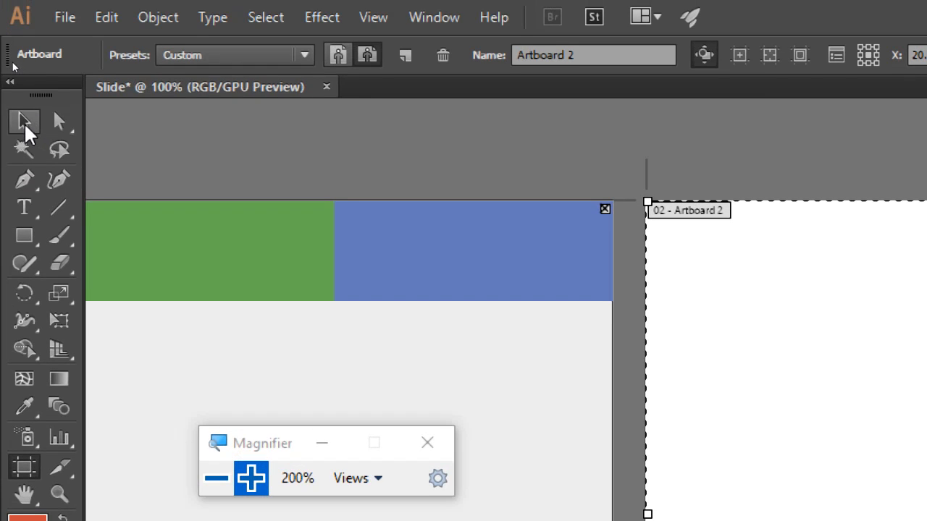
{"action": "left_click", "coordinate": [25, 122]}
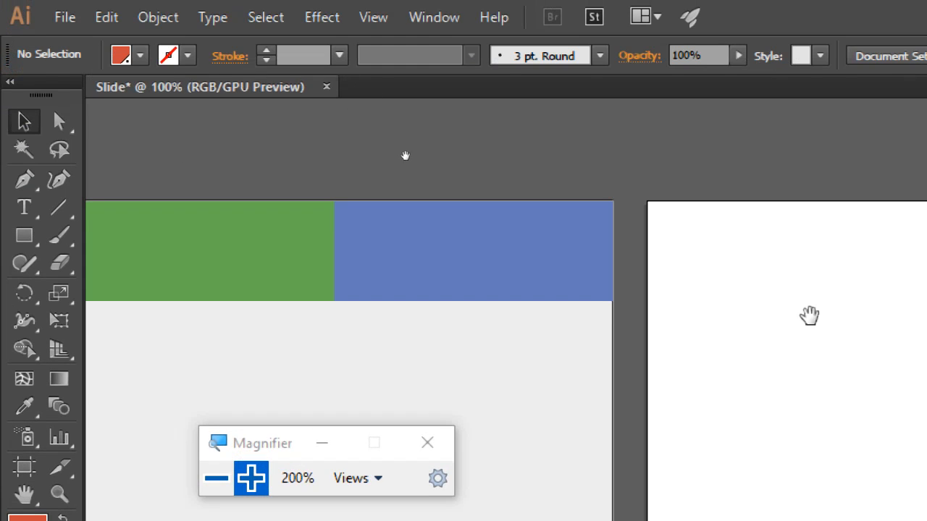
- Examine the new blank artboard beside the finished title slide design
{"action": "left_click_drag", "start_coordinate": [809, 314], "coordinate": [403, 248]}
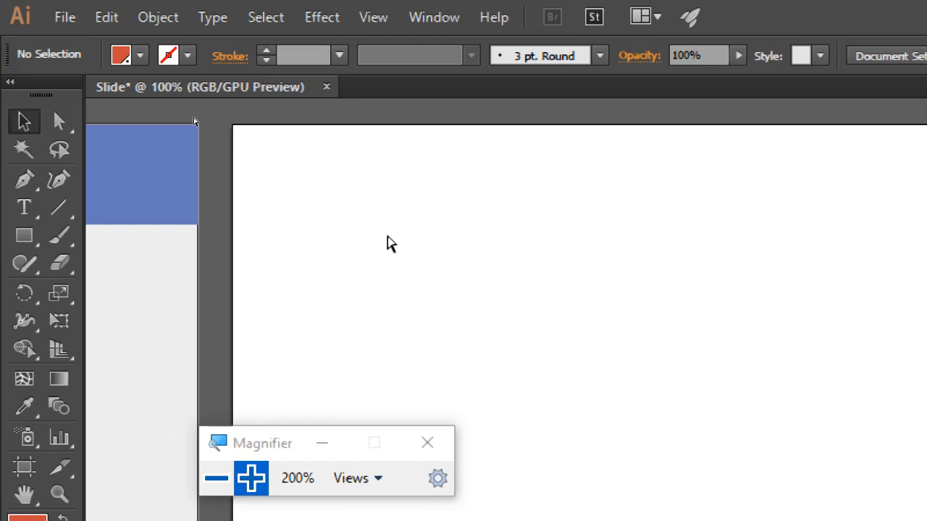
{"action": "key", "text": "ctrl+minus"}
{"action": "key", "text": "ctrl+minus"}
{"action": "left_click_drag", "start_coordinate": [828, 370], "coordinate": [548, 259]}
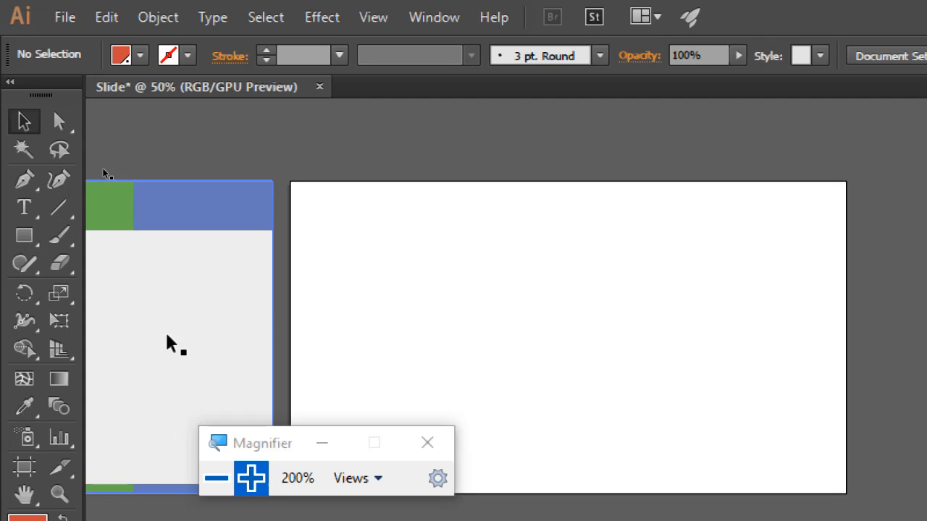
{"action": "left_click_drag", "start_coordinate": [268, 296], "coordinate": [285, 267]}
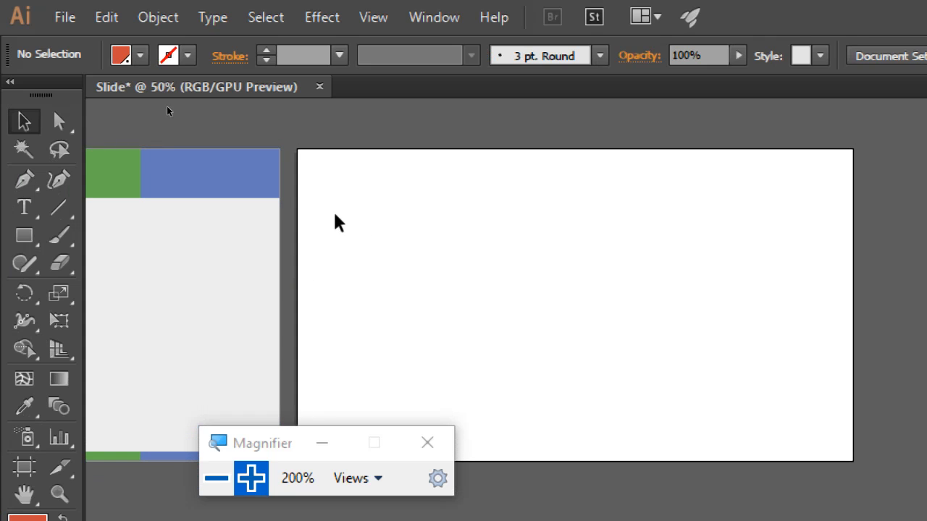
{"action": "left_click", "coordinate": [216, 478]}
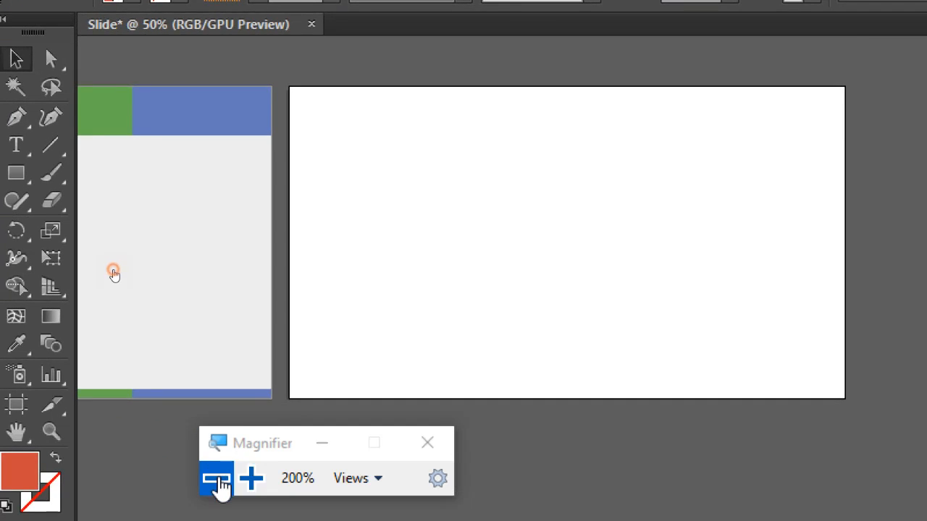
{"action": "left_click_drag", "start_coordinate": [211, 192], "coordinate": [299, 230]}
{"action": "key", "text": "ctrl+equal"}
{"action": "key", "text": "ctrl+equal"}
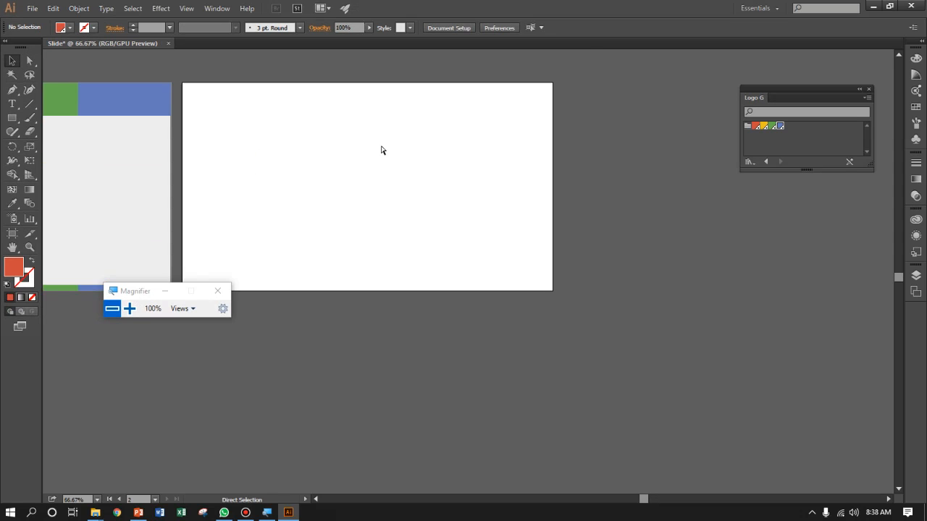
{"action": "left_click_drag", "start_coordinate": [265, 155], "coordinate": [400, 260]}
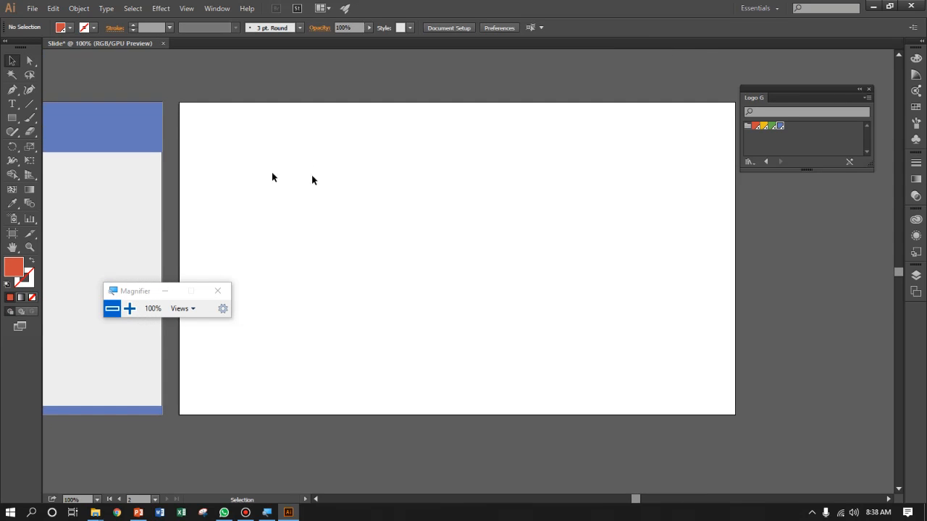
- Switch to PowerPoint and show the content layout below the title layout in Slide Master view
{"action": "left_click", "coordinate": [139, 513]}
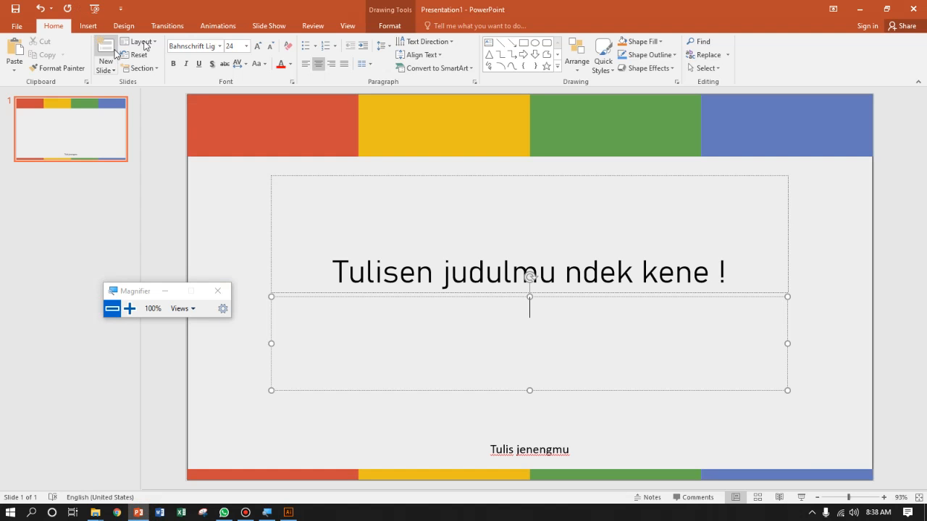
{"action": "left_click", "coordinate": [348, 25]}
{"action": "left_click", "coordinate": [147, 58]}
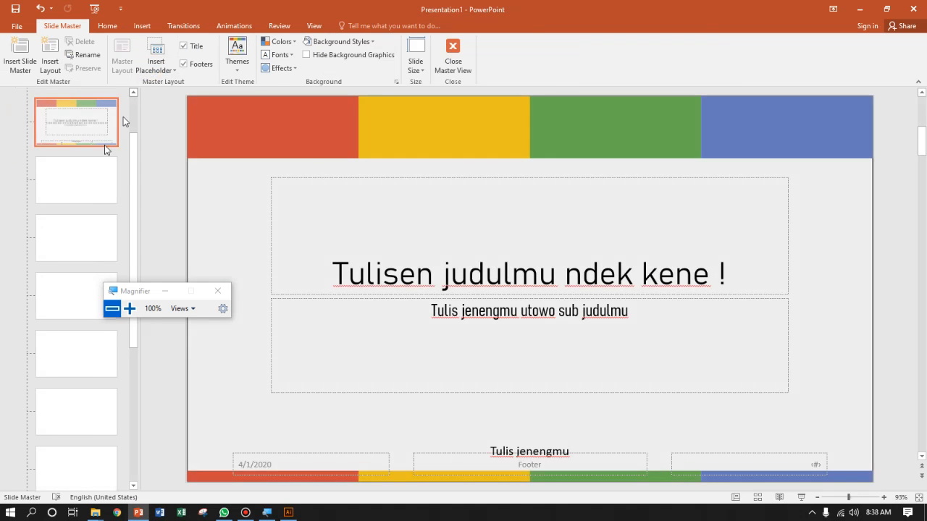
{"action": "left_click", "coordinate": [89, 184]}
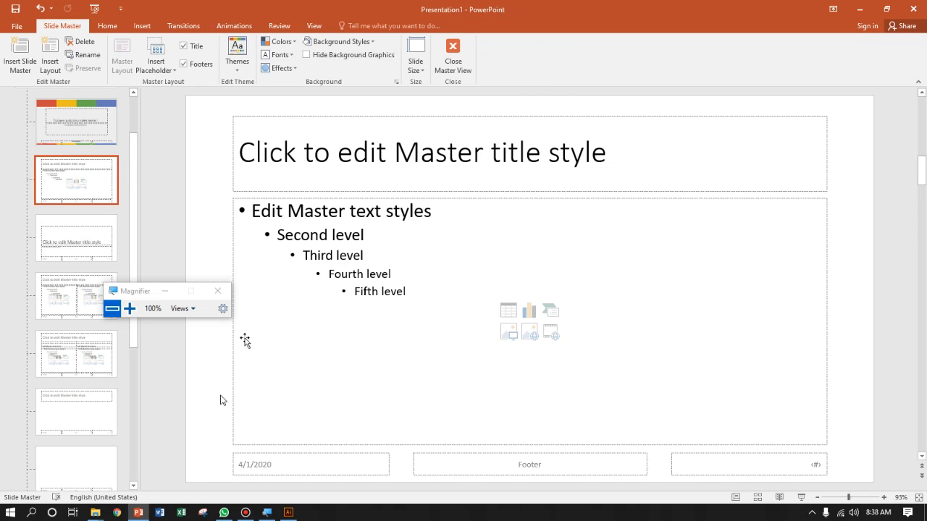
- Switch to Illustrator and copy the light grey background with its four thin lower stripes onto the second artboard, leaving out the upper color blocks
{"action": "left_click", "coordinate": [288, 512]}
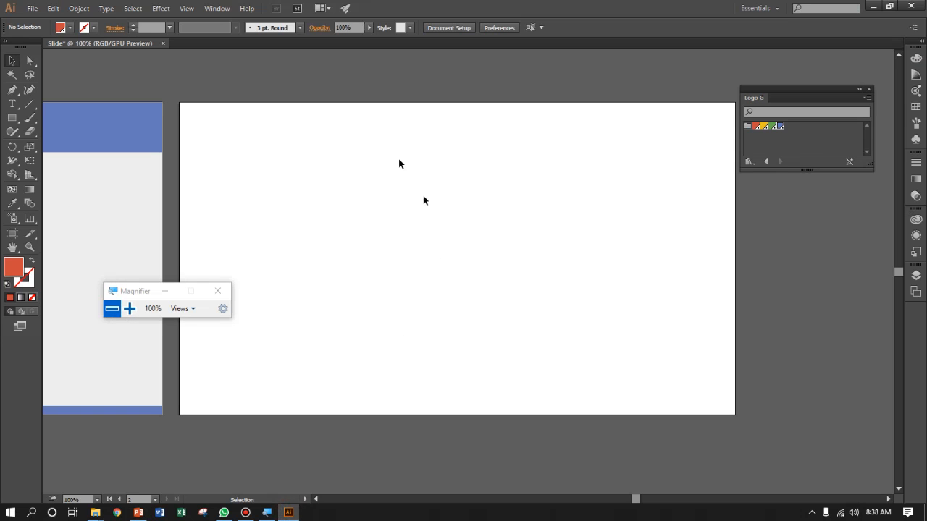
{"action": "left_click_drag", "start_coordinate": [352, 128], "coordinate": [372, 151]}
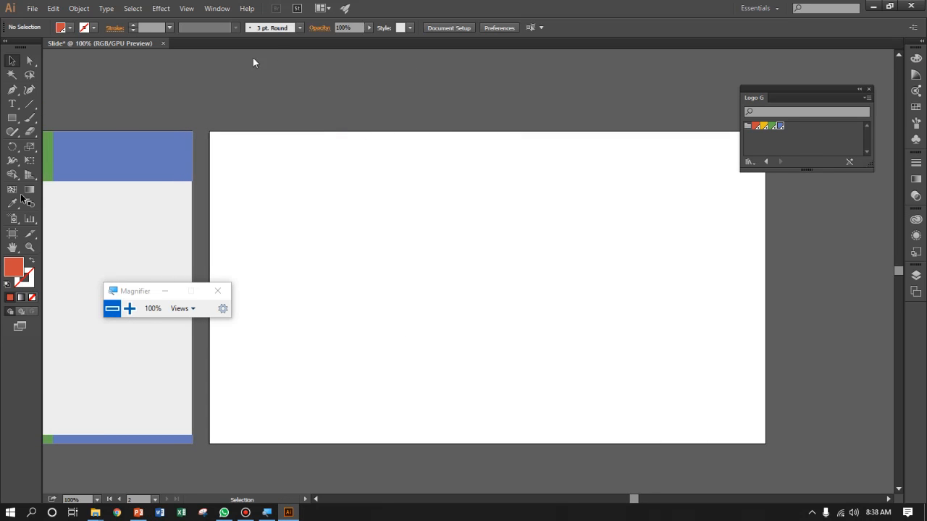
{"action": "left_click_drag", "start_coordinate": [112, 235], "coordinate": [449, 194]}
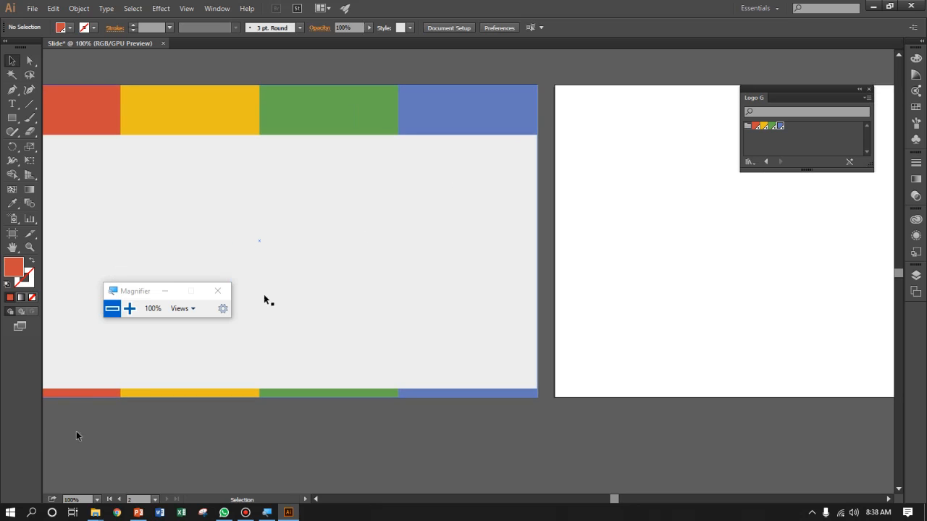
{"action": "left_click", "coordinate": [391, 292]}
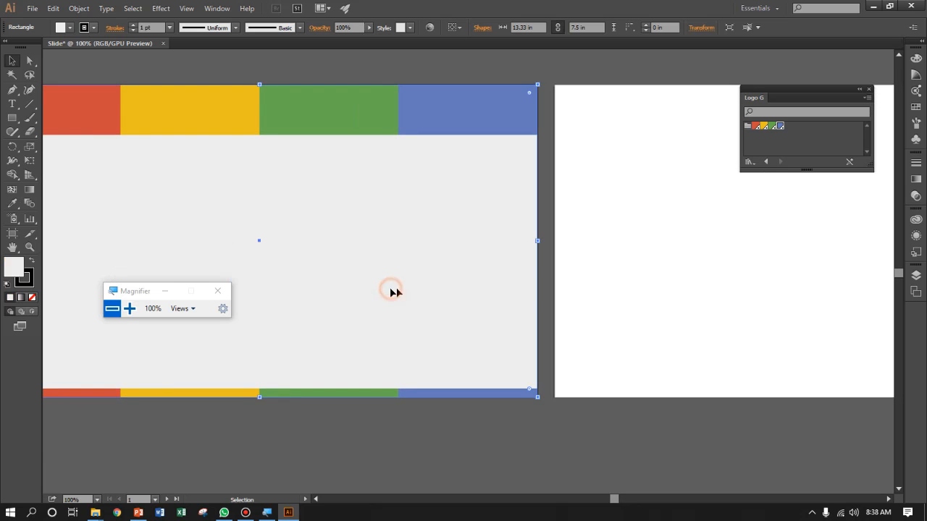
{"action": "left_click_drag", "start_coordinate": [468, 282], "coordinate": [388, 296]}
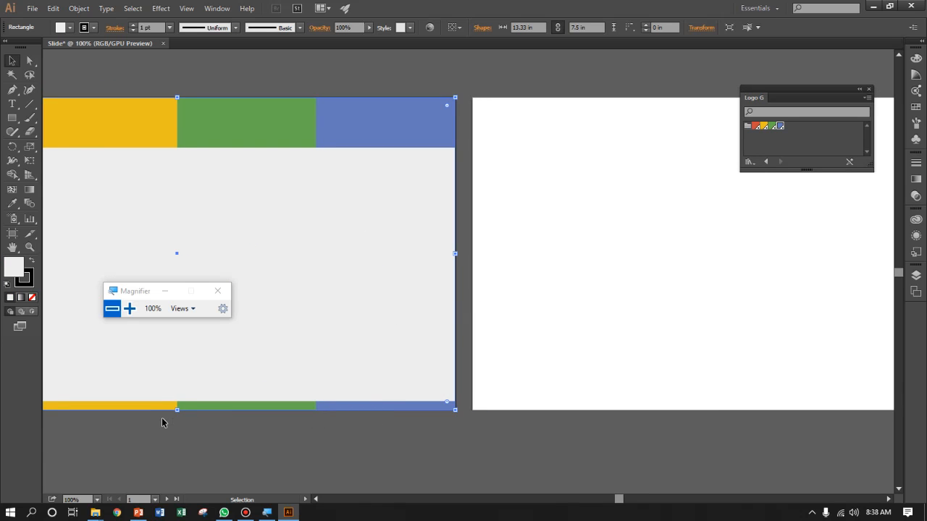
{"action": "left_click_drag", "start_coordinate": [162, 420], "coordinate": [359, 410]}
{"action": "left_click", "coordinate": [204, 396], "text": "shift"}
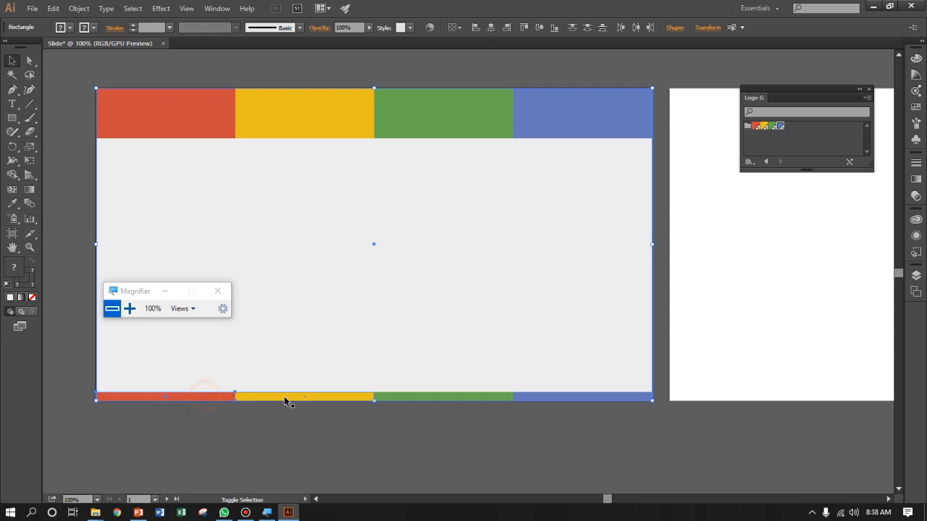
{"action": "left_click", "coordinate": [285, 398], "text": "shift"}
{"action": "left_click", "coordinate": [491, 396], "text": "shift"}
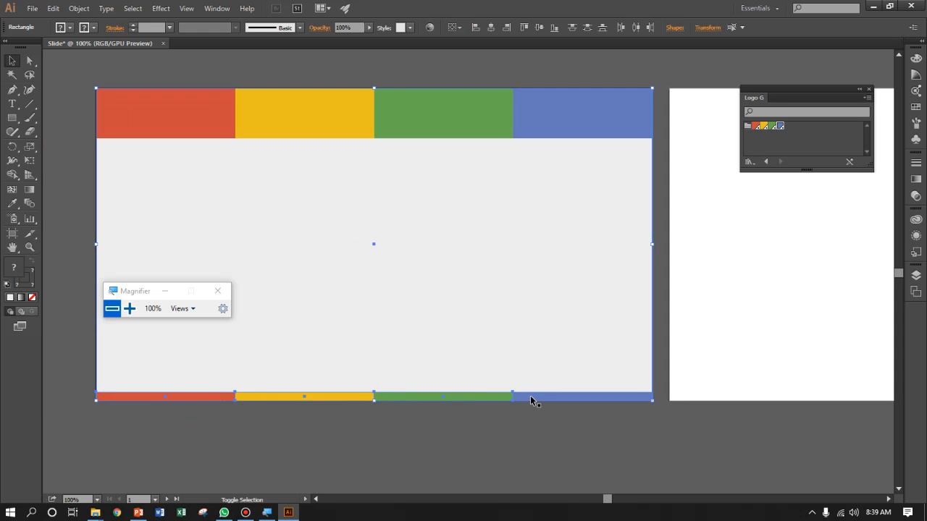
{"action": "left_click_drag", "start_coordinate": [543, 323], "coordinate": [196, 325]}
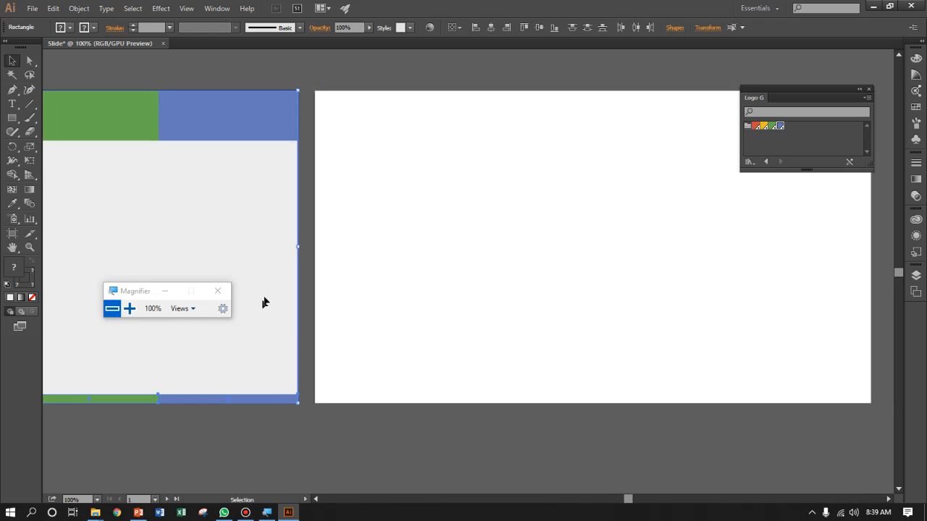
{"action": "left_click_drag", "start_coordinate": [262, 268], "coordinate": [832, 263]}
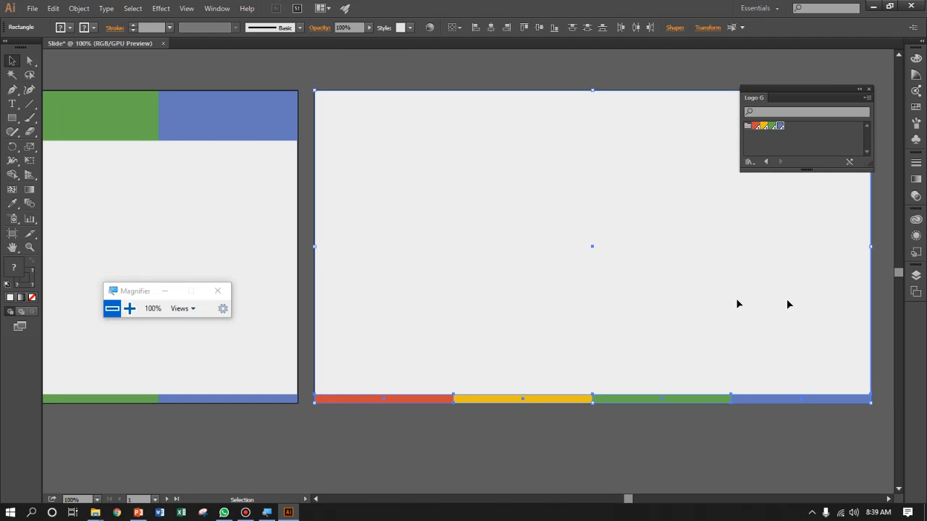
{"action": "left_click_drag", "start_coordinate": [688, 292], "coordinate": [505, 320]}
{"action": "left_click", "coordinate": [821, 356]}
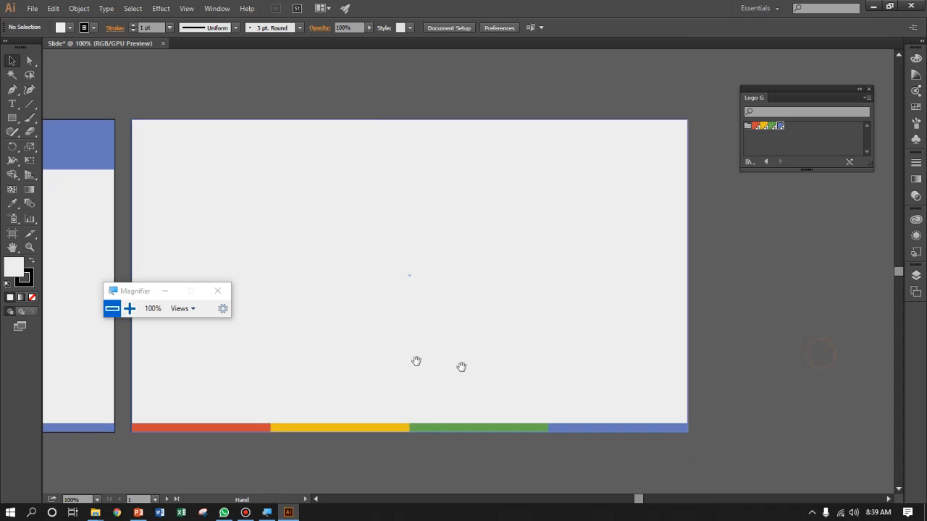
{"action": "left_click_drag", "start_coordinate": [393, 355], "coordinate": [450, 357]}
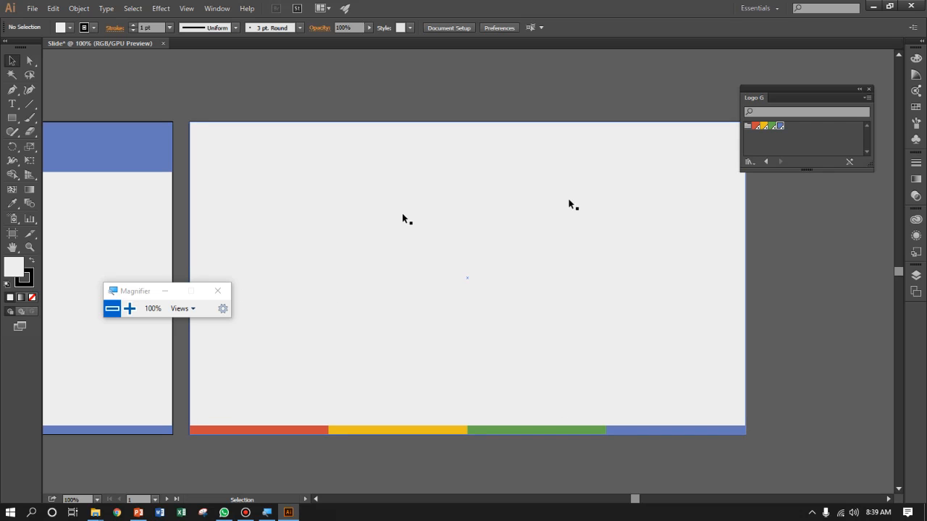
{"action": "left_click_drag", "start_coordinate": [523, 190], "coordinate": [498, 190]}
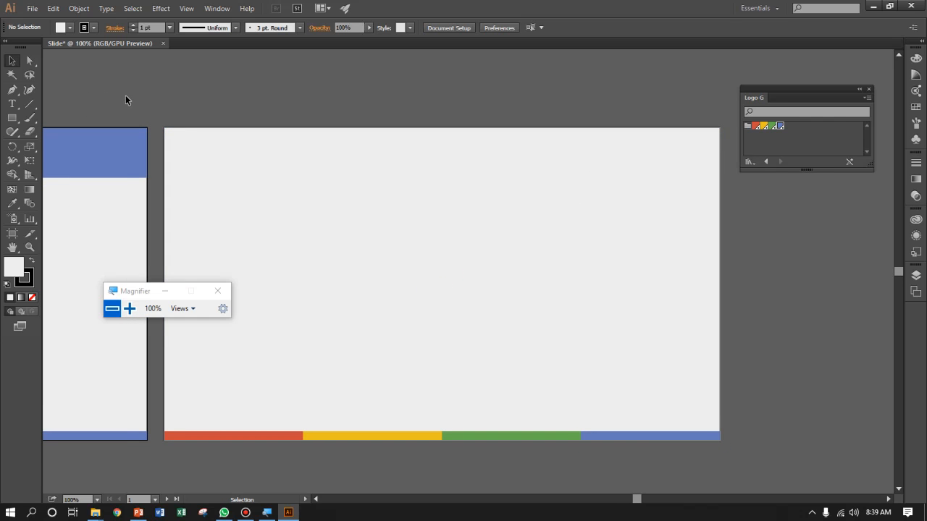
{"action": "mouse_move", "coordinate": [348, 220]}
{"action": "left_mouse_down"}
{"action": "mouse_move", "coordinate": [321, 211]}
{"action": "mouse_move", "coordinate": [340, 215]}
{"action": "left_mouse_up"}
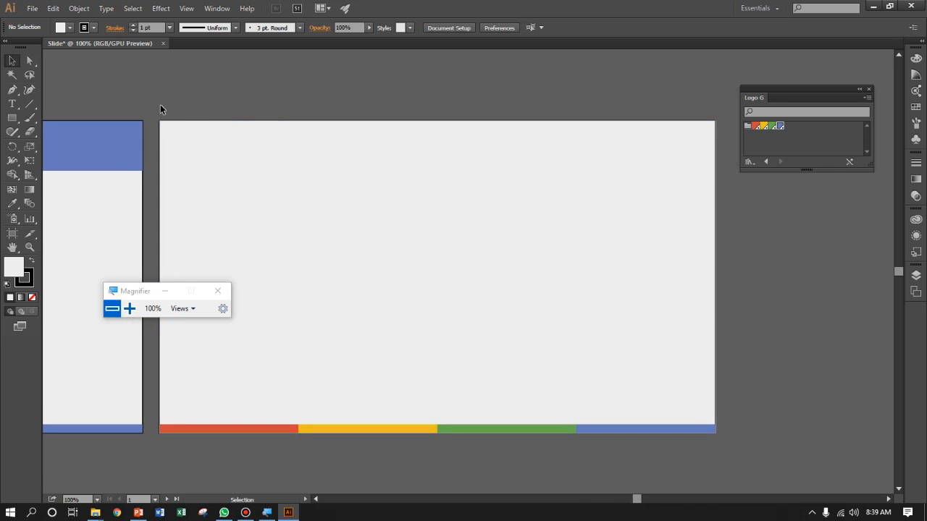
{"action": "left_click_drag", "start_coordinate": [131, 293], "coordinate": [767, 261]}
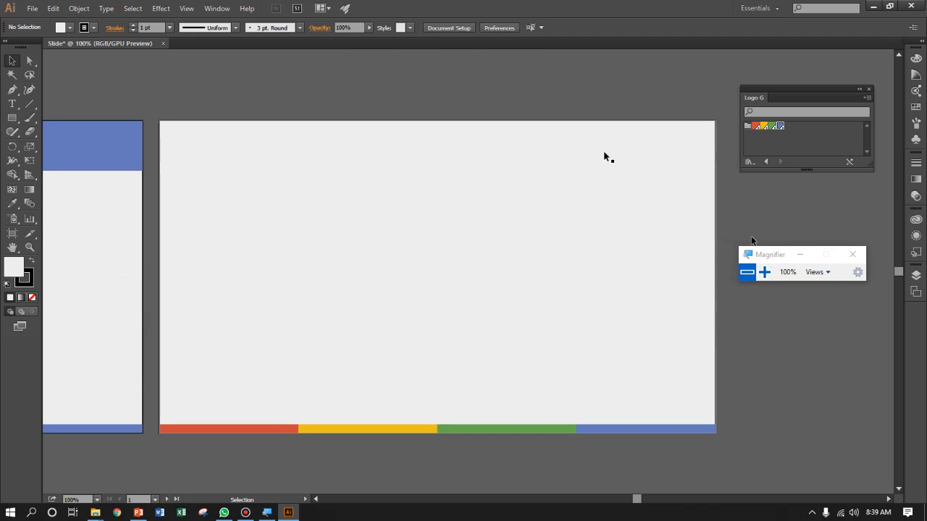
- Start exporting the artwork as a TIFF named "Slide Judul & Isi" in the Komputer Grafis praktikum folder
{"action": "left_click", "coordinate": [34, 9]}
{"action": "left_click", "coordinate": [85, 237]}
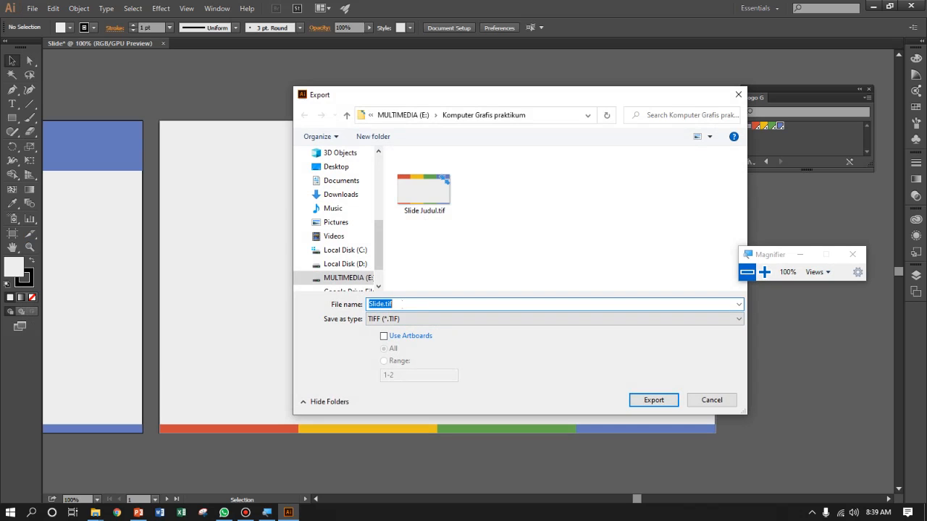
{"action": "type", "text": "Sl"}
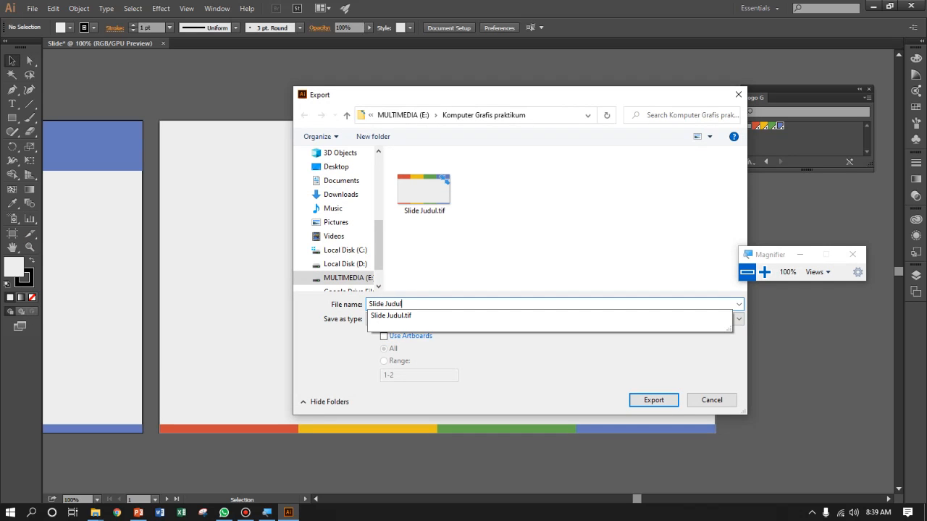
{"action": "type", "text": "ide Judul"}
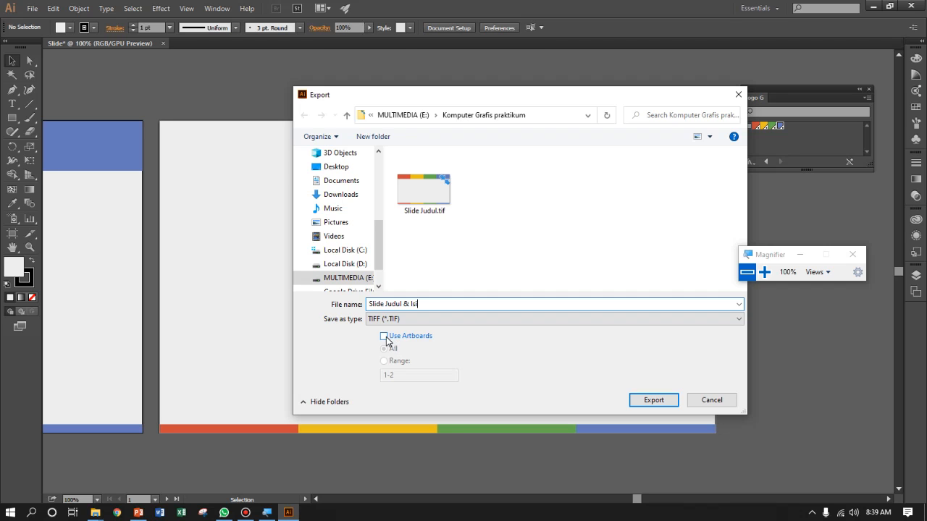
- Limit the export to artboard 2 and export the TIFF with the RGB color model at Screen (72 ppi) resolution
{"action": "left_click", "coordinate": [385, 336]}
{"action": "left_click", "coordinate": [384, 336]}
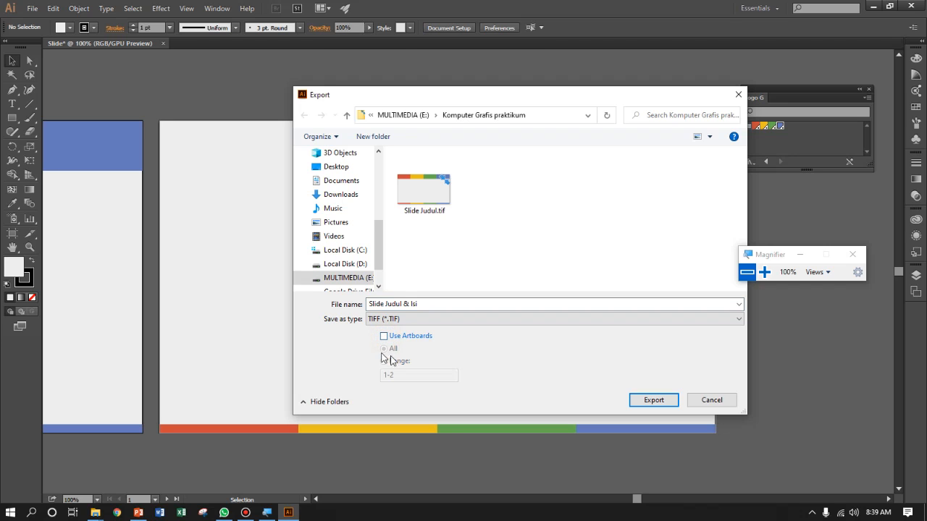
{"action": "left_click", "coordinate": [765, 273]}
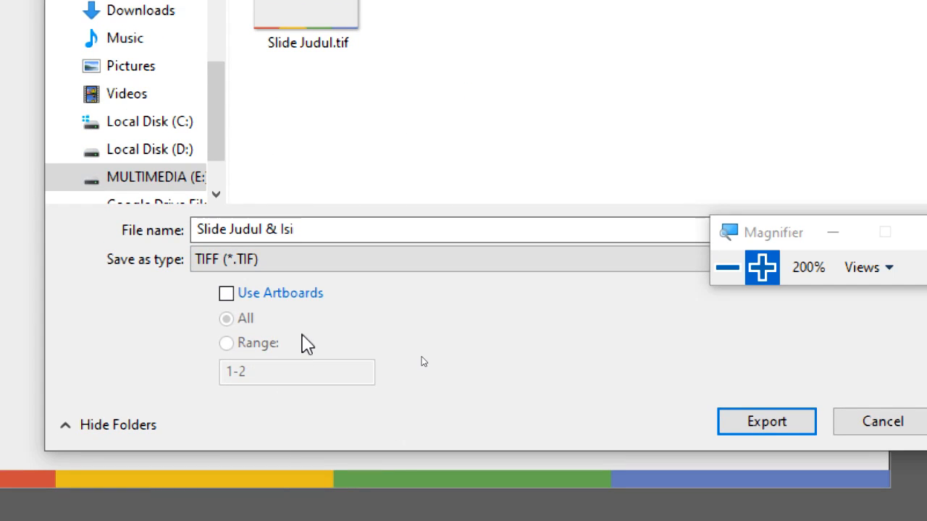
{"action": "left_click", "coordinate": [227, 293]}
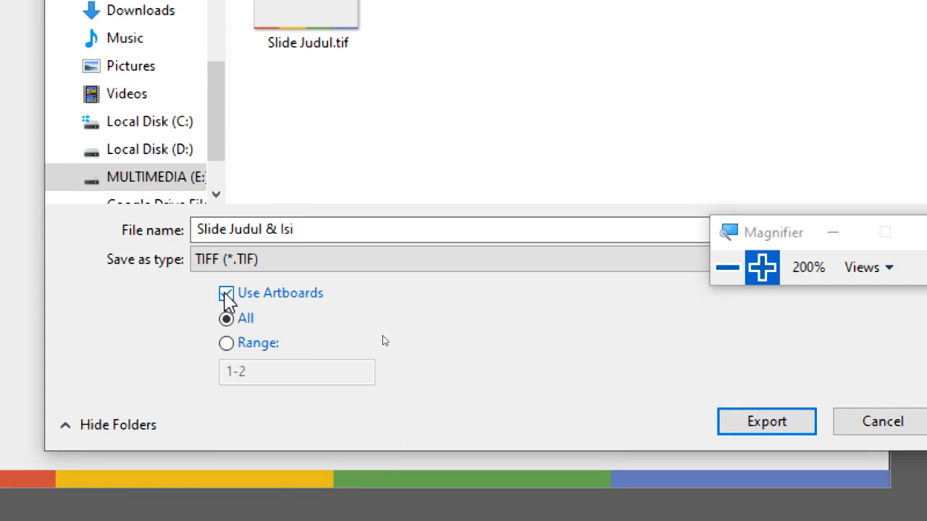
{"action": "left_click", "coordinate": [227, 344]}
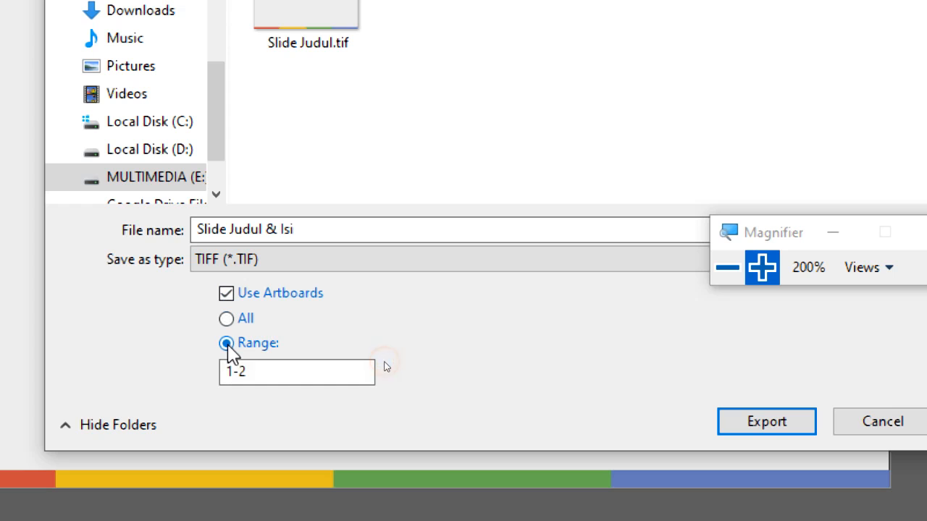
{"action": "left_click_drag", "start_coordinate": [239, 372], "coordinate": [208, 375]}
{"action": "key", "text": "BackSpace"}
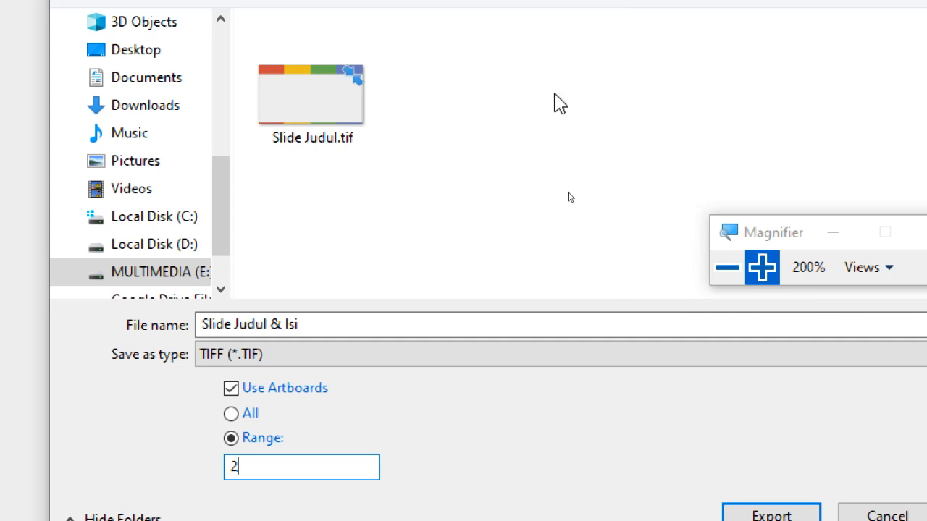
{"action": "left_click", "coordinate": [724, 267]}
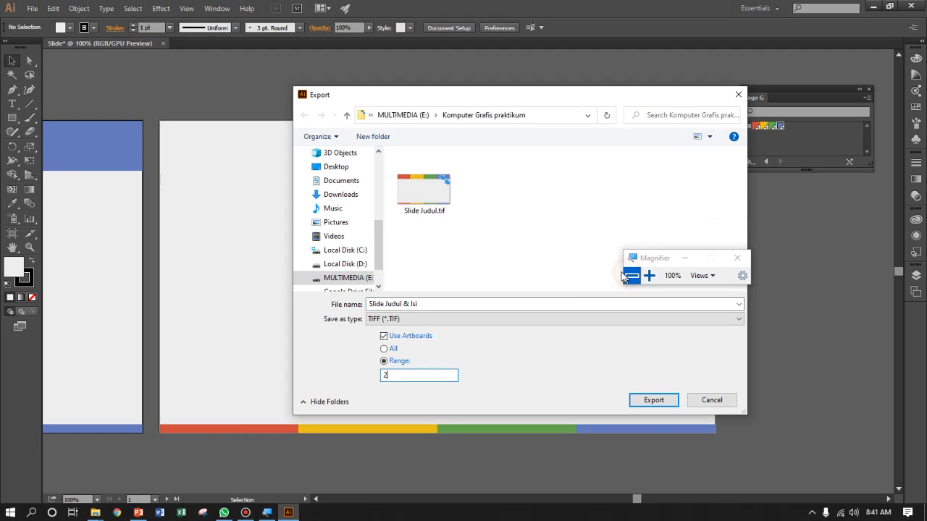
{"action": "left_click_drag", "start_coordinate": [654, 253], "coordinate": [770, 236]}
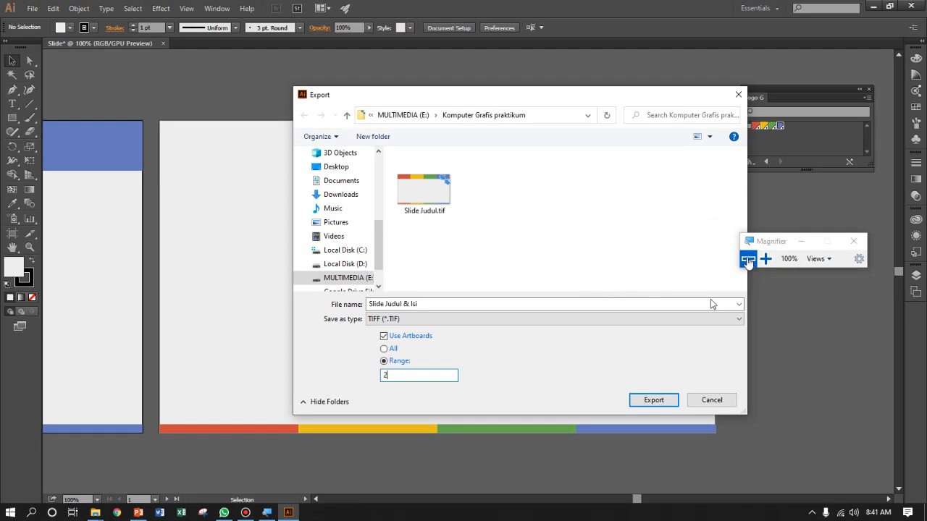
{"action": "left_click", "coordinate": [655, 400]}
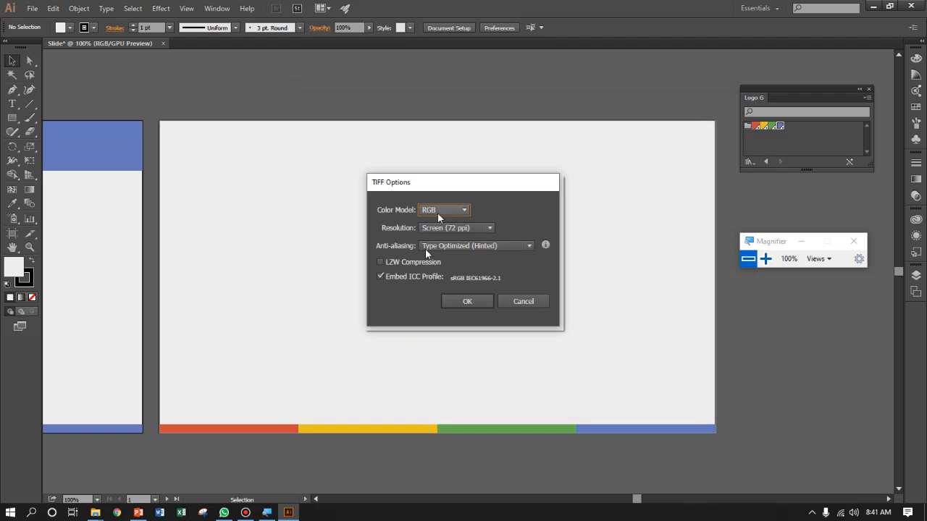
{"action": "left_click", "coordinate": [469, 301]}
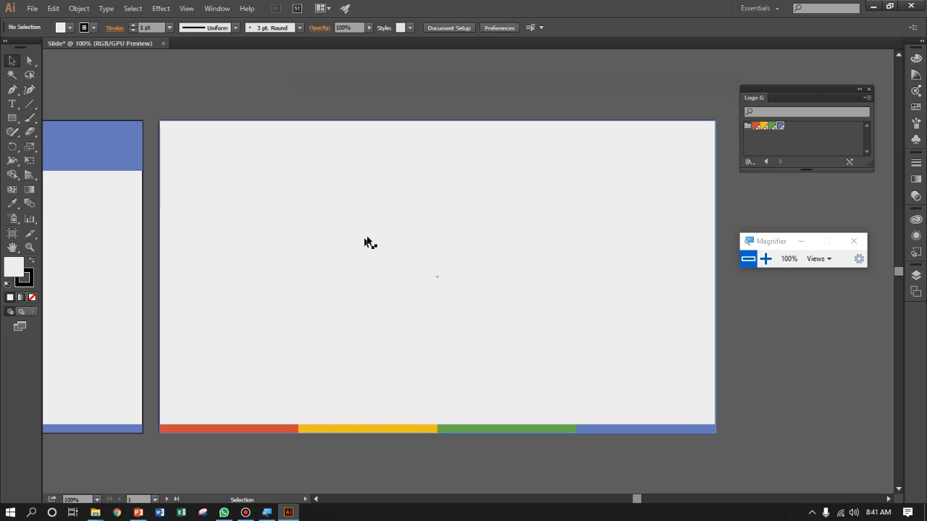
- Switch to PowerPoint and insert the picture "Slide Judul & Isi-02.tif" on the content layout below the title layout
{"action": "left_click", "coordinate": [138, 513]}
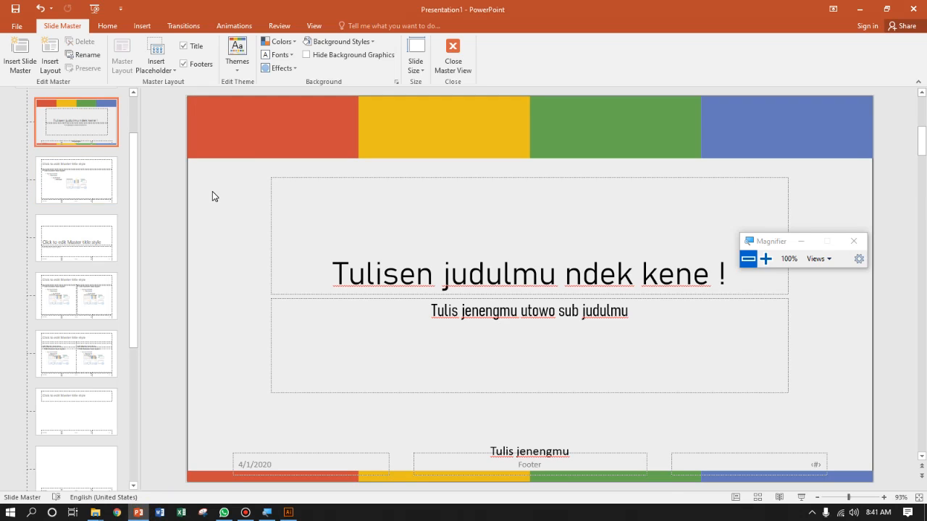
{"action": "left_click", "coordinate": [71, 178]}
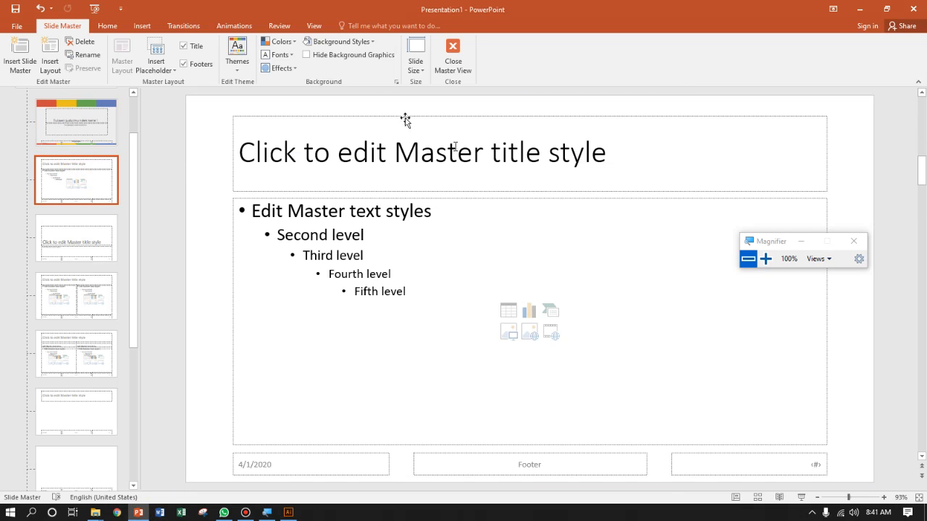
{"action": "left_click", "coordinate": [140, 28]}
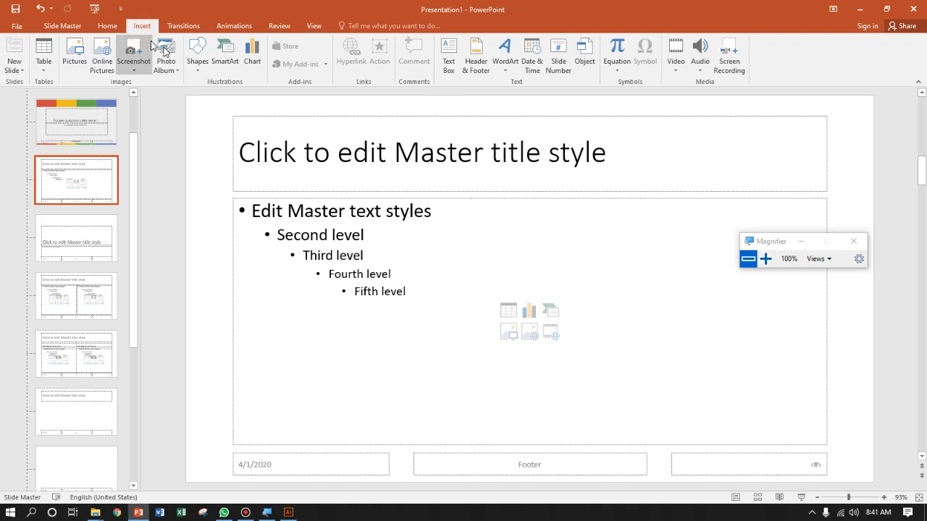
{"action": "left_click", "coordinate": [72, 64]}
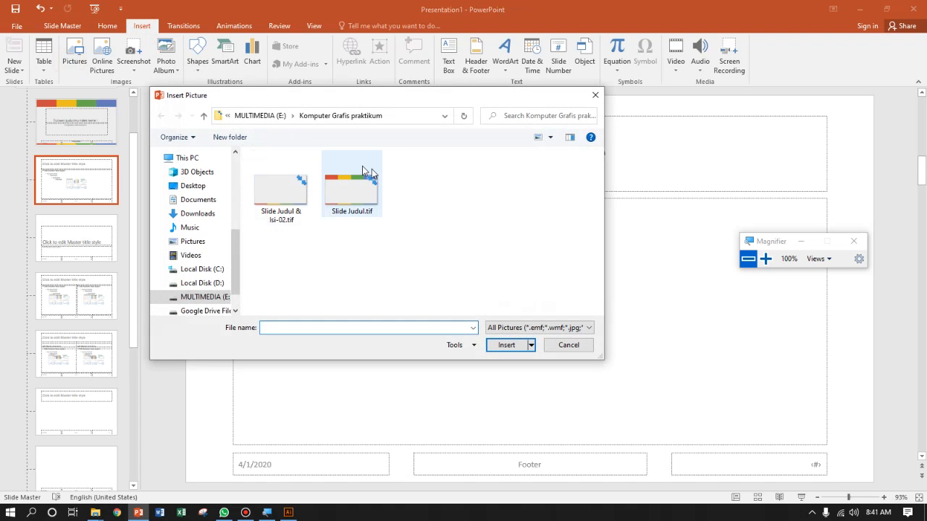
{"action": "left_click", "coordinate": [282, 201]}
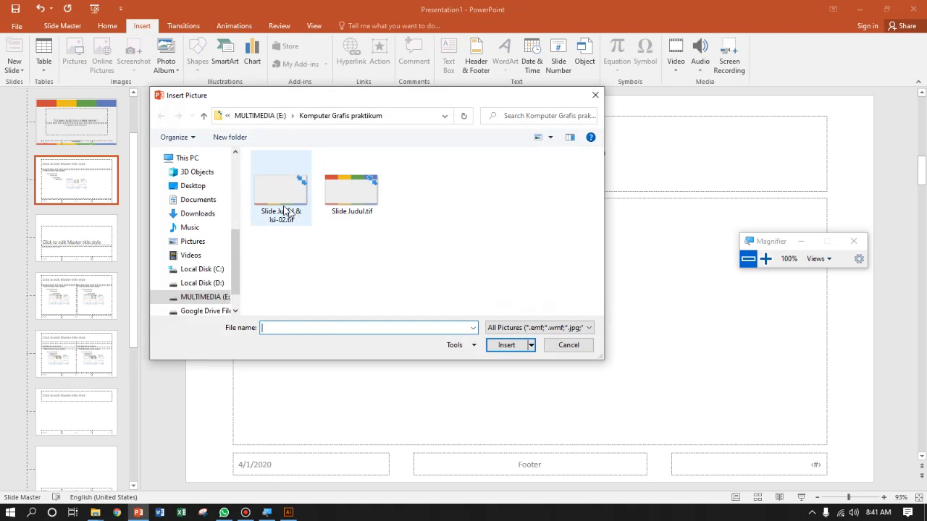
{"action": "left_click", "coordinate": [505, 345]}
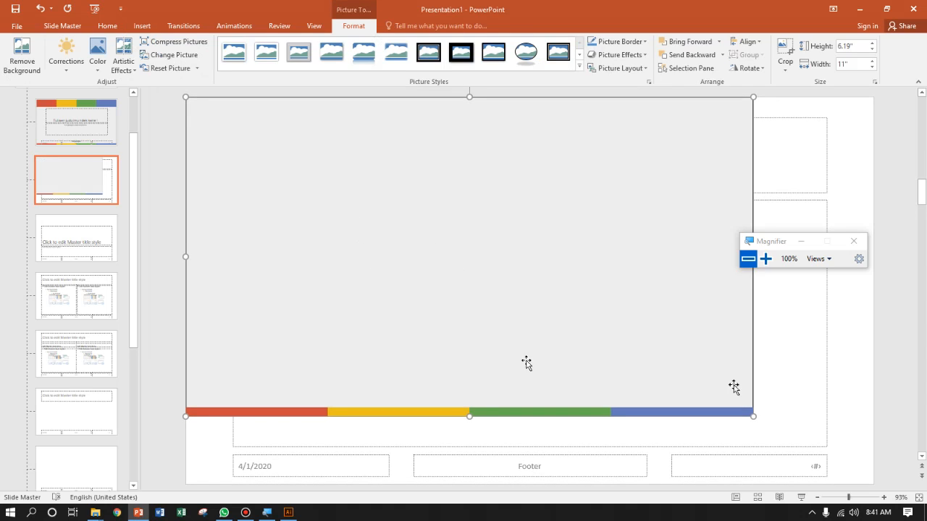
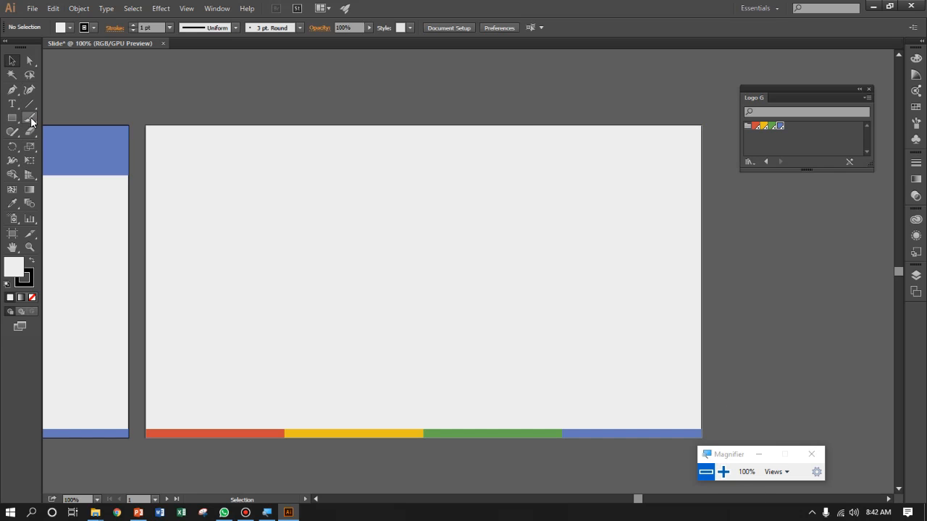
- Add a third 13.33 × 7.5 in artboard beside the second one, aligned with its upper edge, and leave artboard editing
{"action": "left_click", "coordinate": [226, 433]}
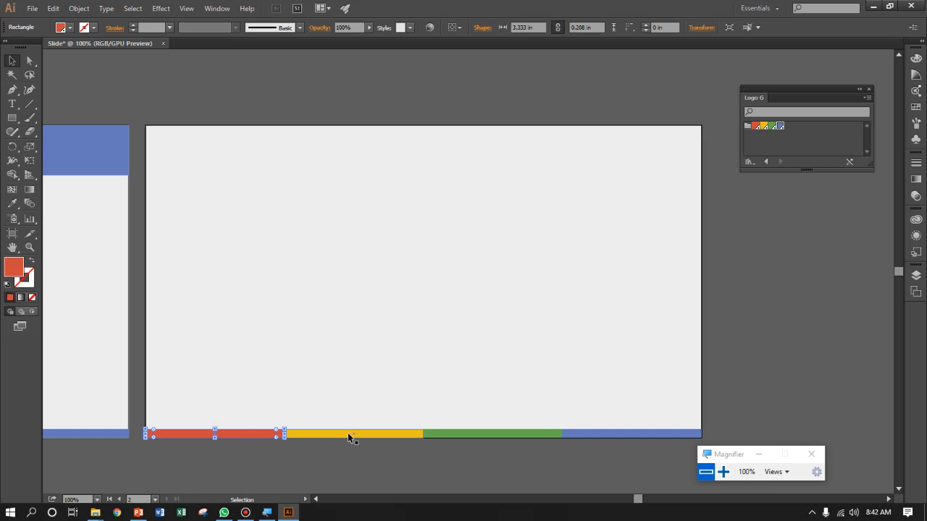
{"action": "left_click", "coordinate": [760, 337]}
{"action": "key", "text": "space"}
{"action": "left_click_drag", "start_coordinate": [753, 311], "coordinate": [467, 317]}
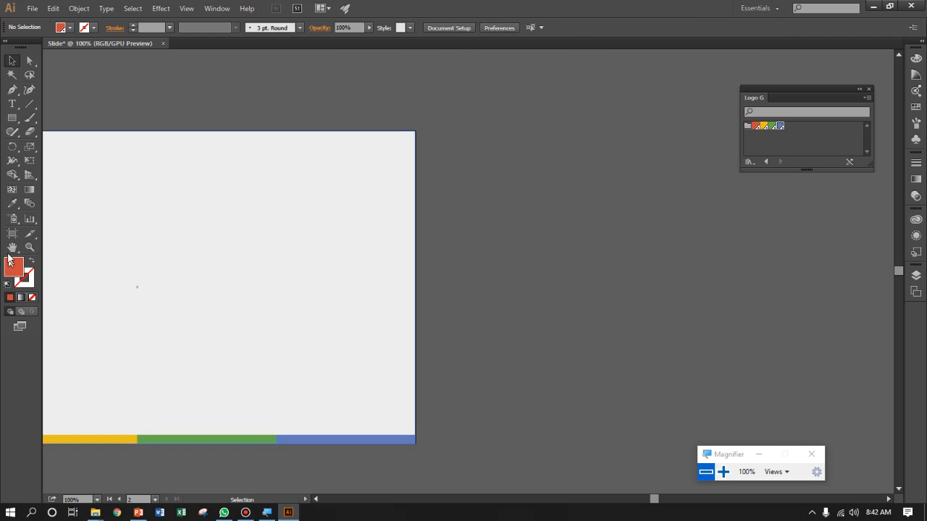
{"action": "left_click", "coordinate": [14, 234]}
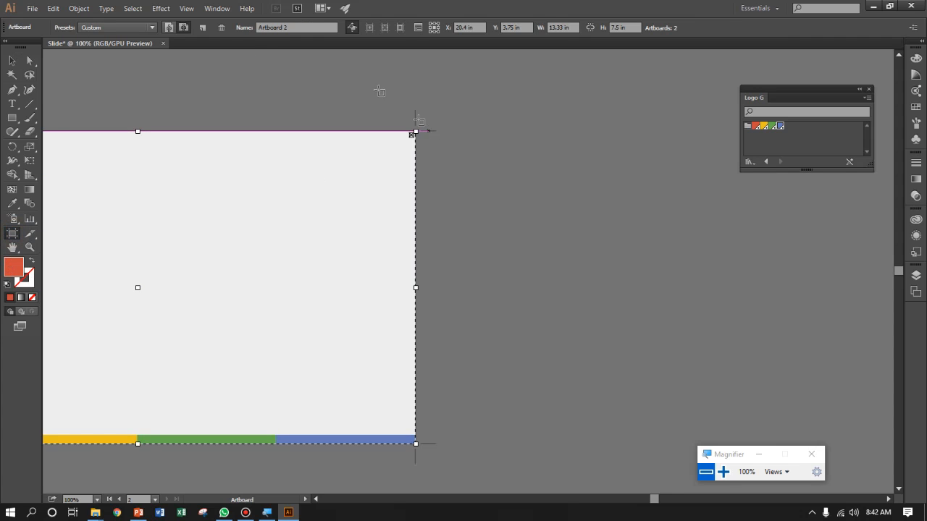
{"action": "left_click", "coordinate": [203, 27]}
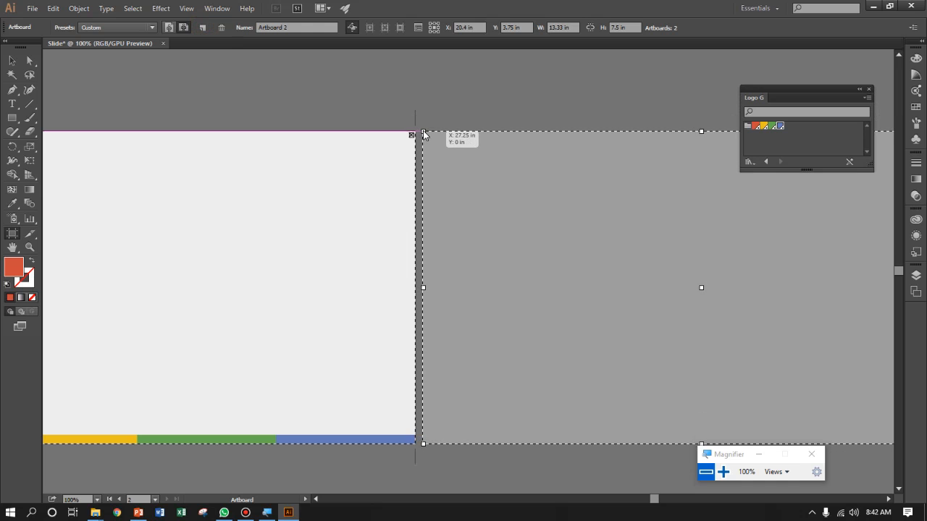
{"action": "left_click", "coordinate": [423, 132]}
{"action": "key", "text": "space"}
{"action": "left_click_drag", "start_coordinate": [610, 181], "coordinate": [440, 185]}
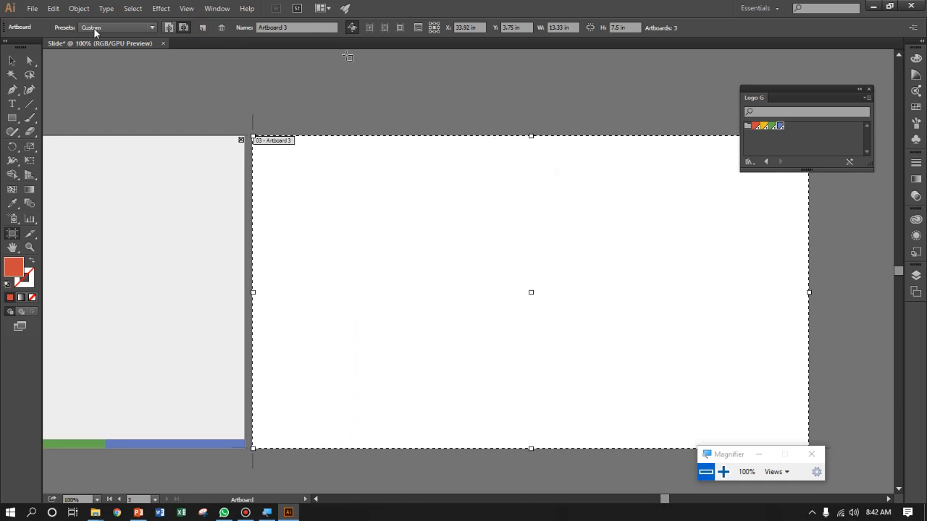
{"action": "left_click", "coordinate": [10, 61]}
- Copy the light grey background rectangle from the second artboard and fit the copy exactly over the third artboard
{"action": "left_click", "coordinate": [184, 226]}
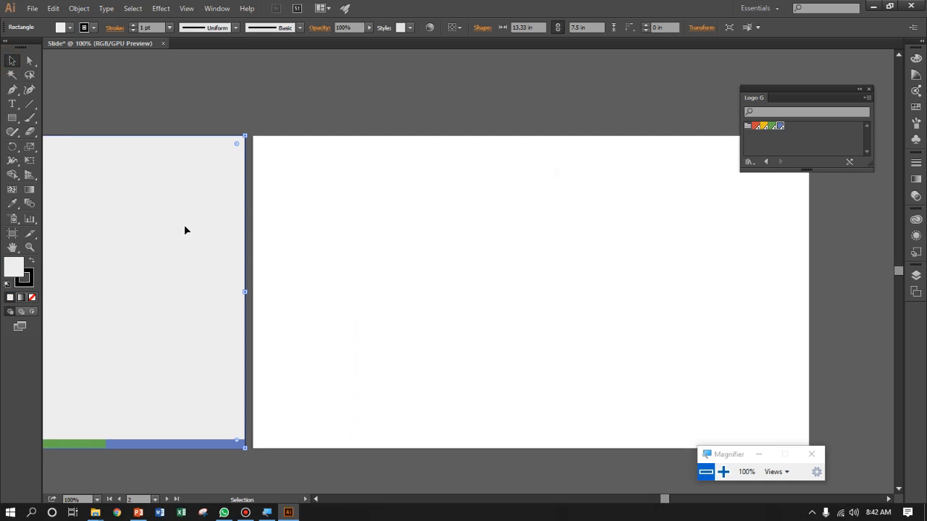
{"action": "key", "text": "ctrl+c"}
{"action": "key", "text": "ctrl+v"}
{"action": "left_click_drag", "start_coordinate": [360, 202], "coordinate": [423, 219]}
{"action": "left_click_drag", "start_coordinate": [539, 228], "coordinate": [446, 215]}
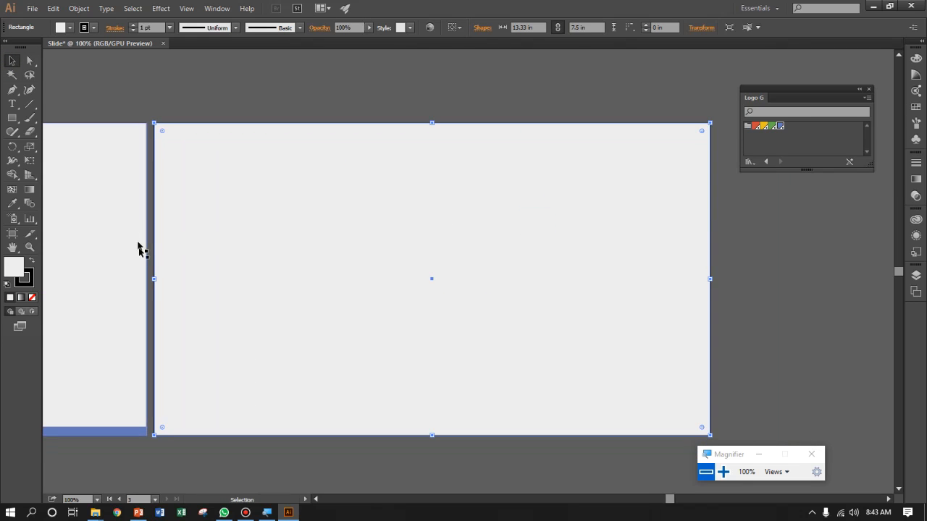
- Narrow the copied grey rectangle to about 8.36 in wide from its left edge, leaving the artboard's left part uncovered
{"action": "left_click_drag", "start_coordinate": [156, 275], "coordinate": [362, 286]}
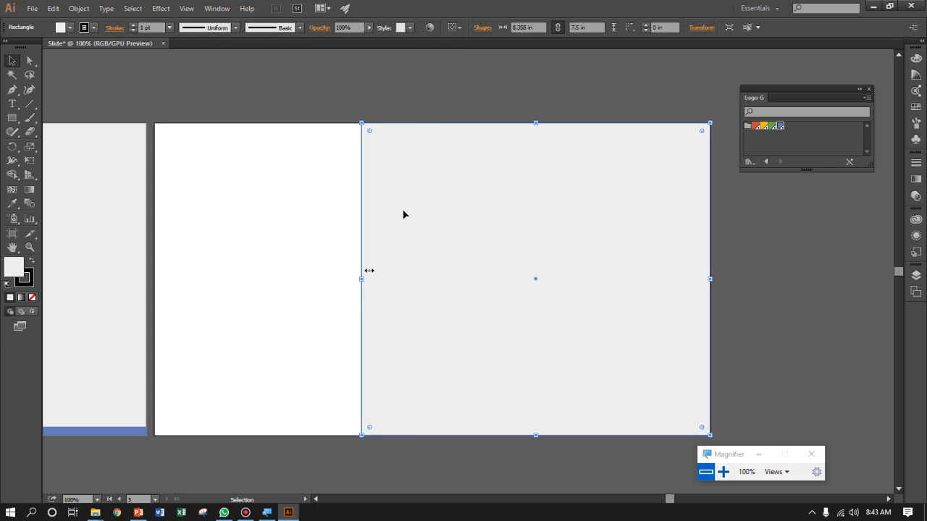
{"action": "left_click", "coordinate": [440, 95]}
{"action": "left_click_drag", "start_coordinate": [358, 154], "coordinate": [399, 176]}
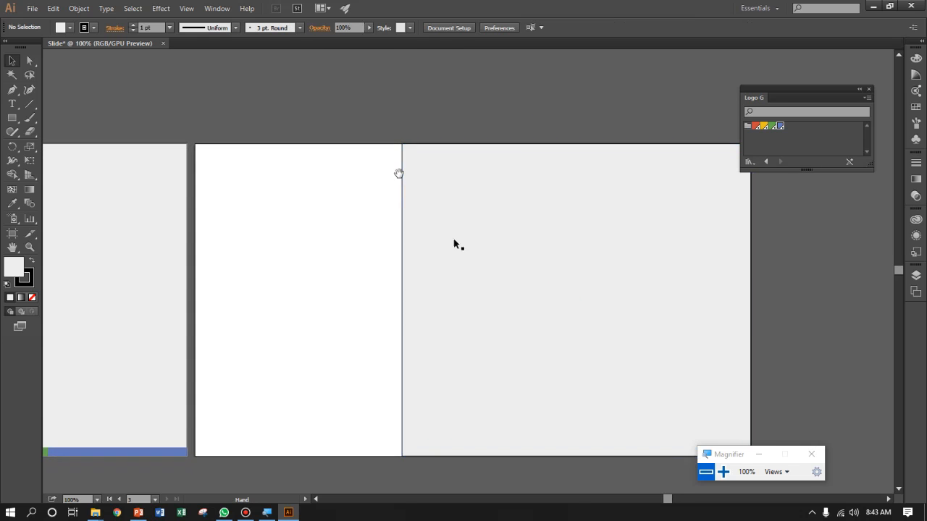
- Remove the stroke from the narrowed grey rectangle on the third artboard and deselect it
{"action": "left_click", "coordinate": [551, 199]}
{"action": "left_click", "coordinate": [70, 27]}
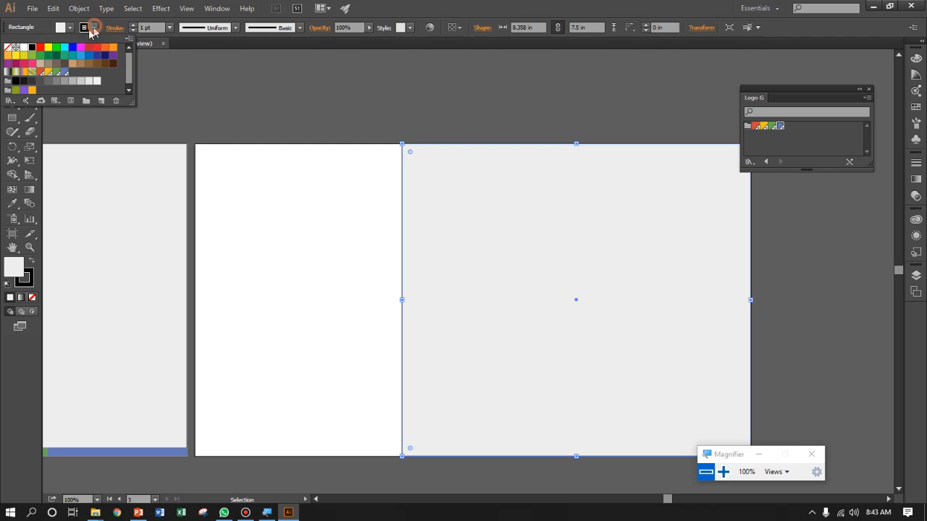
{"action": "left_click", "coordinate": [9, 48]}
{"action": "left_click", "coordinate": [463, 107]}
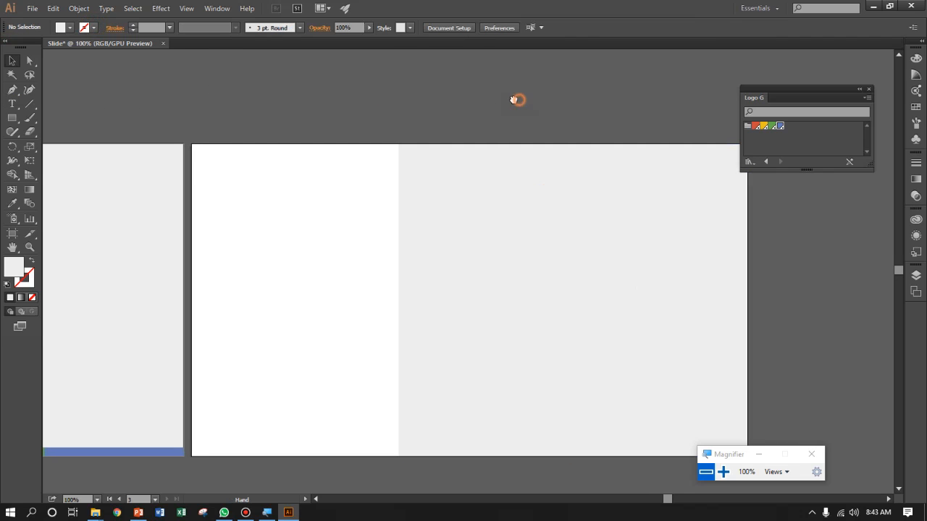
{"action": "left_click_drag", "start_coordinate": [517, 97], "coordinate": [507, 89]}
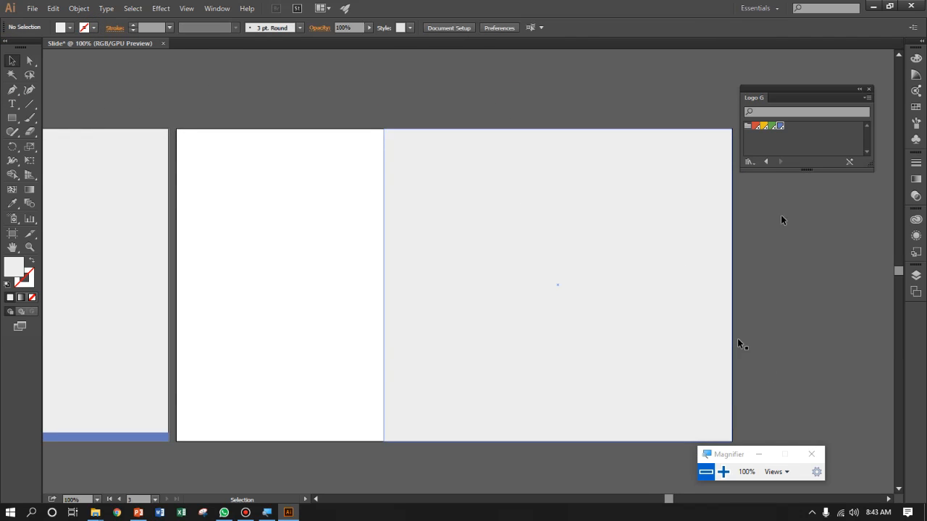
{"action": "left_click_drag", "start_coordinate": [219, 108], "coordinate": [249, 109]}
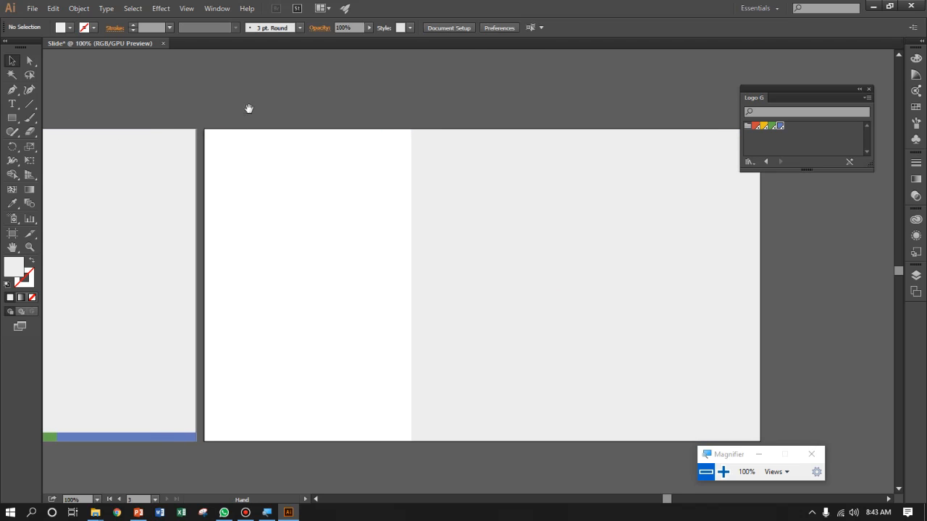
- Activate the Paintbrush and open the Artistic_Watercolor brush library
{"action": "left_click", "coordinate": [30, 117]}
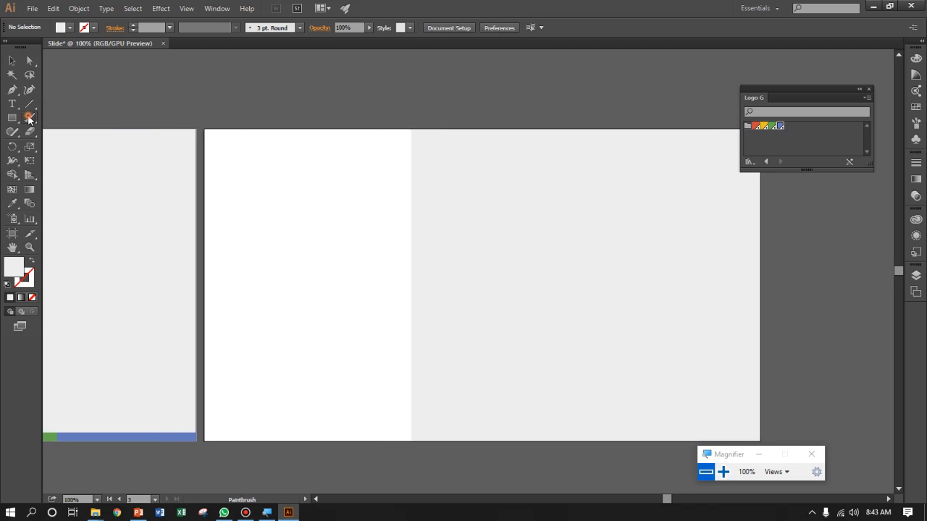
{"action": "left_click", "coordinate": [722, 472]}
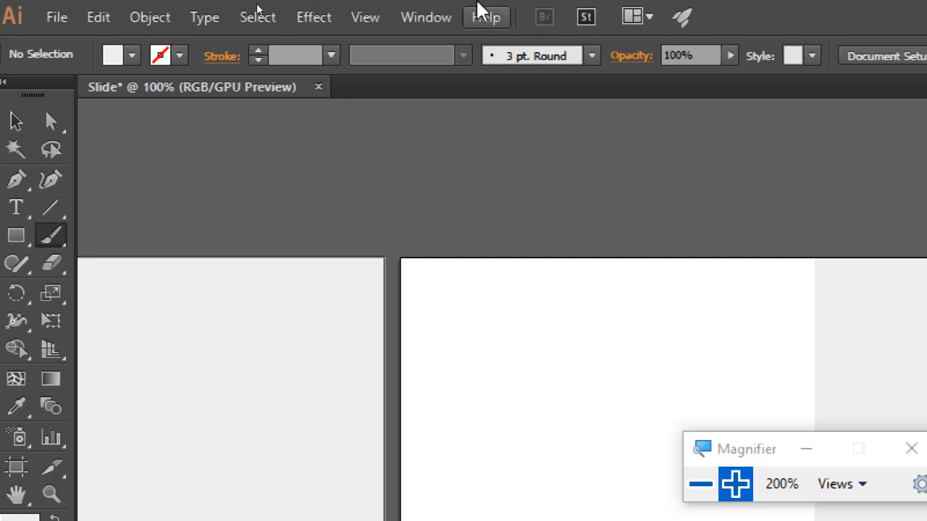
{"action": "left_click", "coordinate": [592, 56]}
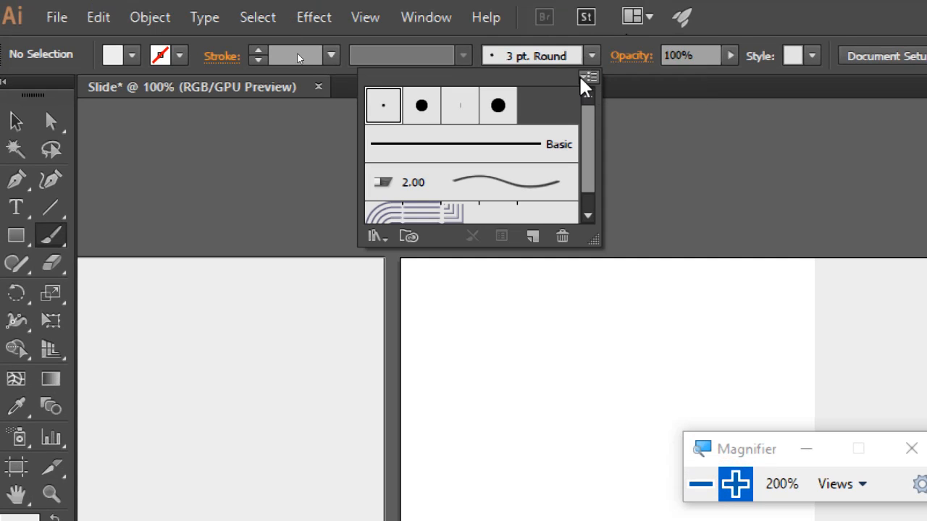
{"action": "scroll", "coordinate": [591, 140], "scroll_direction": "down", "scroll_amount": 2}
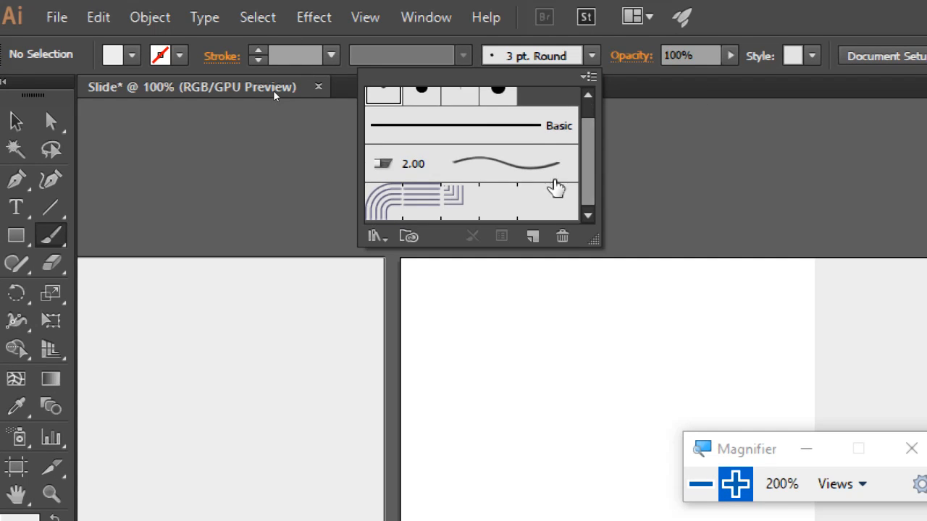
{"action": "left_click_drag", "start_coordinate": [587, 147], "coordinate": [590, 123]}
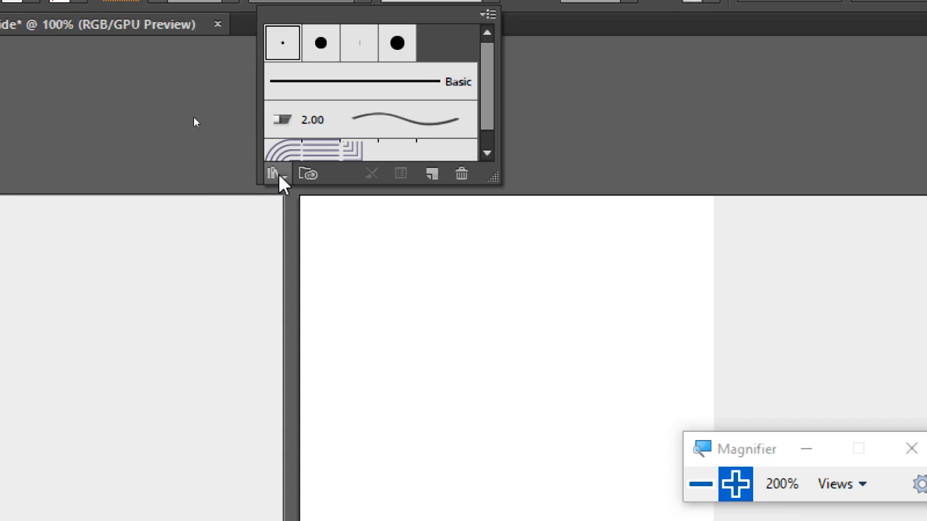
{"action": "left_click", "coordinate": [279, 173]}
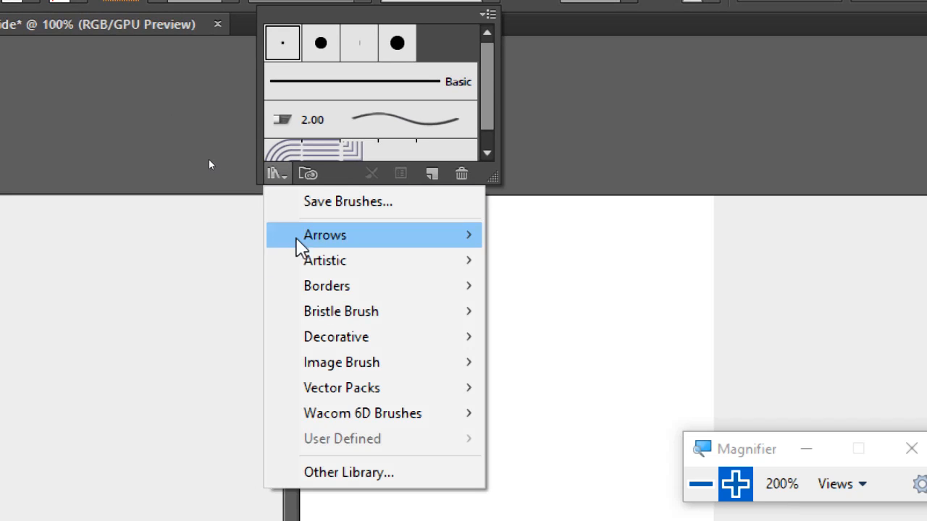
{"action": "mouse_move", "coordinate": [326, 289]}
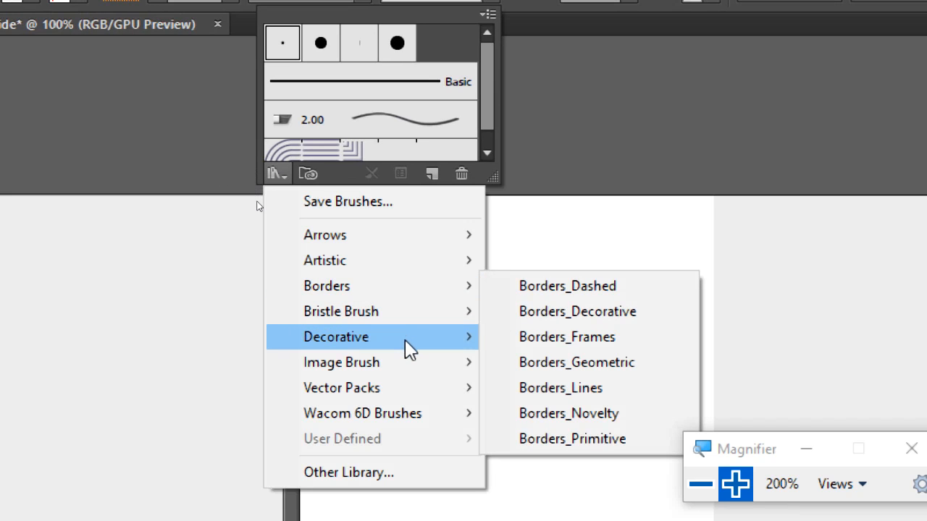
{"action": "mouse_move", "coordinate": [409, 349]}
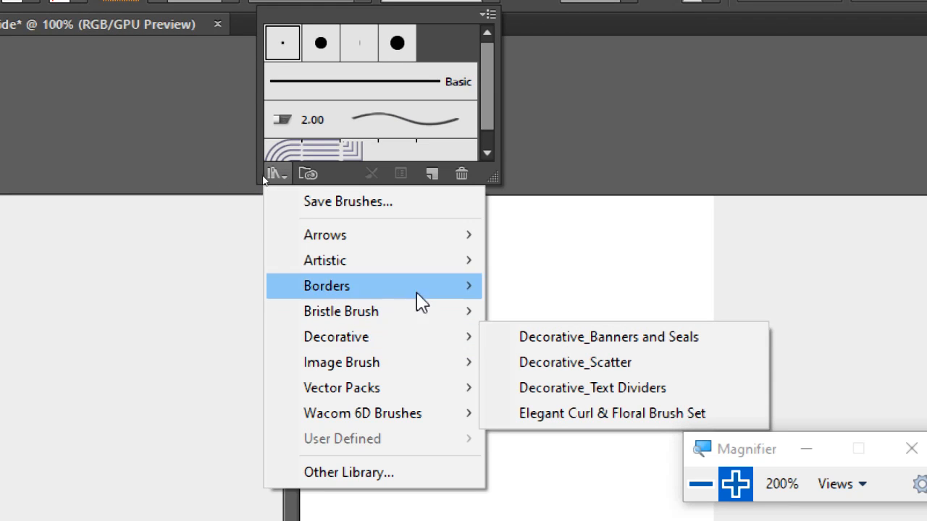
{"action": "mouse_move", "coordinate": [420, 273]}
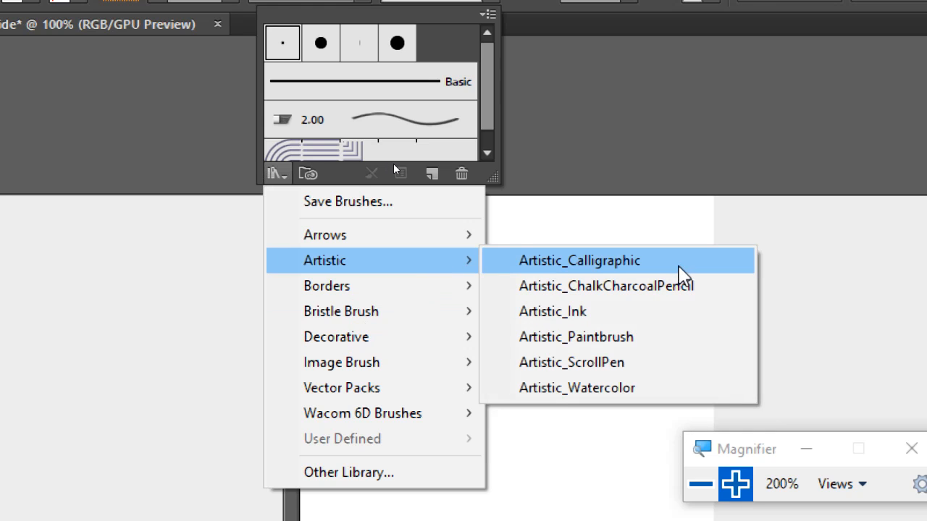
{"action": "left_click", "coordinate": [643, 391]}
- Move the Artistic_Watercolor panel over the grey area and lengthen it until all its brushes fit
{"action": "left_click", "coordinate": [839, 398]}
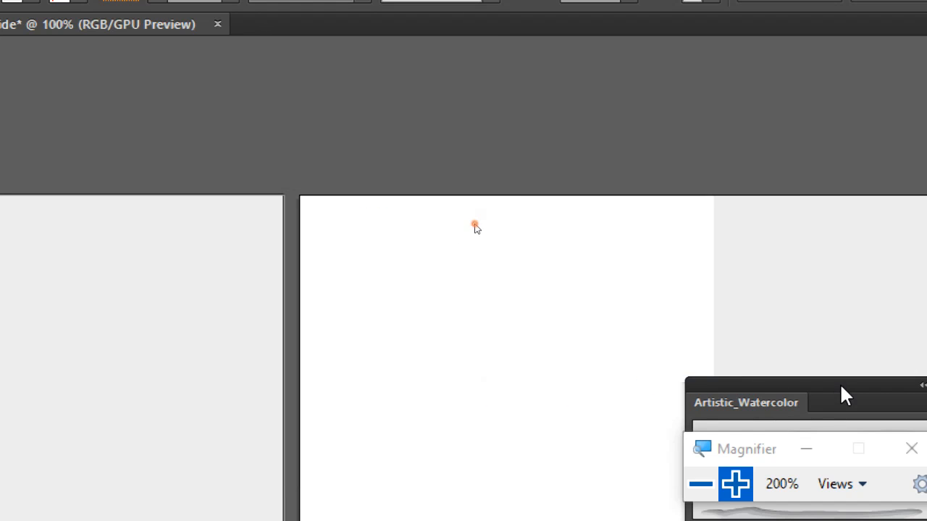
{"action": "left_click", "coordinate": [700, 483]}
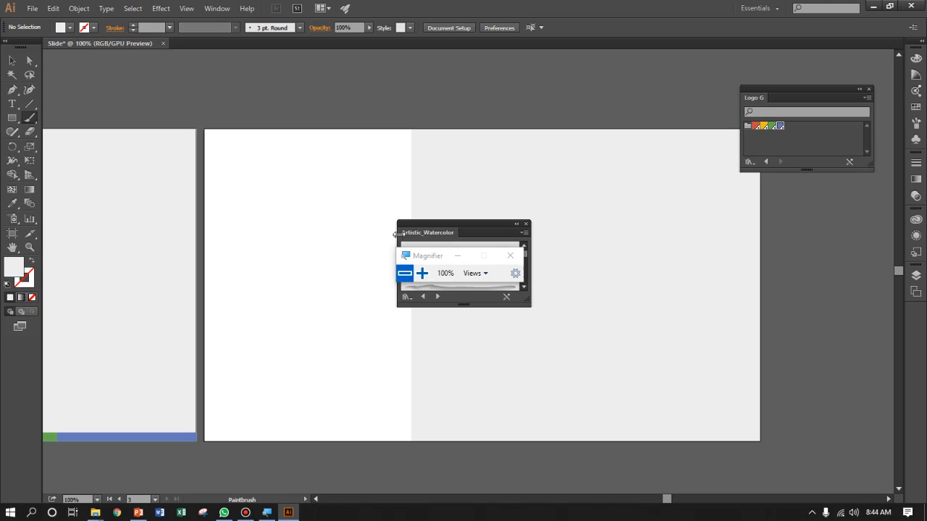
{"action": "left_click_drag", "start_coordinate": [421, 250], "coordinate": [145, 297]}
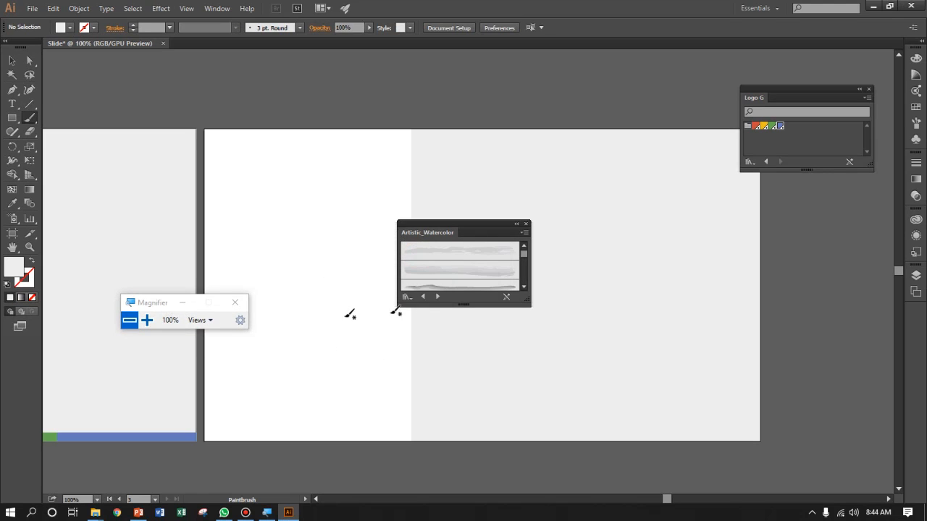
{"action": "left_click_drag", "start_coordinate": [465, 305], "coordinate": [463, 445]}
{"action": "left_click_drag", "start_coordinate": [476, 231], "coordinate": [540, 165]}
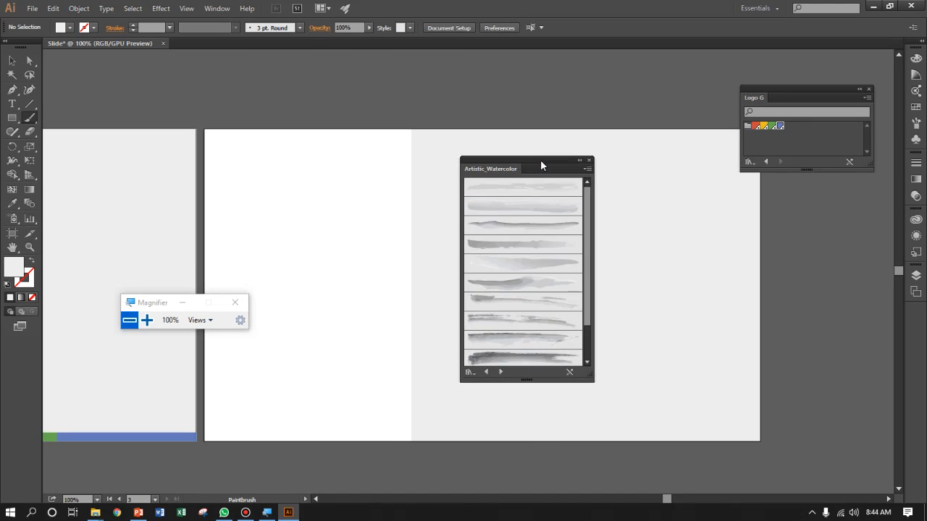
{"action": "mouse_move", "coordinate": [527, 382]}
{"action": "left_mouse_down"}
{"action": "mouse_move", "coordinate": [526, 449]}
{"action": "mouse_move", "coordinate": [527, 432]}
{"action": "left_mouse_up"}
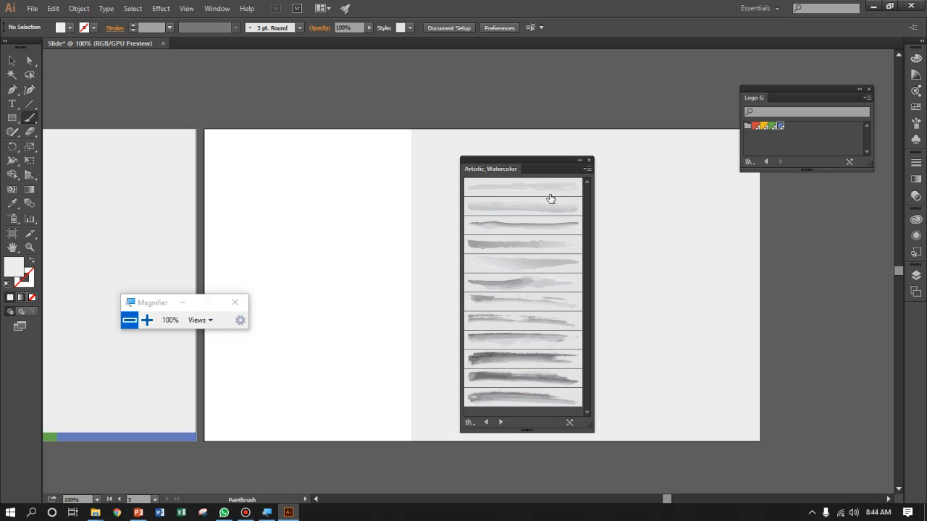
- Paint a horizontal stroke about 3.11 in long near the top of the white area with the third-from-last watercolor brush
{"action": "left_click", "coordinate": [528, 360]}
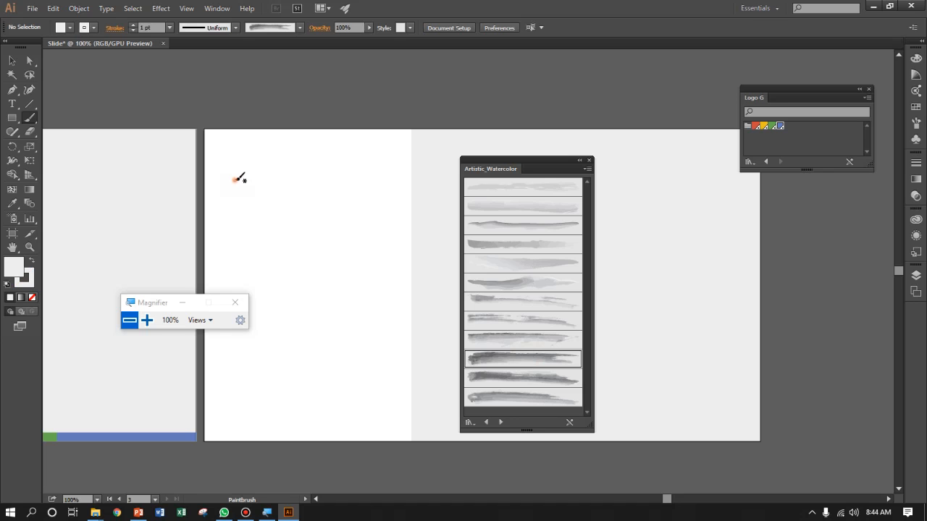
{"action": "left_click_drag", "start_coordinate": [234, 179], "coordinate": [265, 183]}
- Try a vertical watercolor stroke beside the grey area and a horizontal one near the artboard's lower edge, and remove both
{"action": "left_click_drag", "start_coordinate": [368, 181], "coordinate": [367, 283]}
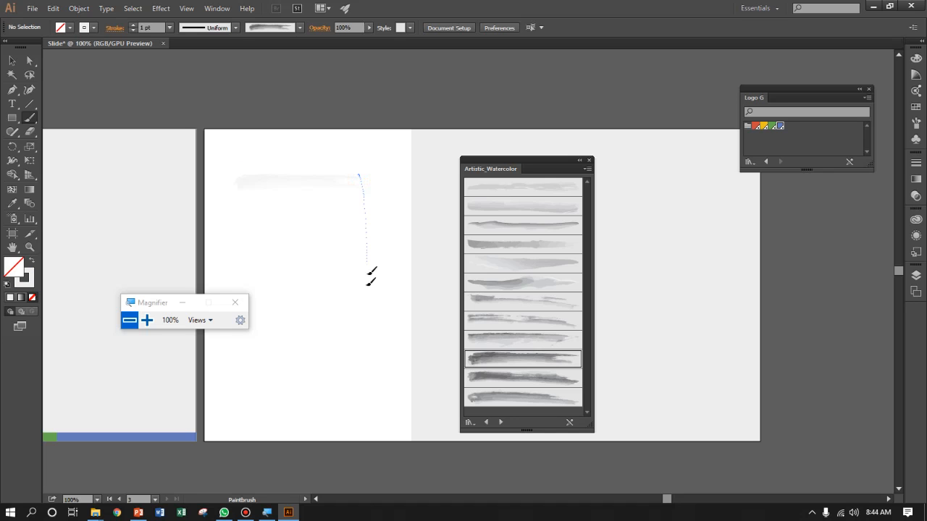
{"action": "left_click_drag", "start_coordinate": [360, 386], "coordinate": [361, 387]}
{"action": "key", "text": "ctrl+z"}
{"action": "left_click_drag", "start_coordinate": [374, 190], "coordinate": [375, 275]}
{"action": "left_click_drag", "start_coordinate": [378, 374], "coordinate": [377, 375]}
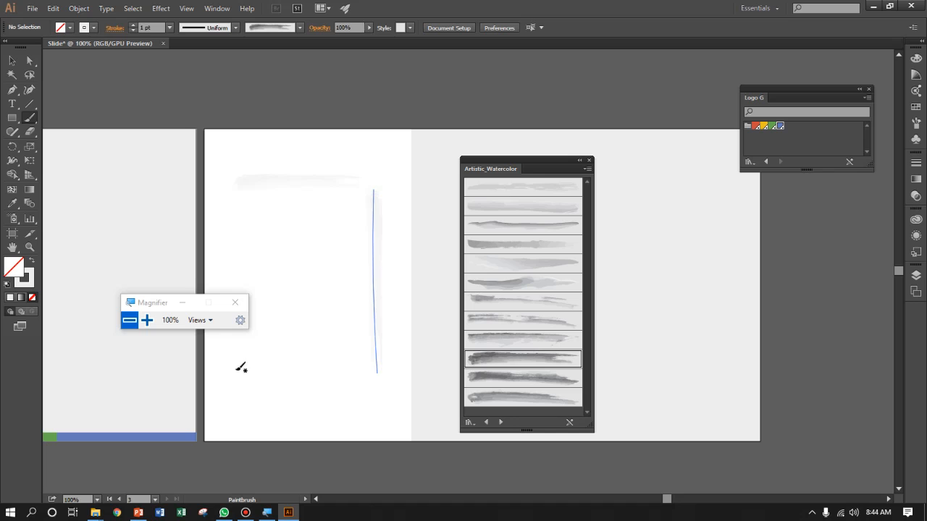
{"action": "left_click_drag", "start_coordinate": [236, 370], "coordinate": [377, 373]}
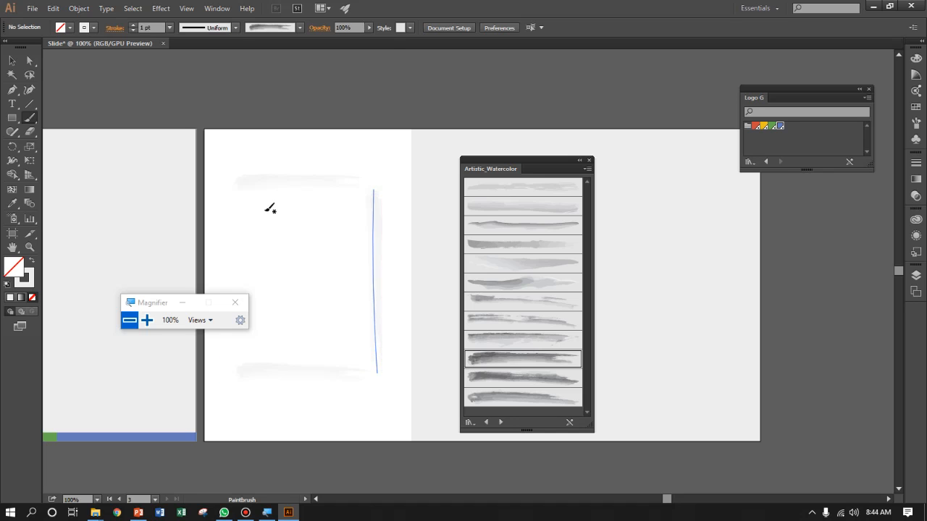
{"action": "left_click", "coordinate": [385, 239], "text": "ctrl"}
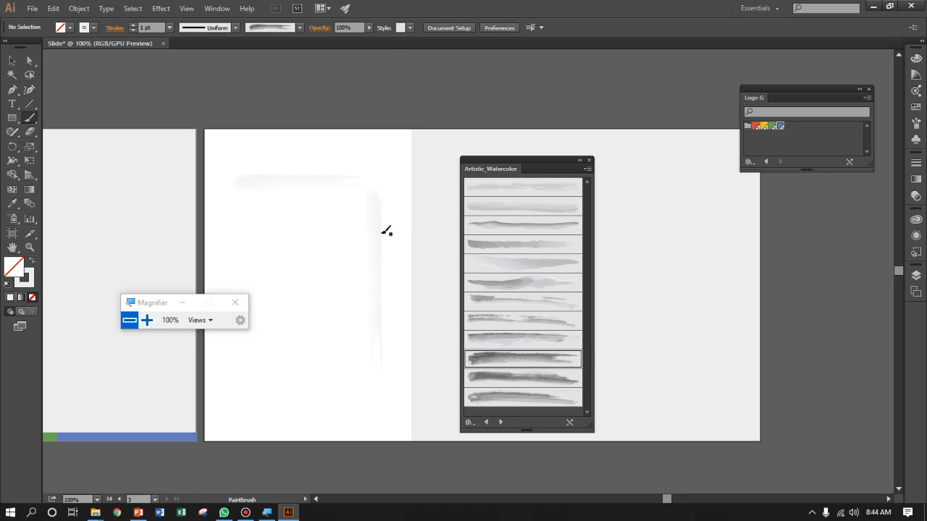
{"action": "left_click", "coordinate": [12, 60]}
{"action": "left_click", "coordinate": [381, 241]}
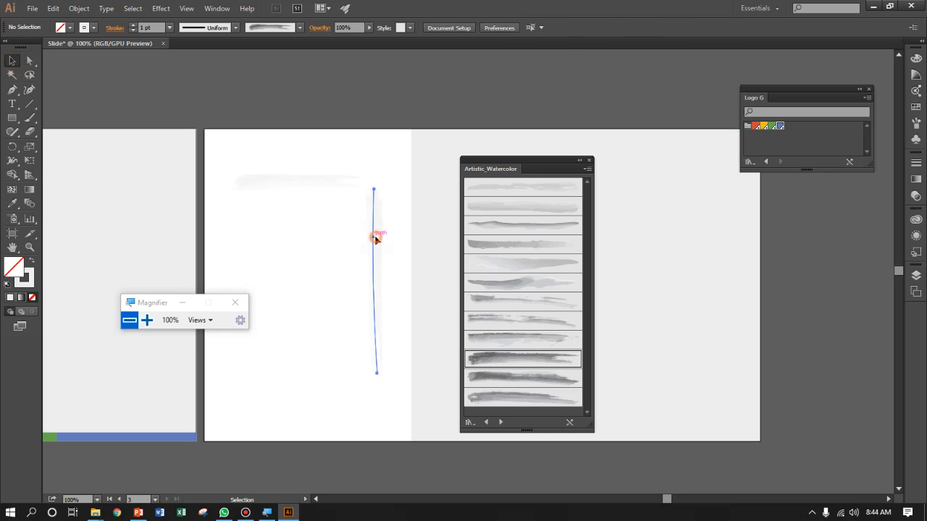
- Move the upper horizontal brush stroke slightly right and down, to about X 29.64 in and Y 1.45 in
{"action": "left_click", "coordinate": [354, 182]}
{"action": "left_click_drag", "start_coordinate": [293, 188], "coordinate": [309, 194]}
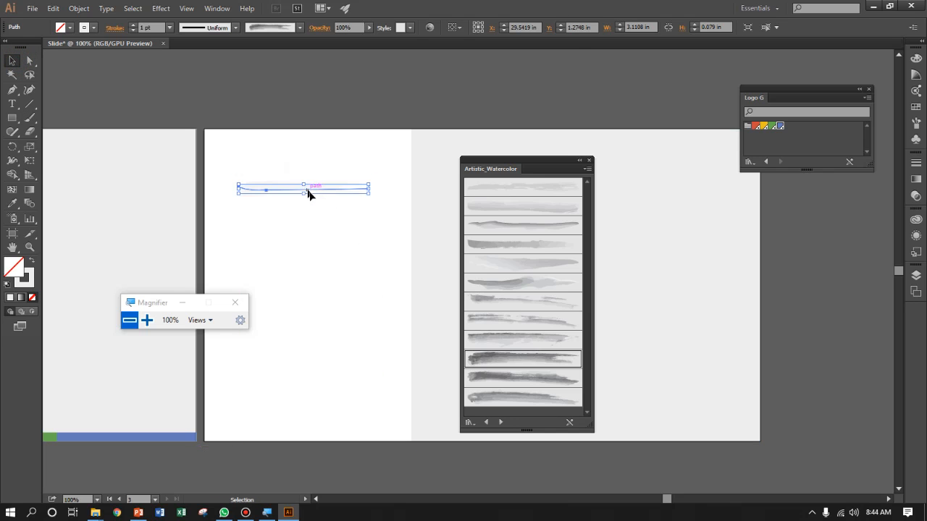
- Try the yellow Logo G swatch as the horizontal stroke's fill, and set the fill back to none
{"action": "left_click", "coordinate": [762, 126]}
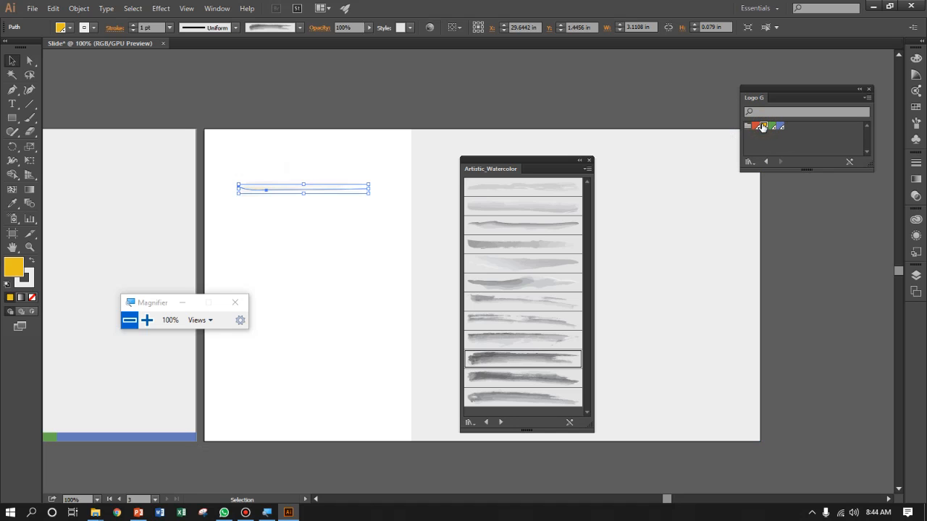
{"action": "left_click", "coordinate": [241, 90]}
{"action": "left_click_drag", "start_coordinate": [304, 100], "coordinate": [341, 102]}
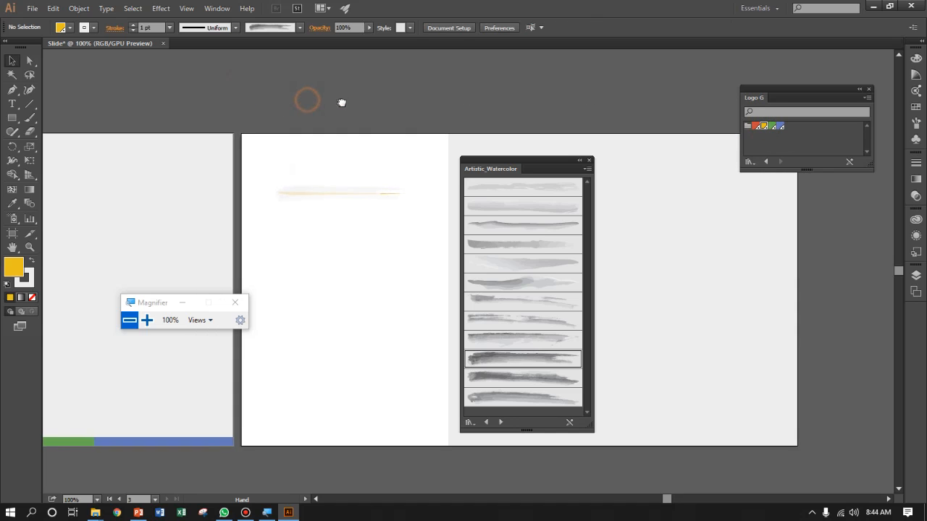
{"action": "left_click", "coordinate": [348, 191]}
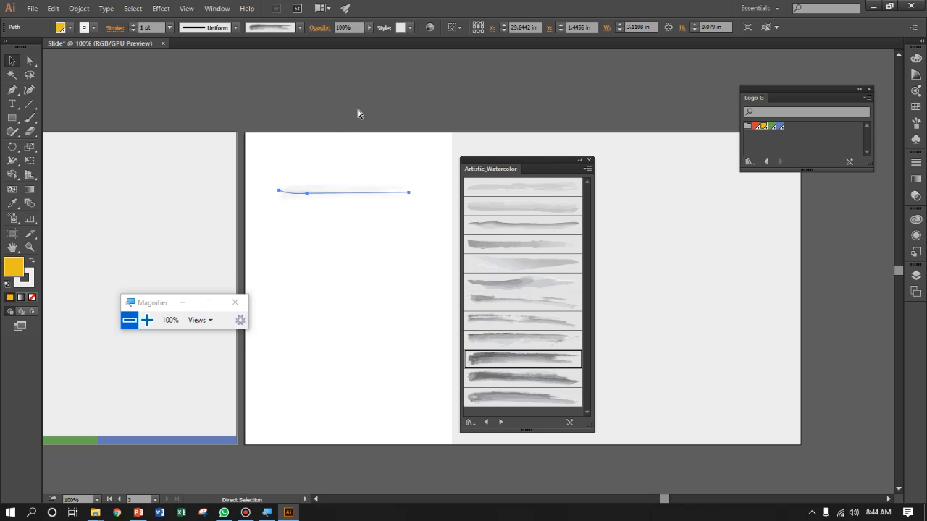
{"action": "key", "text": "slash"}
{"action": "left_click", "coordinate": [352, 83]}
- Apply the second-to-last Artistic_Watercolor brush to the upper horizontal stroke
{"action": "left_click", "coordinate": [352, 191]}
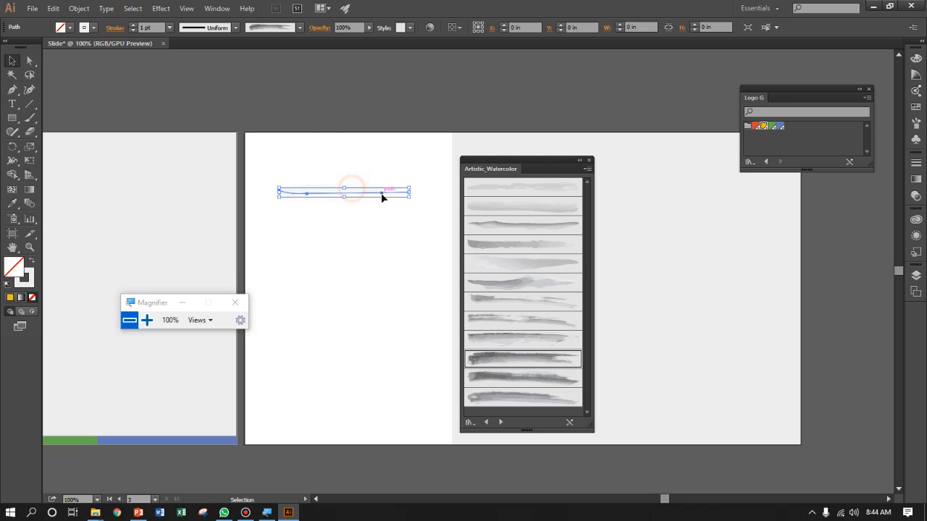
{"action": "left_click_drag", "start_coordinate": [371, 258], "coordinate": [358, 231]}
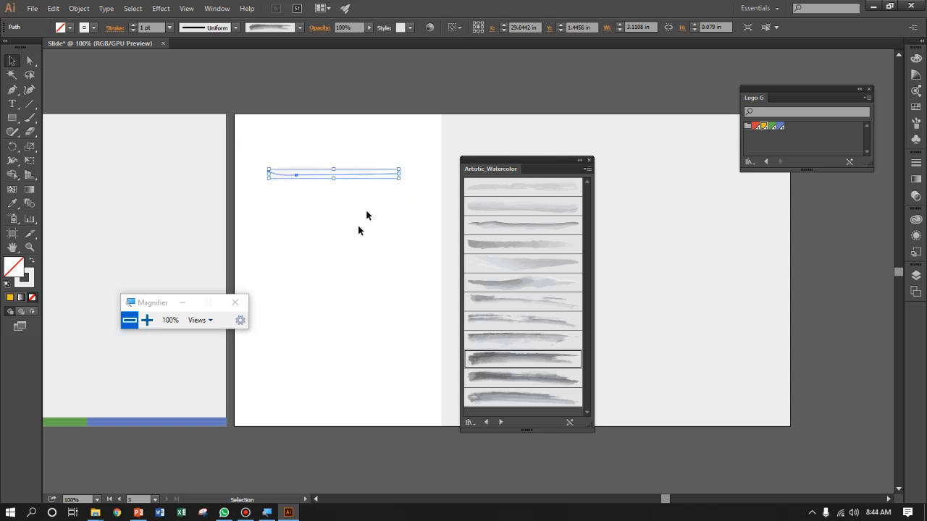
{"action": "left_click", "coordinate": [490, 383]}
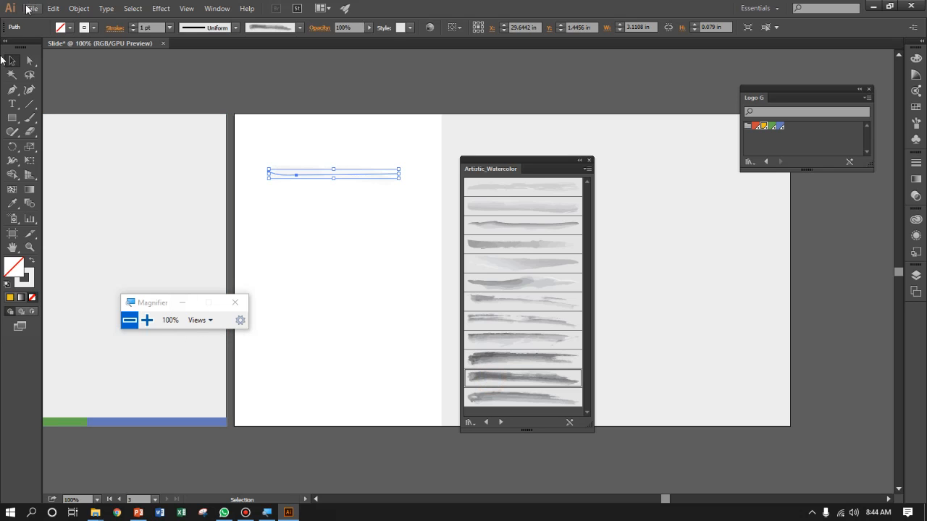
- Try a second horizontal watercolor stroke near the bottom of the white area, and delete it
{"action": "left_click", "coordinate": [30, 119]}
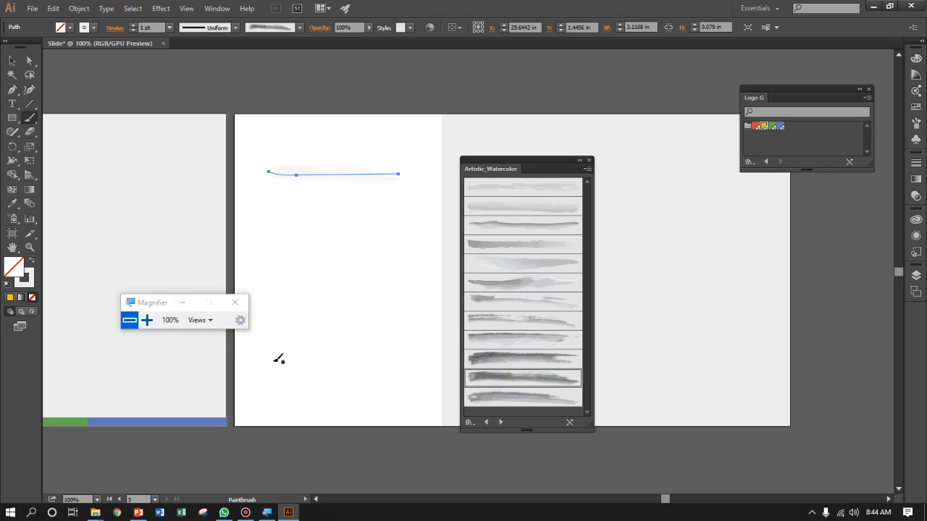
{"action": "left_click_drag", "start_coordinate": [270, 372], "coordinate": [300, 369]}
{"action": "left_click_drag", "start_coordinate": [409, 369], "coordinate": [410, 370]}
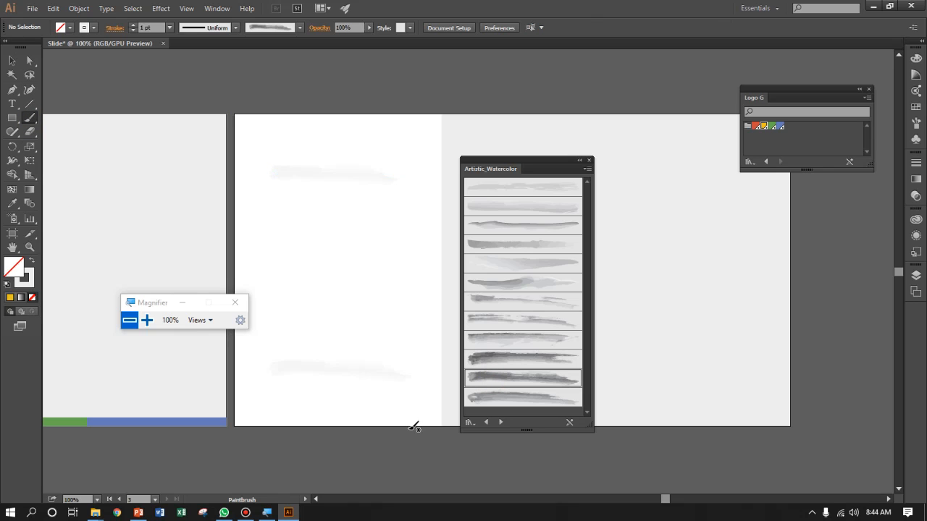
{"action": "left_click_drag", "start_coordinate": [407, 131], "coordinate": [383, 145]}
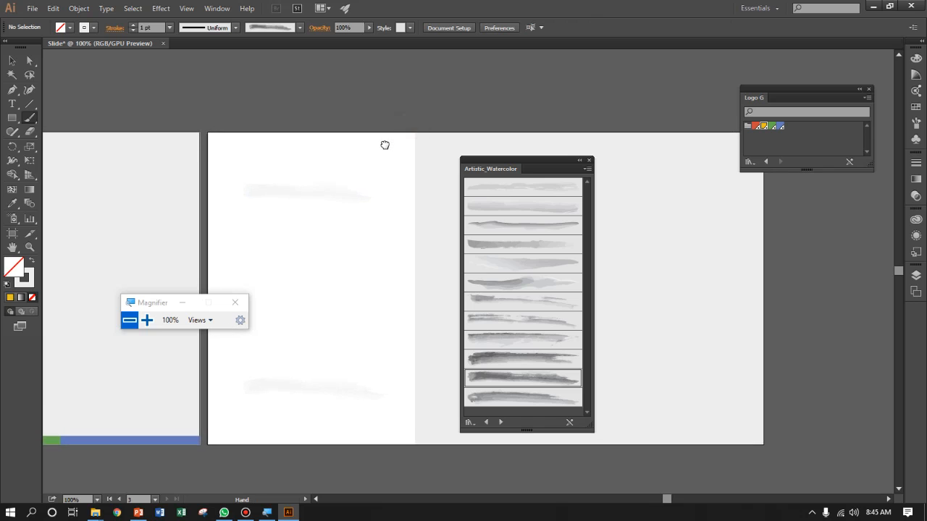
{"action": "left_click", "coordinate": [12, 61]}
{"action": "left_click", "coordinate": [357, 399]}
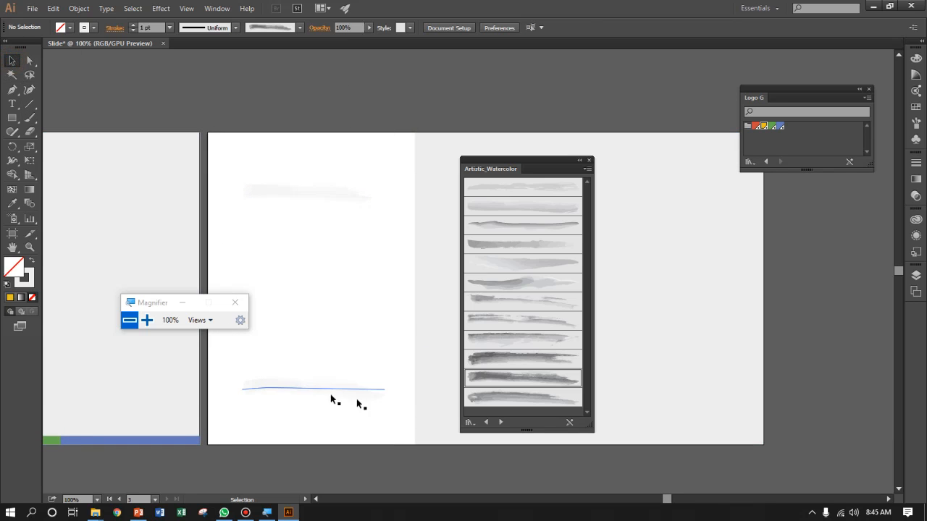
{"action": "left_click", "coordinate": [328, 394]}
{"action": "key", "text": "Delete"}
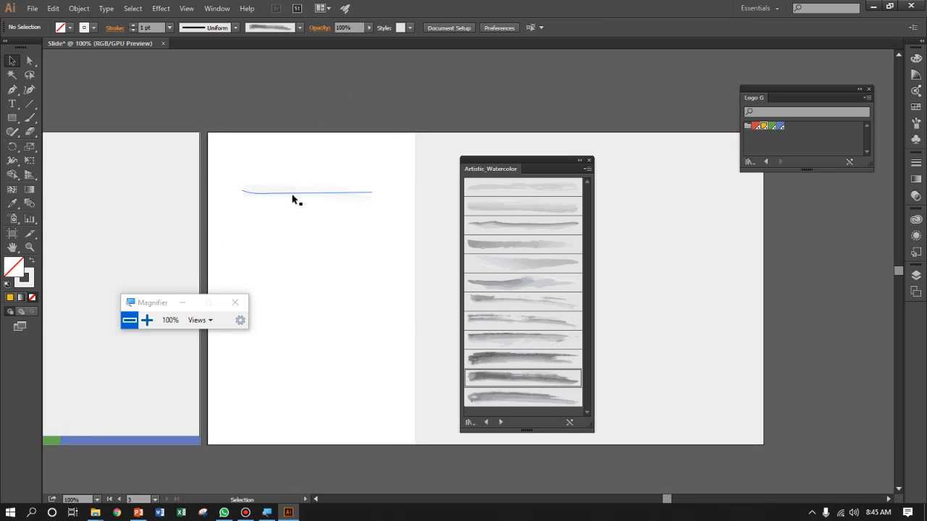
- Move the remaining brush stroke straight down to the lower part of the white area, at about Y 5.93 in
{"action": "left_click", "coordinate": [293, 194]}
{"action": "left_click_drag", "start_coordinate": [331, 195], "coordinate": [330, 382]}
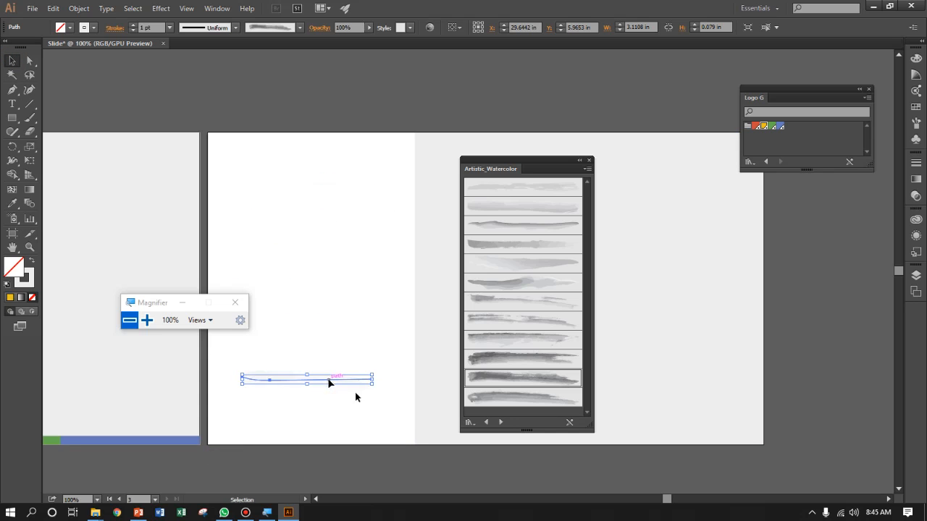
{"action": "left_click_drag", "start_coordinate": [347, 253], "coordinate": [352, 161]}
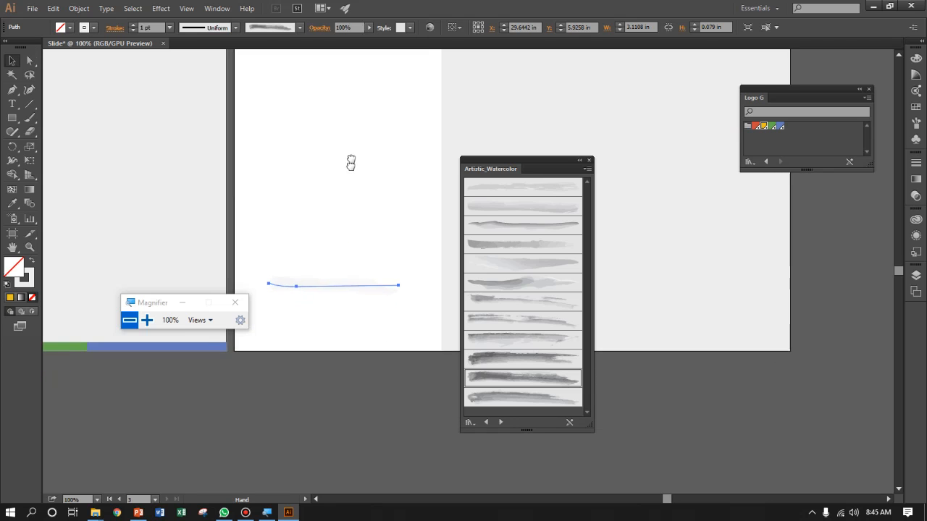
{"action": "left_click", "coordinate": [147, 320]}
{"action": "left_click_drag", "start_coordinate": [573, 350], "coordinate": [507, 339]}
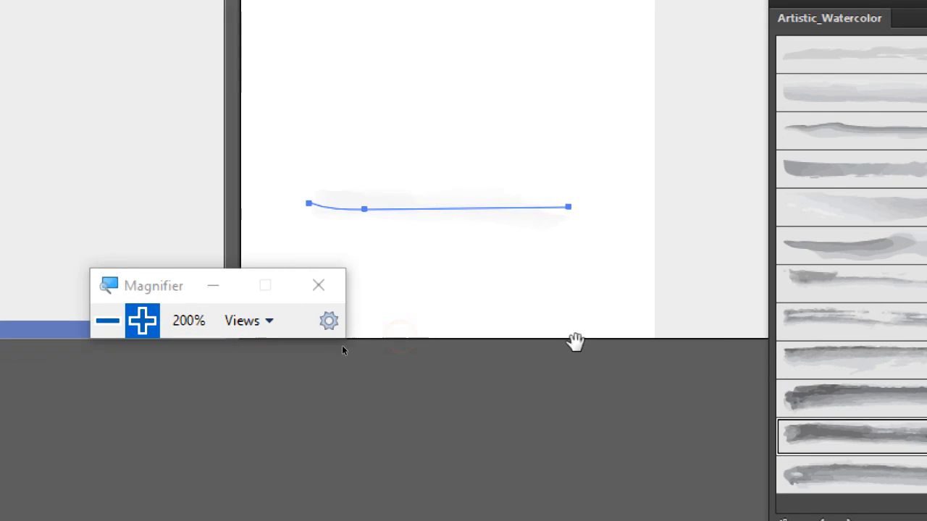
- Set the stroke color of the horizontal watercolor stroke in the white area to a yellow document swatch
{"action": "left_click", "coordinate": [419, 415]}
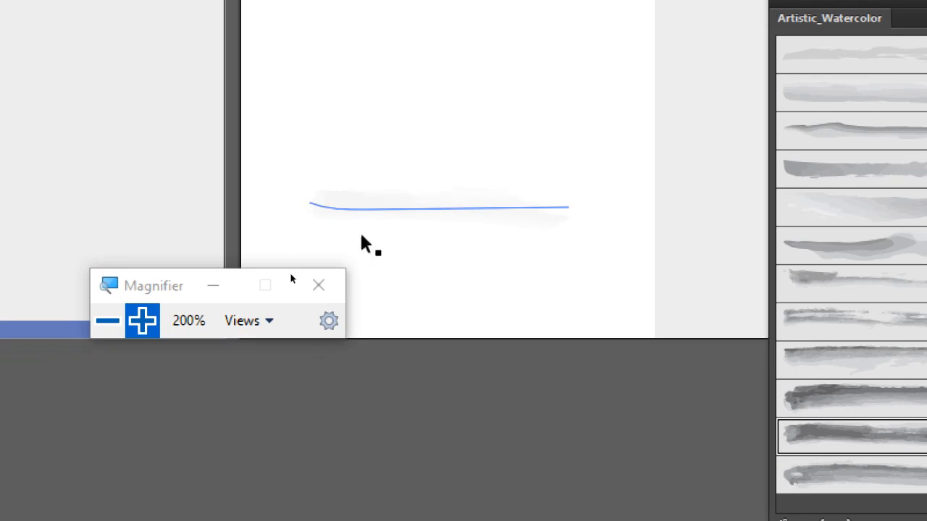
{"action": "left_click", "coordinate": [489, 205]}
{"action": "mouse_move", "coordinate": [465, 275]}
{"action": "left_mouse_down"}
{"action": "mouse_move", "coordinate": [457, 282]}
{"action": "mouse_move", "coordinate": [469, 250]}
{"action": "mouse_move", "coordinate": [411, 251]}
{"action": "left_mouse_up"}
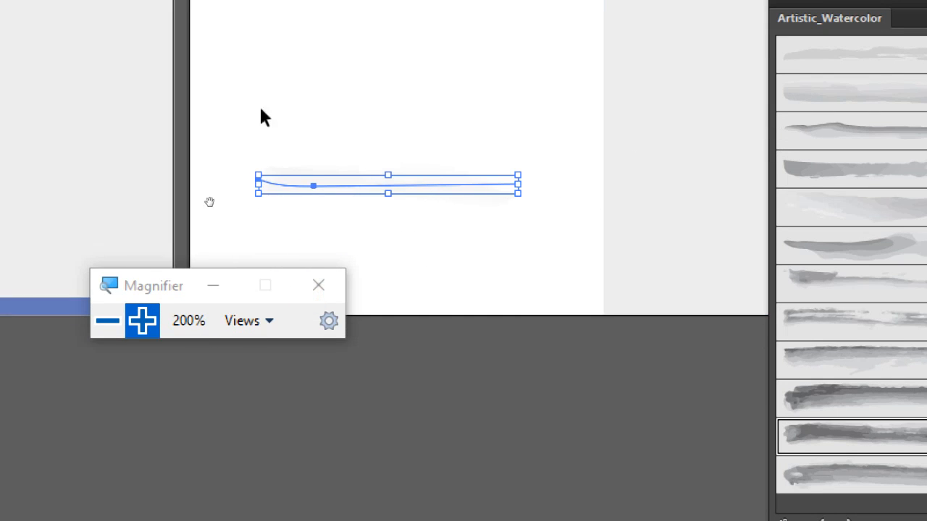
{"action": "left_click_drag", "start_coordinate": [279, 71], "coordinate": [262, 109]}
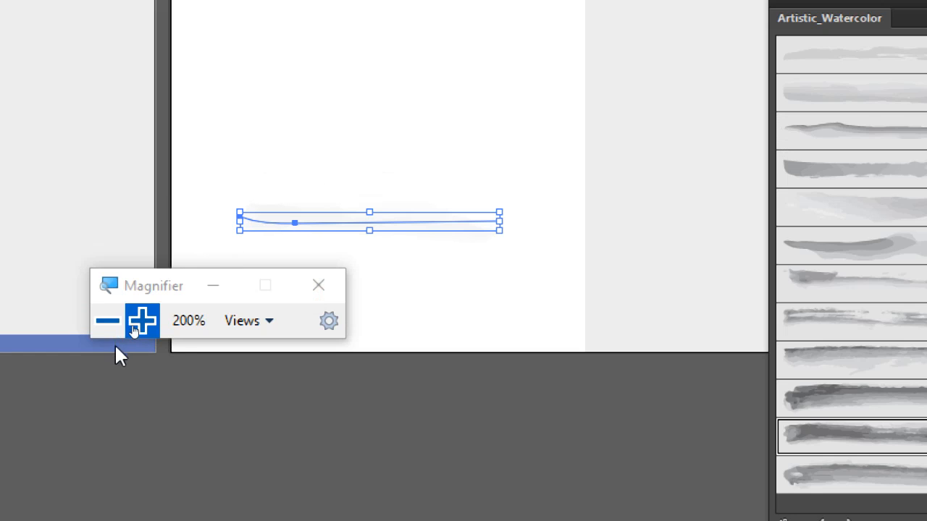
{"action": "left_click", "coordinate": [106, 324]}
{"action": "left_click_drag", "start_coordinate": [202, 197], "coordinate": [262, 239]}
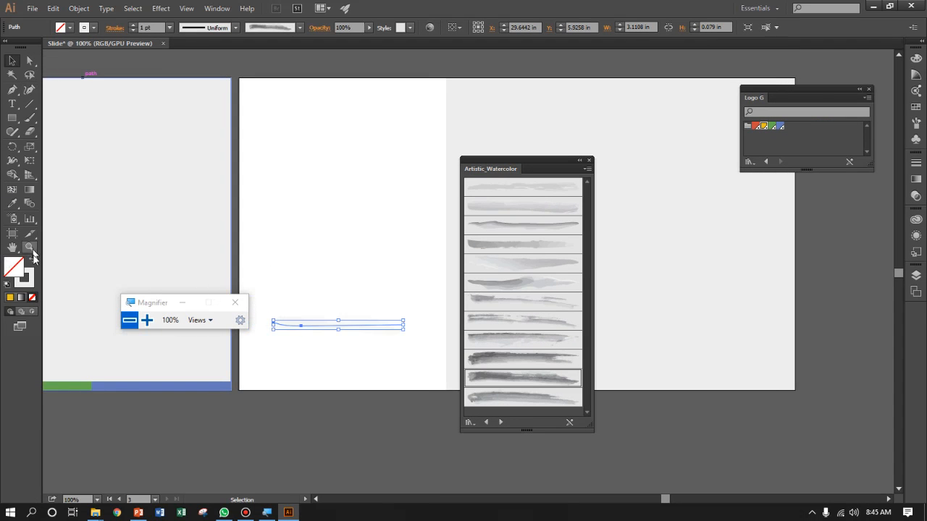
{"action": "left_click", "coordinate": [92, 29]}
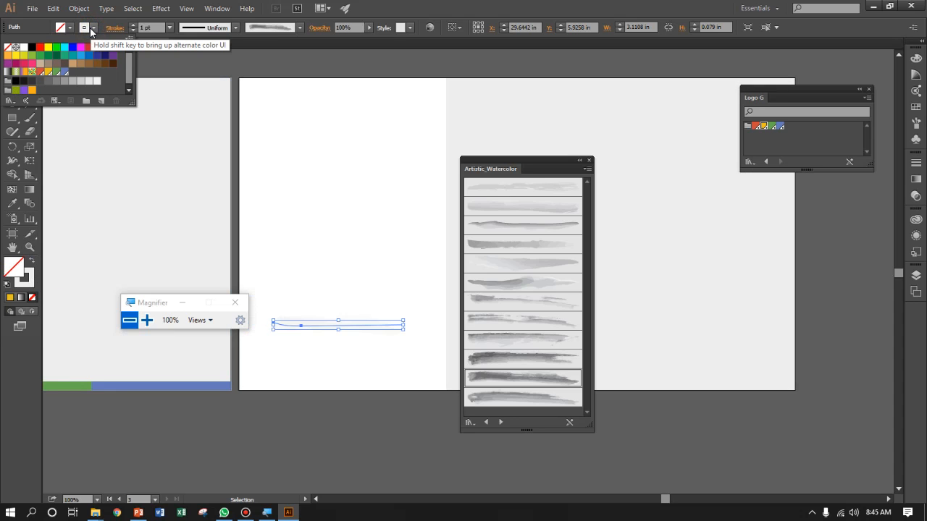
{"action": "left_click", "coordinate": [16, 57]}
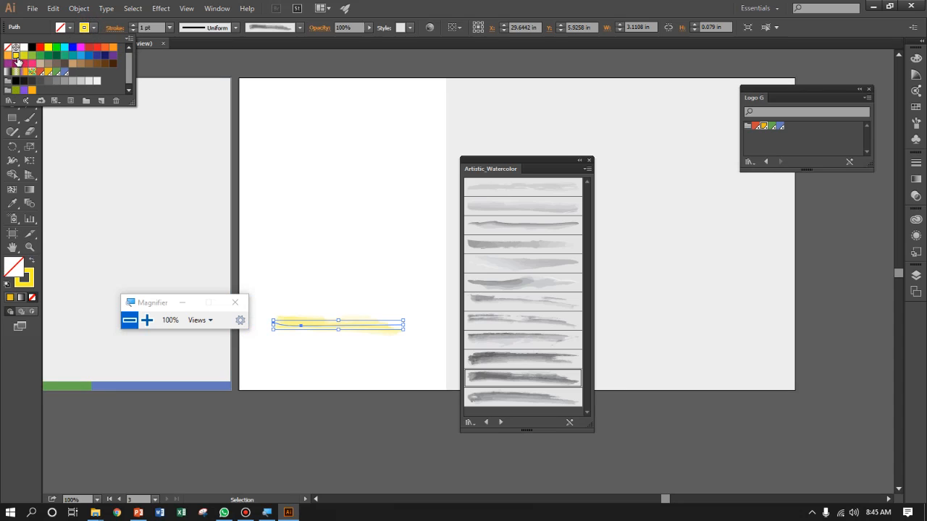
{"action": "left_click", "coordinate": [336, 432]}
{"action": "left_click", "coordinate": [333, 438]}
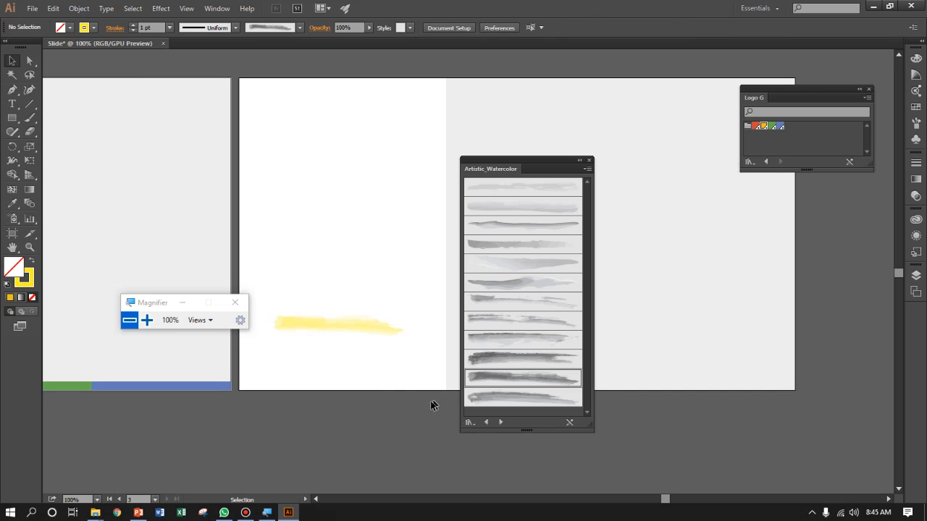
{"action": "left_click", "coordinate": [368, 325]}
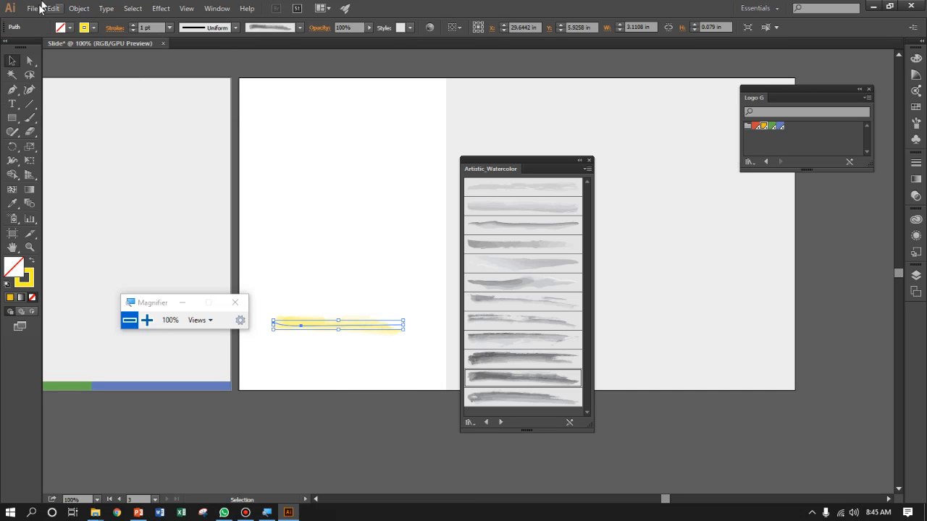
- Duplicate the yellow watercolor stroke straight below the original, at about Y 6.83 in
{"action": "left_click", "coordinate": [93, 28]}
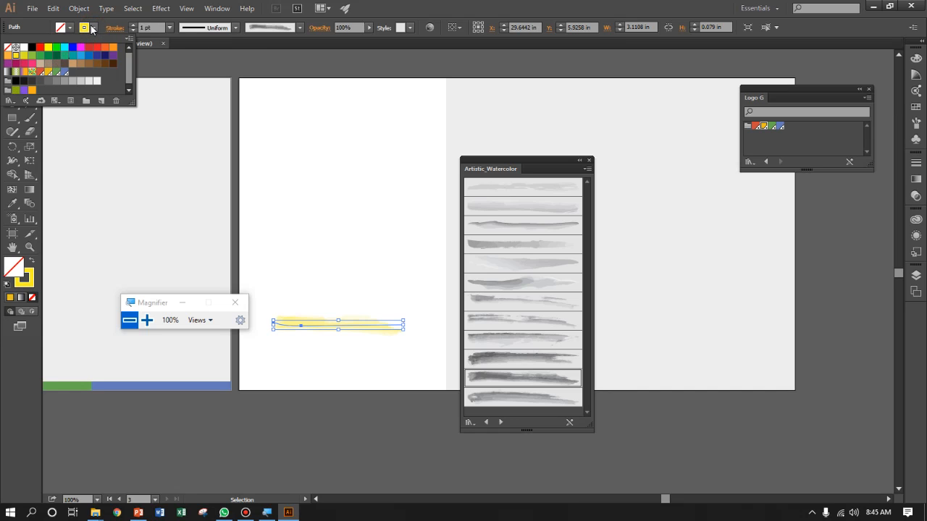
{"action": "left_click", "coordinate": [94, 28]}
{"action": "key", "text": "a"}
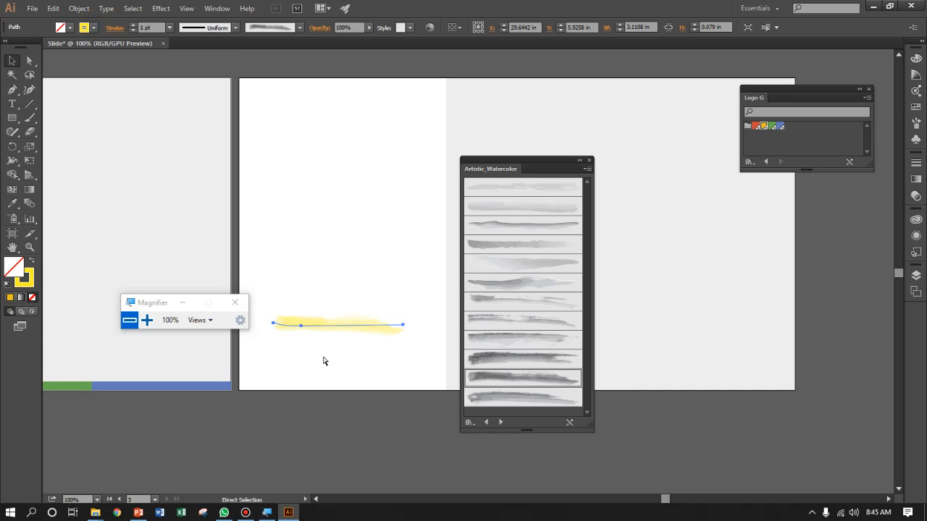
{"action": "key", "text": "ctrl+plus"}
{"action": "key", "text": "ctrl+plus"}
{"action": "left_click_drag", "start_coordinate": [331, 309], "coordinate": [444, 147]}
{"action": "key", "text": "a"}
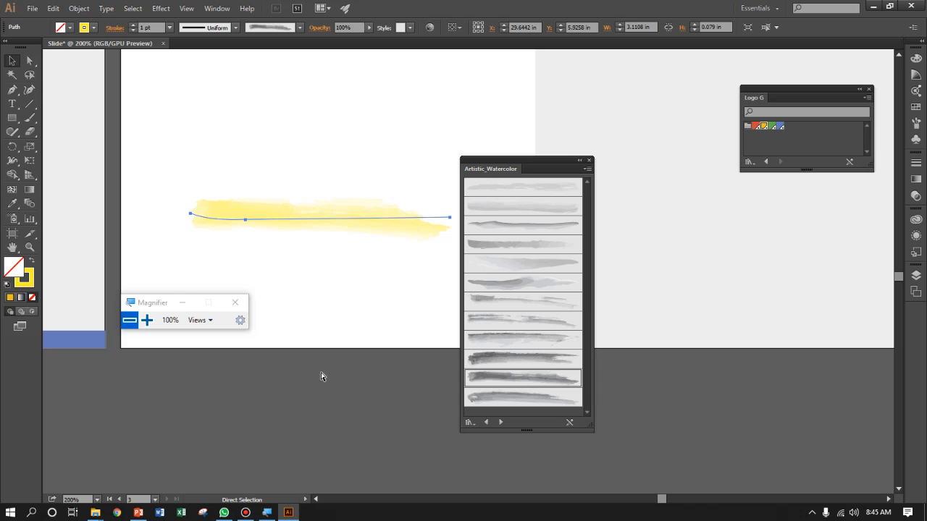
{"action": "left_click_drag", "start_coordinate": [344, 273], "coordinate": [314, 220]}
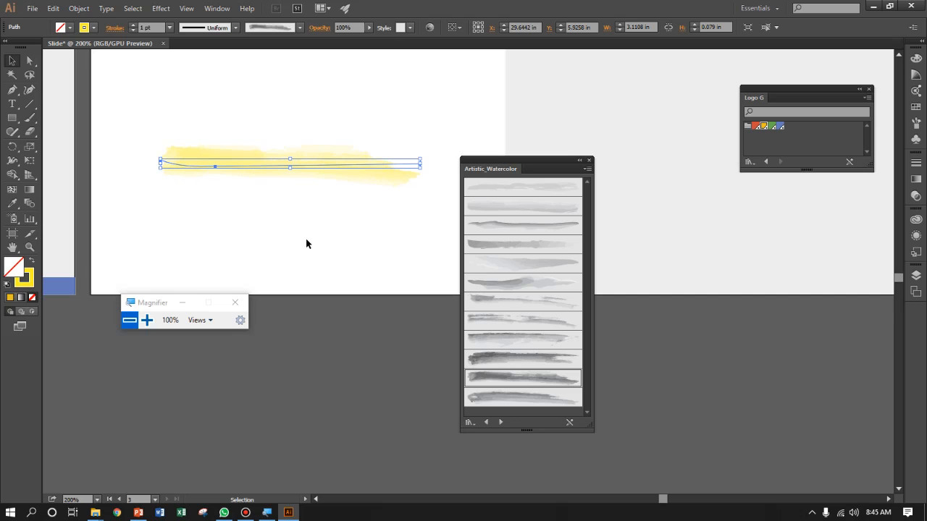
{"action": "left_click_drag", "start_coordinate": [314, 168], "coordinate": [315, 246]}
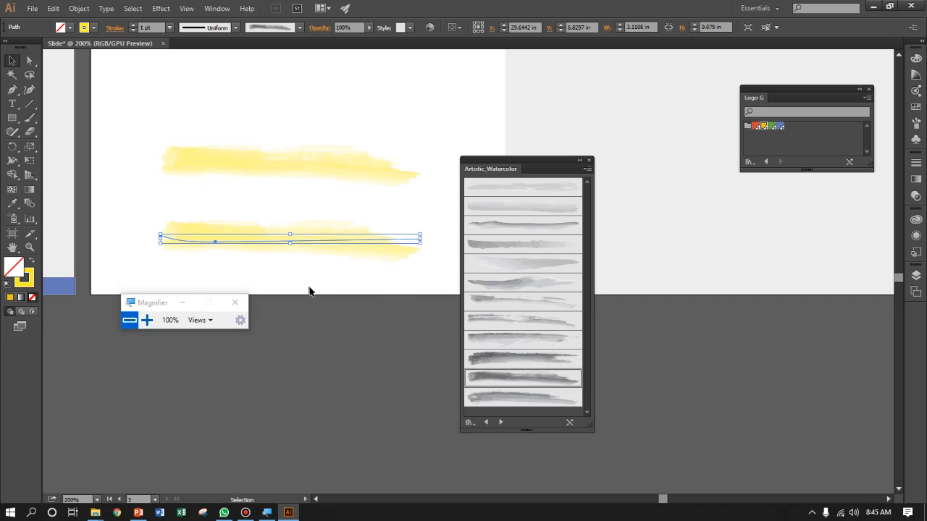
{"action": "left_click", "coordinate": [314, 286]}
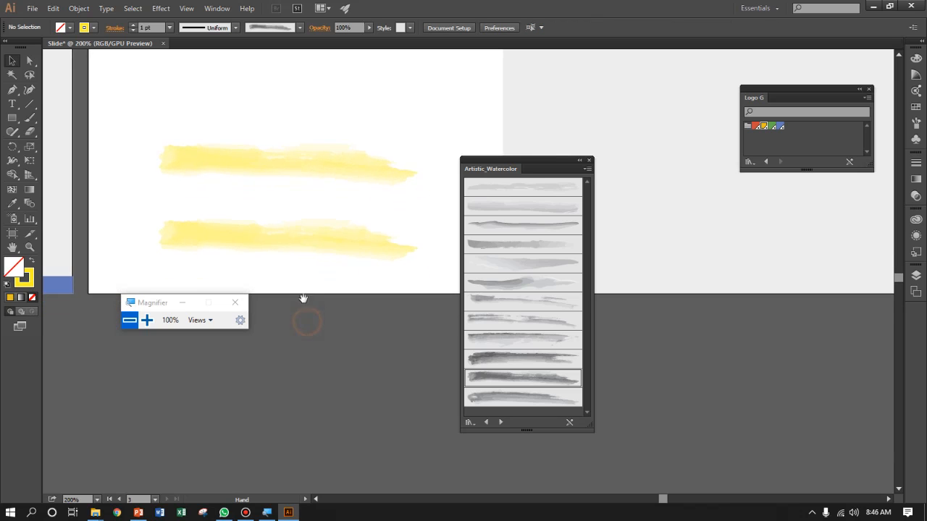
- Convert the lower yellow watercolor stroke into filled shapes with Outline Stroke, and compare its paths with the upper one
{"action": "left_click", "coordinate": [306, 241]}
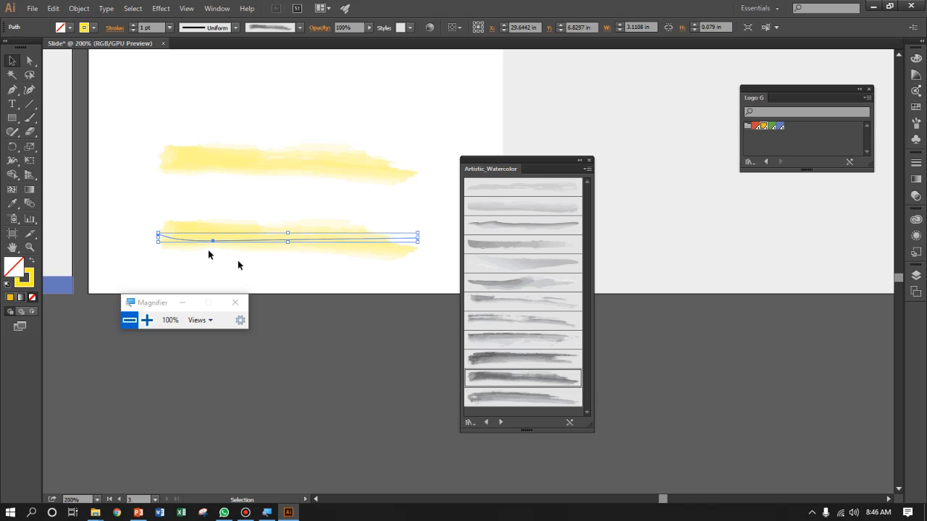
{"action": "left_click", "coordinate": [265, 161]}
{"action": "left_click", "coordinate": [268, 244]}
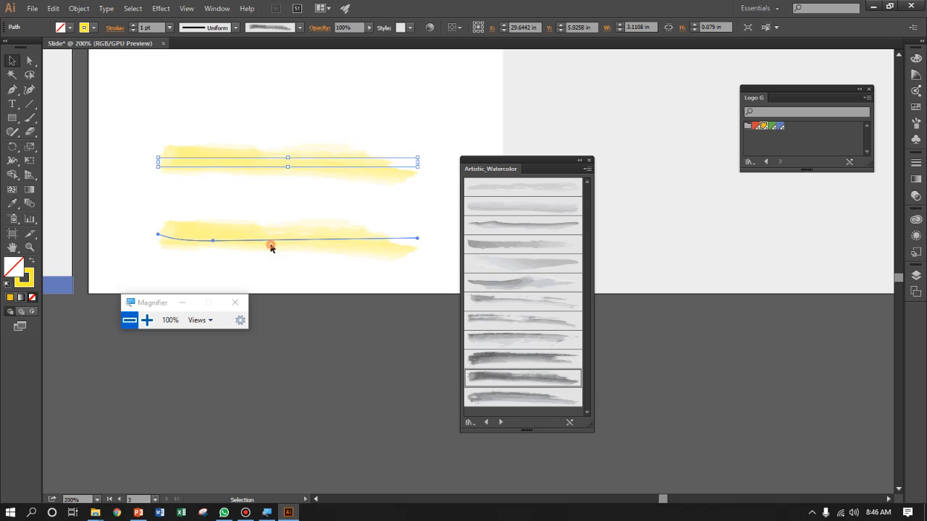
{"action": "left_click", "coordinate": [79, 10]}
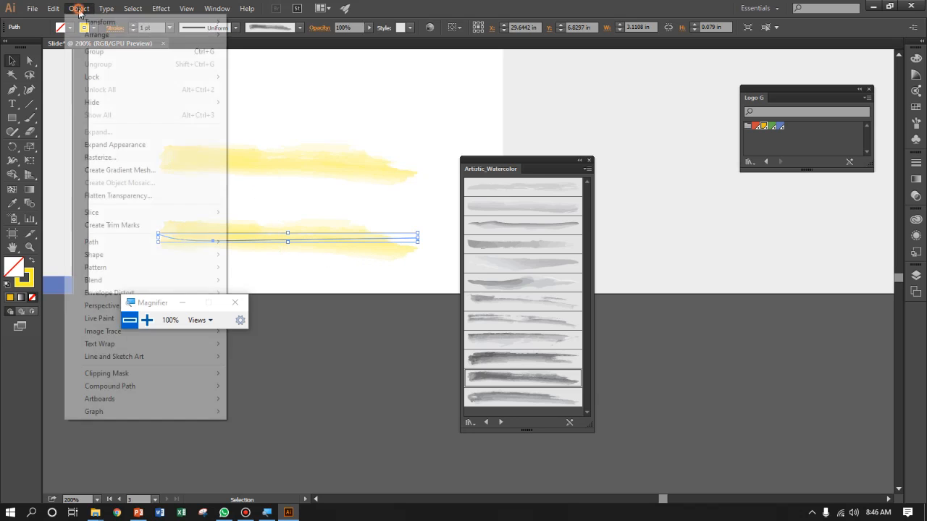
{"action": "mouse_move", "coordinate": [118, 244]}
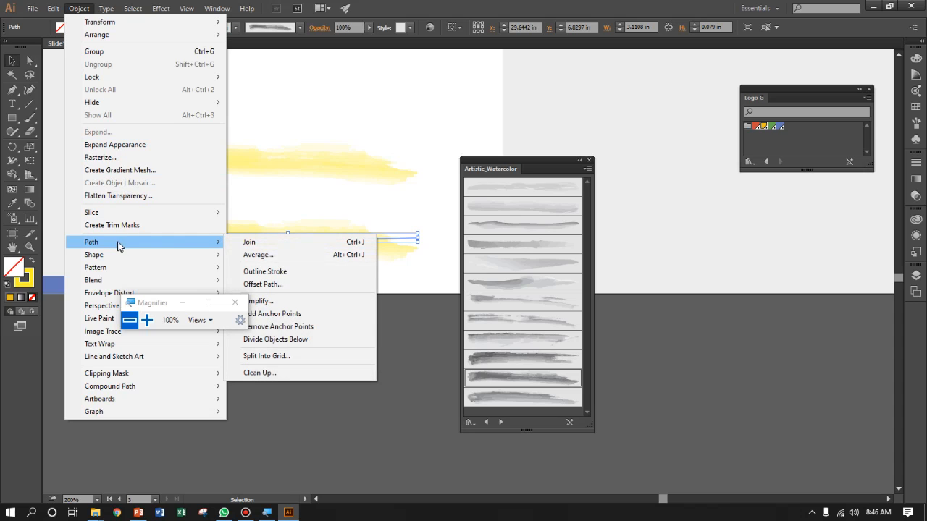
{"action": "left_click", "coordinate": [291, 274]}
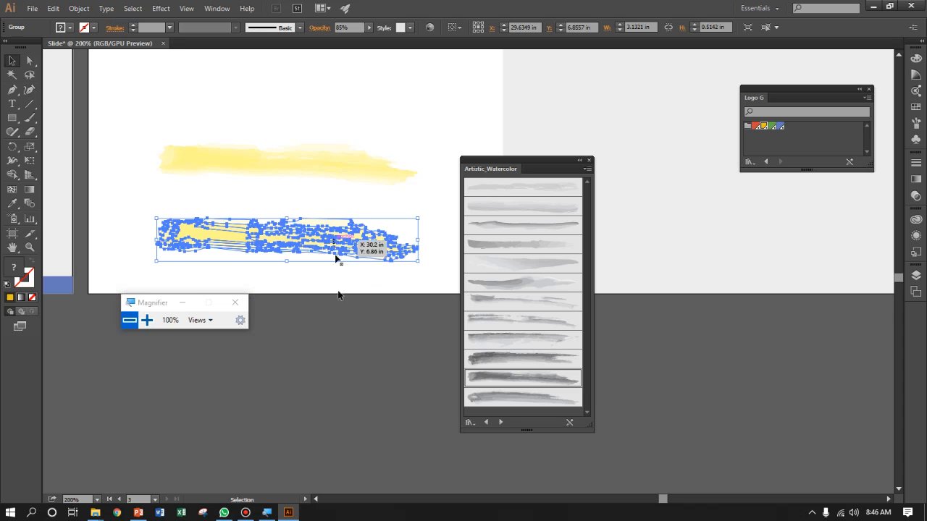
{"action": "left_click", "coordinate": [341, 316]}
{"action": "left_click_drag", "start_coordinate": [368, 319], "coordinate": [284, 155]}
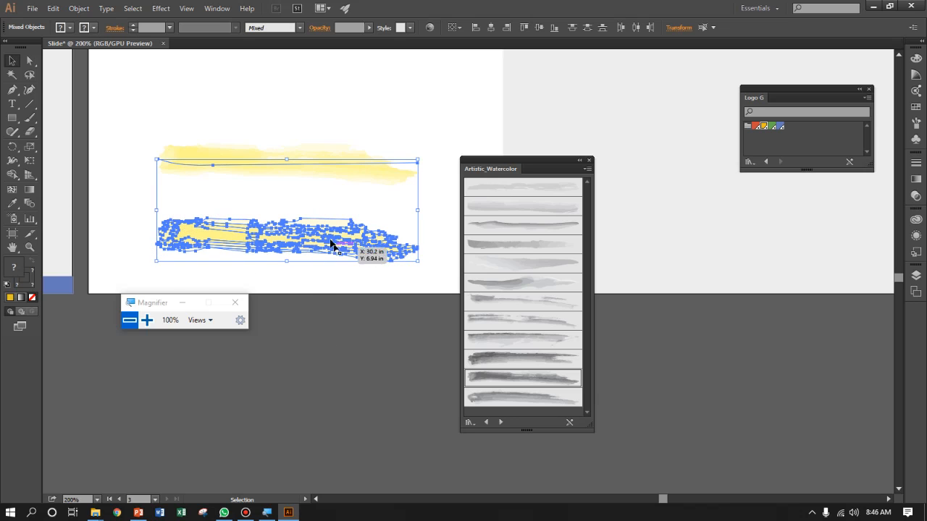
{"action": "left_click", "coordinate": [355, 324]}
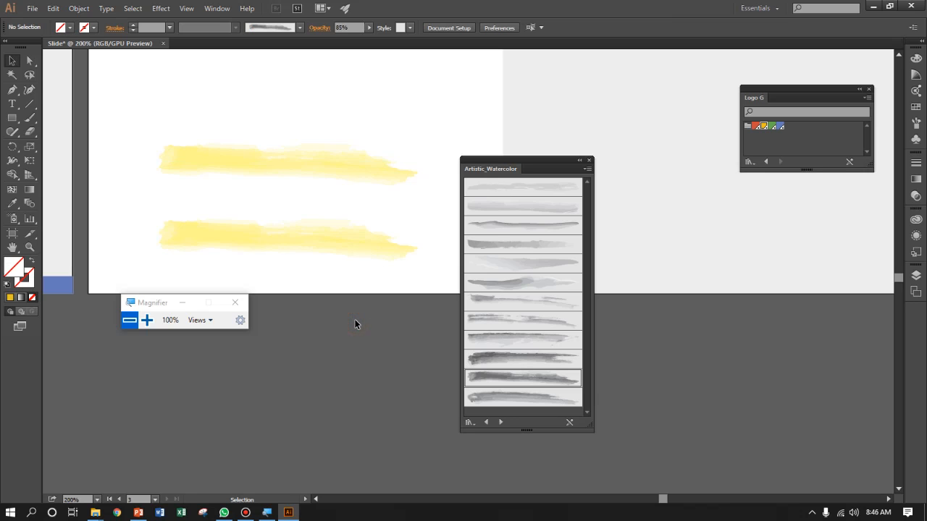
- Delete the upper original stroke and move the outlined copy straight up to about Y 6.15 in
{"action": "left_click", "coordinate": [309, 167]}
{"action": "key", "text": "Delete"}
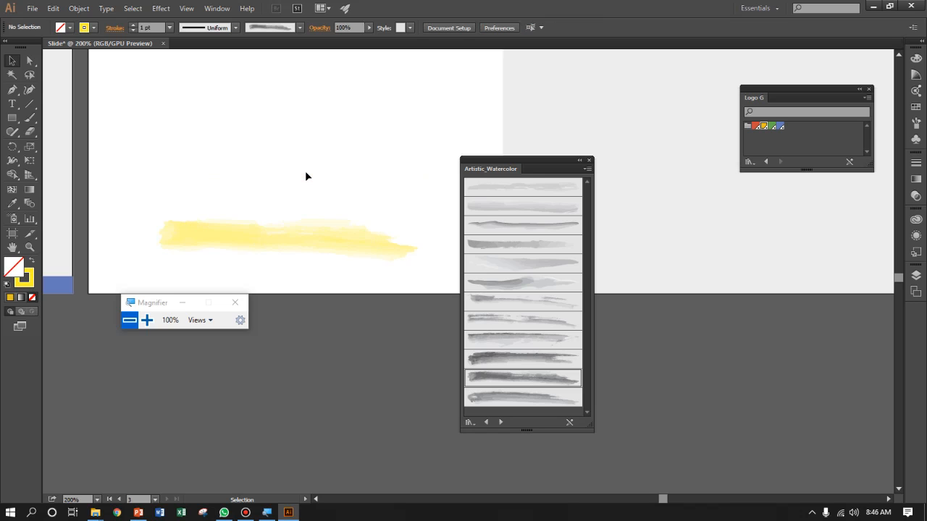
{"action": "left_click_drag", "start_coordinate": [294, 172], "coordinate": [294, 251]}
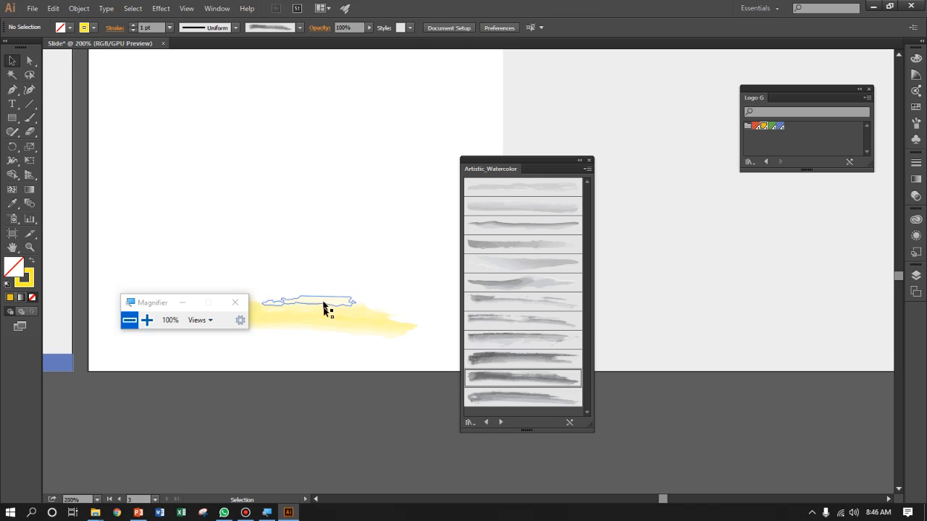
{"action": "left_click", "coordinate": [318, 299]}
{"action": "left_click_drag", "start_coordinate": [318, 299], "coordinate": [321, 255]}
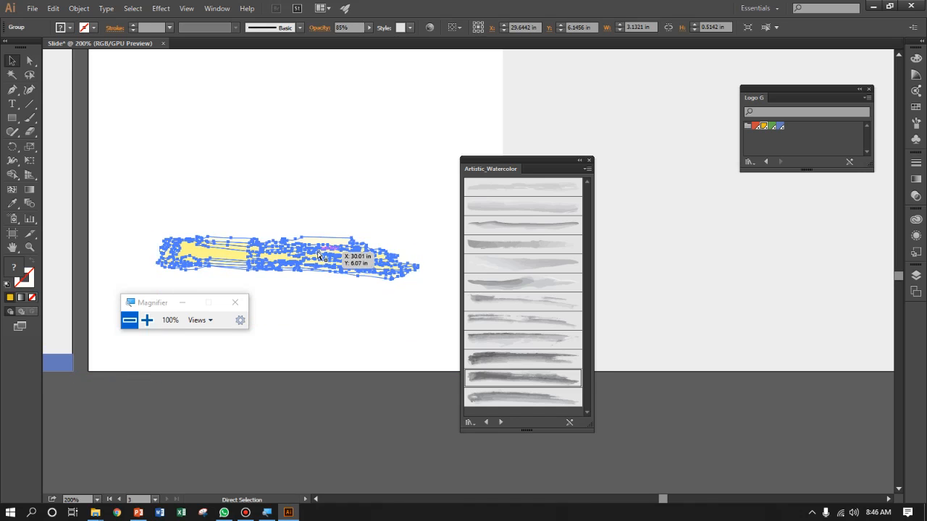
{"action": "key", "text": "ctrl+minus"}
{"action": "key", "text": "ctrl+minus"}
{"action": "key", "text": "ctrl+minus"}
{"action": "key", "text": "ctrl+plus"}
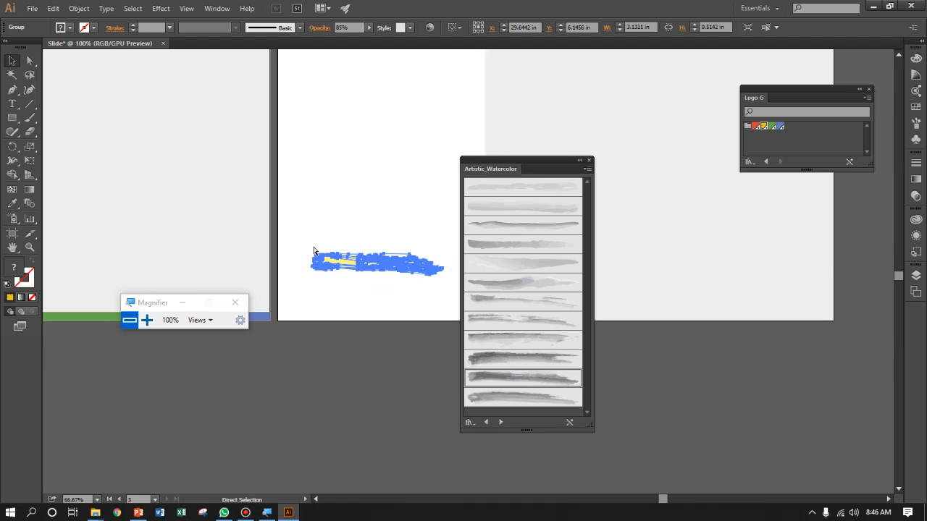
{"action": "key", "text": "ctrl+plus"}
{"action": "left_click_drag", "start_coordinate": [350, 144], "coordinate": [326, 140]}
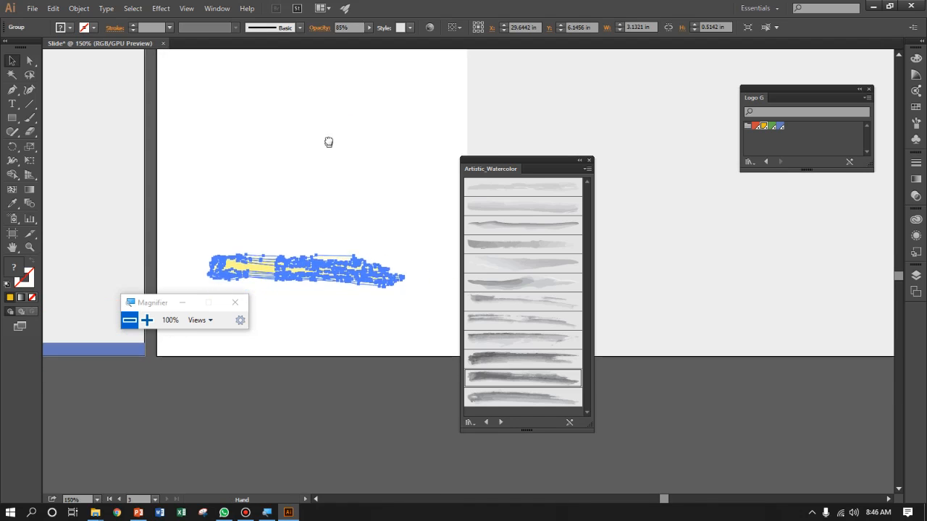
{"action": "left_click_drag", "start_coordinate": [153, 302], "coordinate": [154, 389]}
{"action": "left_click", "coordinate": [283, 377]}
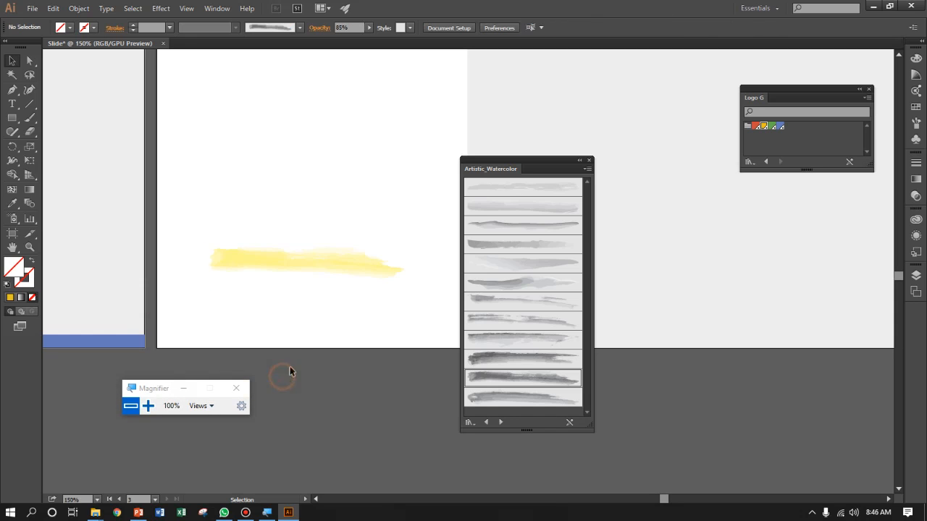
- Try the green and then the yellow Kuning swatch from Logo G as the outlined stroke's fill, and undo both fills
{"action": "left_click", "coordinate": [347, 267]}
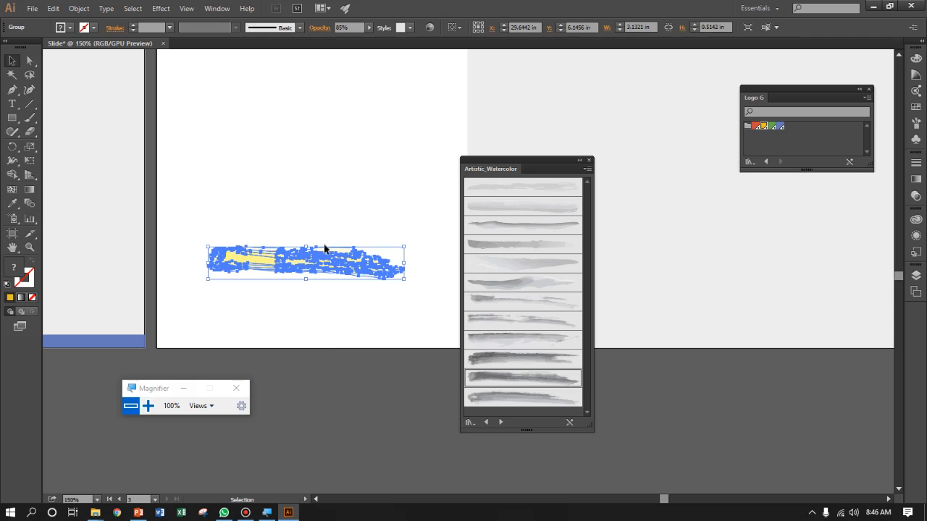
{"action": "left_click", "coordinate": [70, 28]}
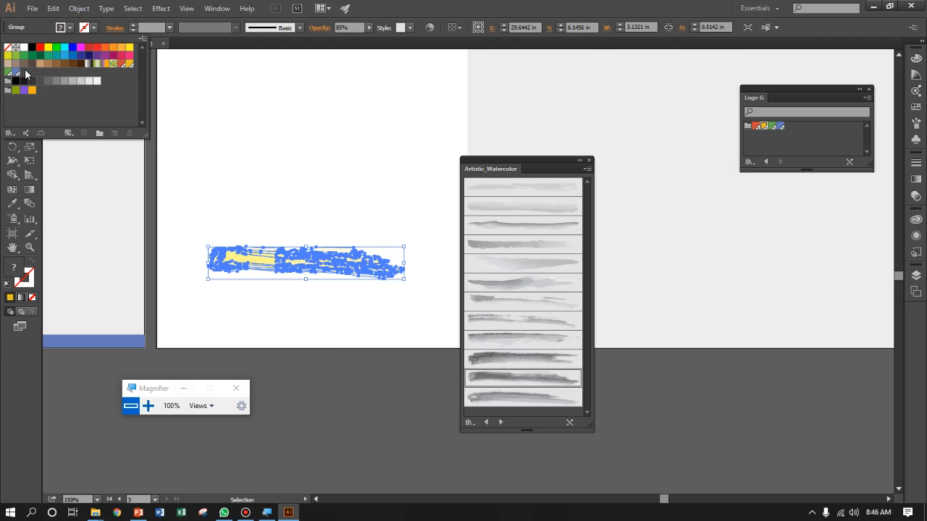
{"action": "left_click", "coordinate": [70, 29]}
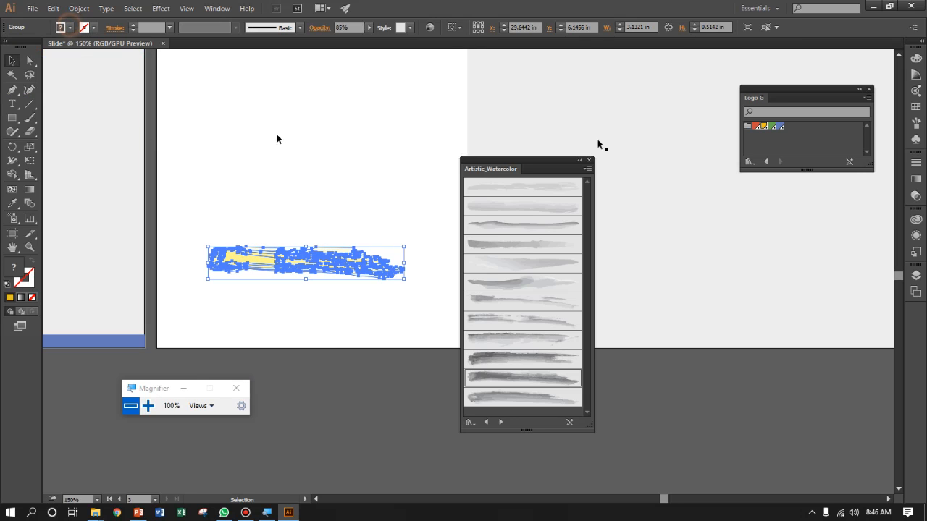
{"action": "left_click", "coordinate": [770, 127]}
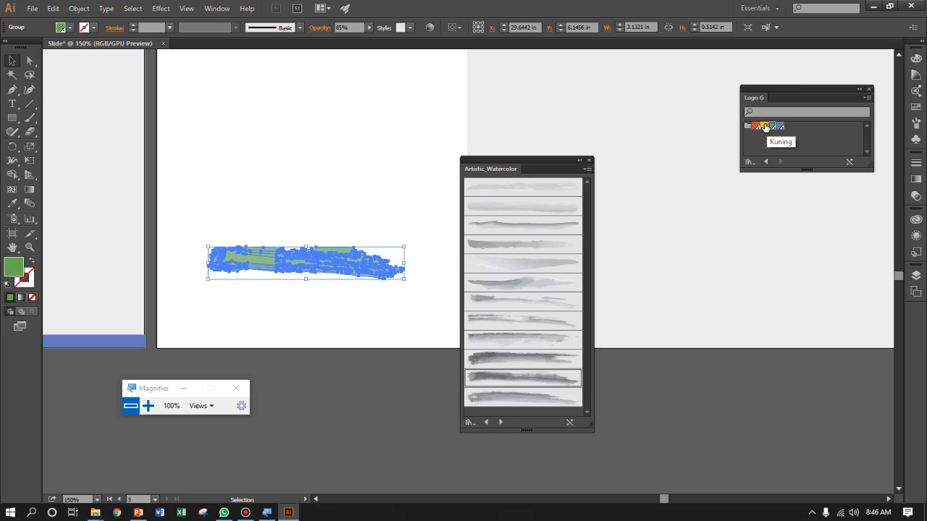
{"action": "left_click", "coordinate": [762, 126]}
{"action": "left_click", "coordinate": [393, 378]}
{"action": "left_click_drag", "start_coordinate": [347, 379], "coordinate": [348, 409]}
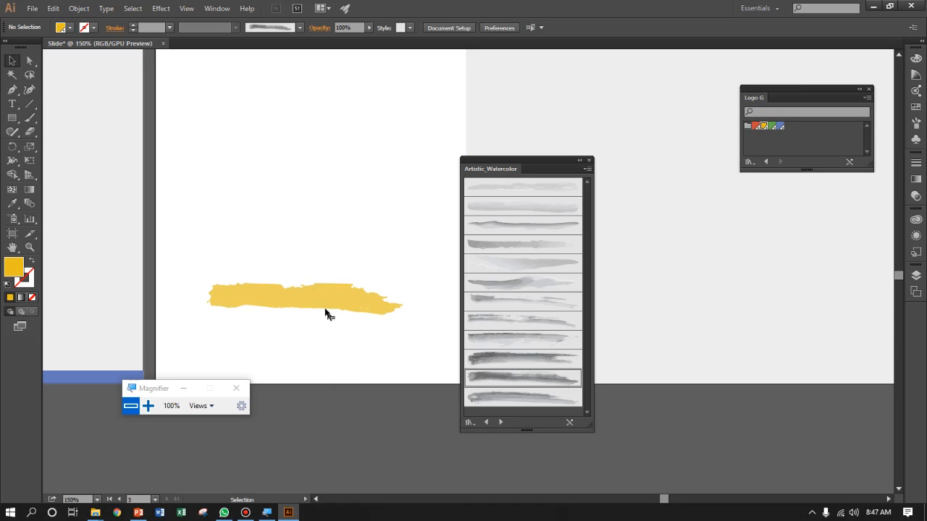
{"action": "mouse_move", "coordinate": [401, 199]}
{"action": "left_mouse_down"}
{"action": "mouse_move", "coordinate": [404, 278]}
{"action": "mouse_move", "coordinate": [410, 202]}
{"action": "left_mouse_up"}
{"action": "mouse_move", "coordinate": [323, 291]}
{"action": "left_mouse_down"}
{"action": "mouse_move", "coordinate": [317, 306]}
{"action": "mouse_move", "coordinate": [331, 294]}
{"action": "left_mouse_up"}
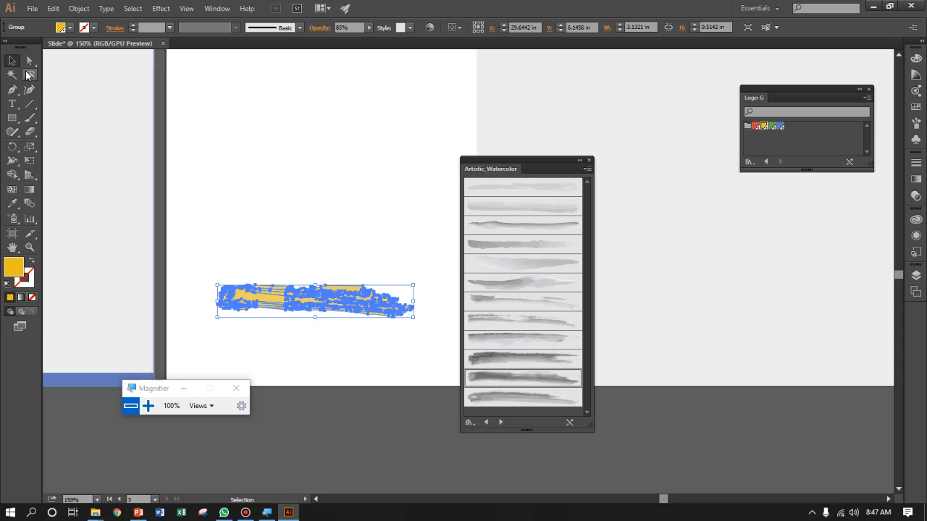
{"action": "key", "text": "ctrl+z"}
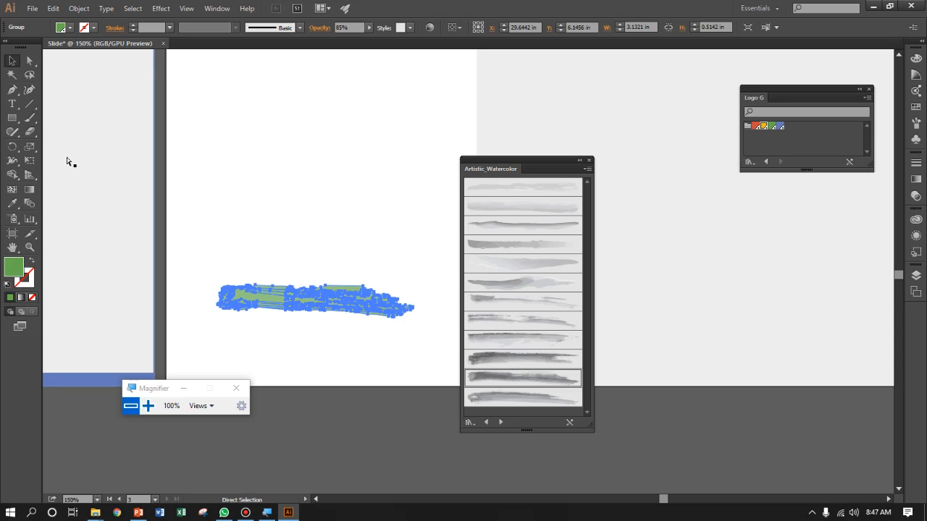
{"action": "key", "text": "ctrl+z"}
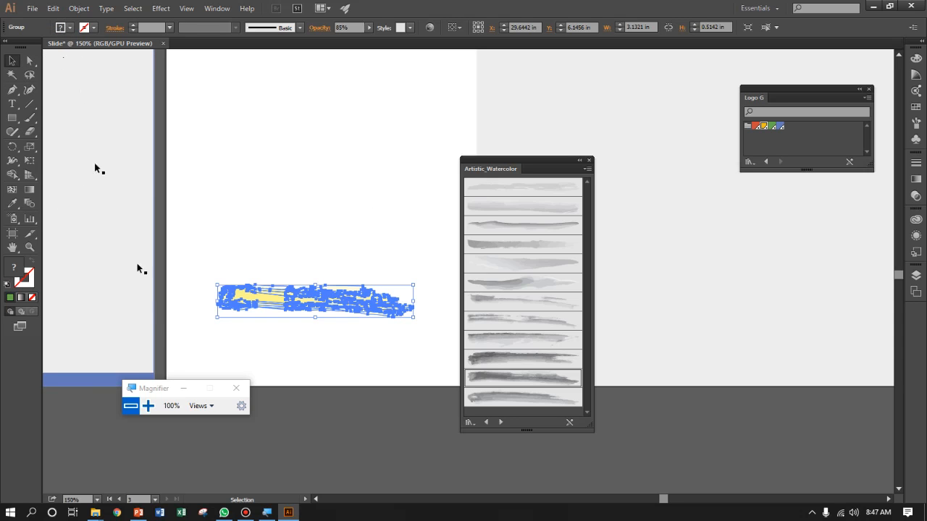
- Examine the outlined yellow watercolor stroke up close, both selected and deselected
{"action": "left_click", "coordinate": [148, 405]}
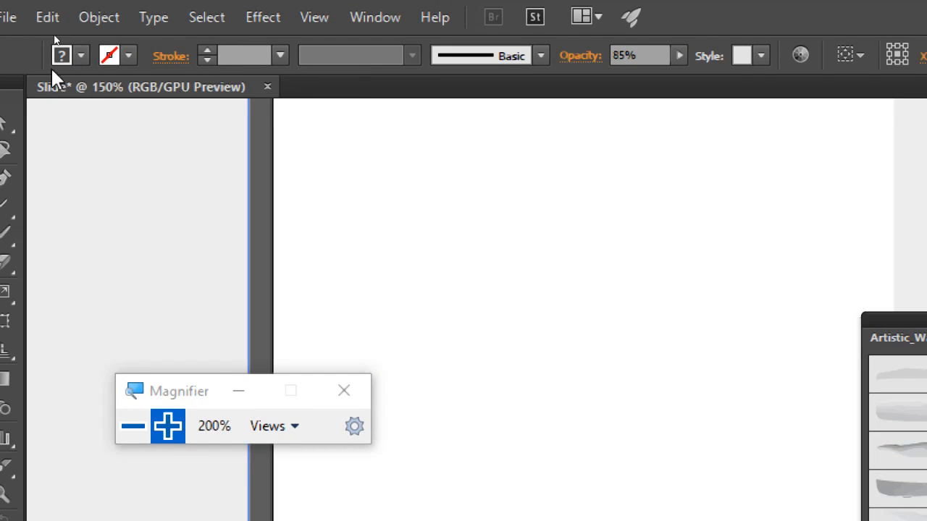
{"action": "scroll", "coordinate": [343, 254], "scroll_direction": "down", "scroll_amount": 3}
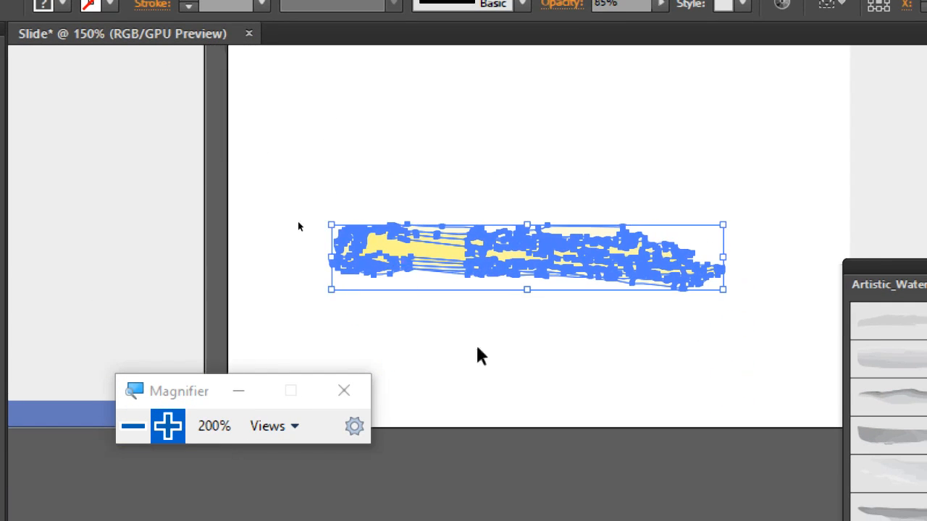
{"action": "left_click", "coordinate": [309, 266]}
{"action": "left_click_drag", "start_coordinate": [310, 189], "coordinate": [290, 175]}
{"action": "left_click", "coordinate": [168, 426]}
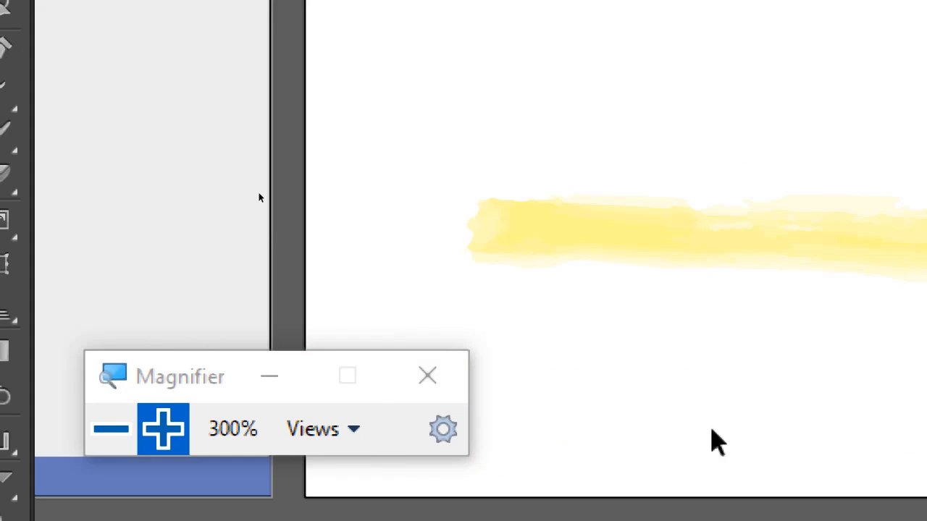
{"action": "left_click", "coordinate": [630, 230]}
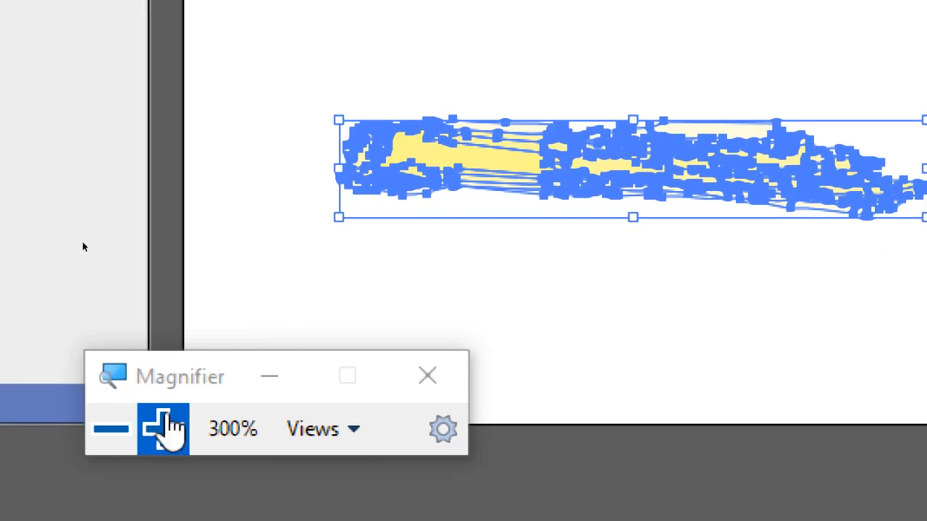
{"action": "left_click", "coordinate": [111, 429]}
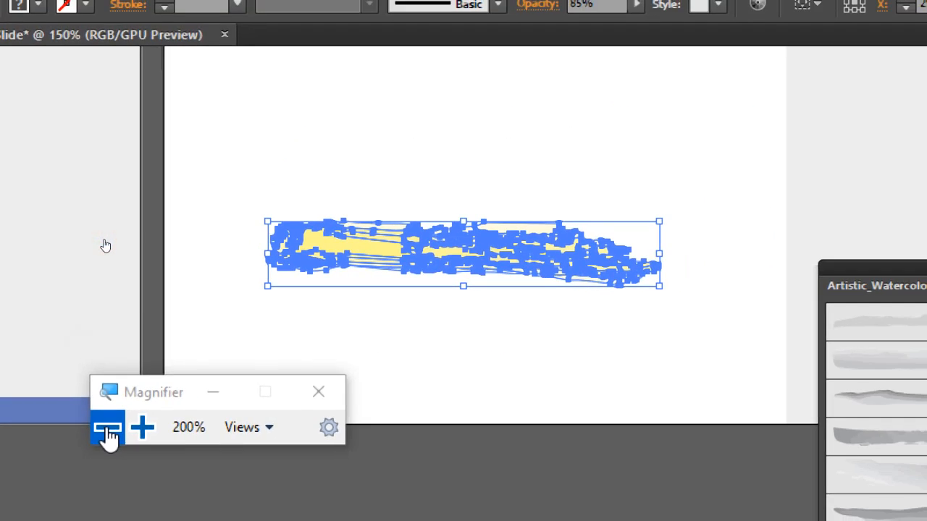
{"action": "left_click", "coordinate": [111, 428]}
{"action": "left_click_drag", "start_coordinate": [124, 229], "coordinate": [139, 356]}
{"action": "left_click_drag", "start_coordinate": [333, 231], "coordinate": [373, 338]}
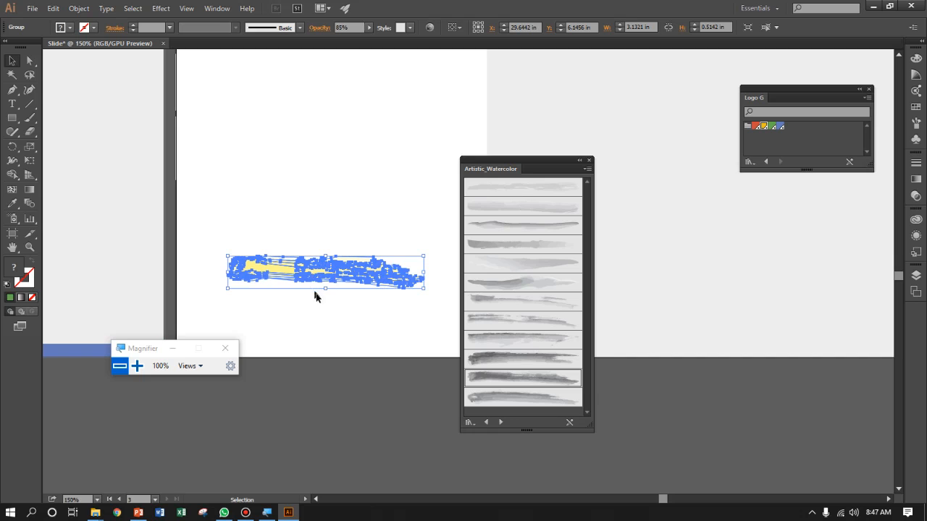
- Undo the outlined copy's move and the original stroke's deletion, and compare the two strokes' paths by selecting each
{"action": "key", "text": "ctrl+z"}
{"action": "key", "text": "ctrl+z"}
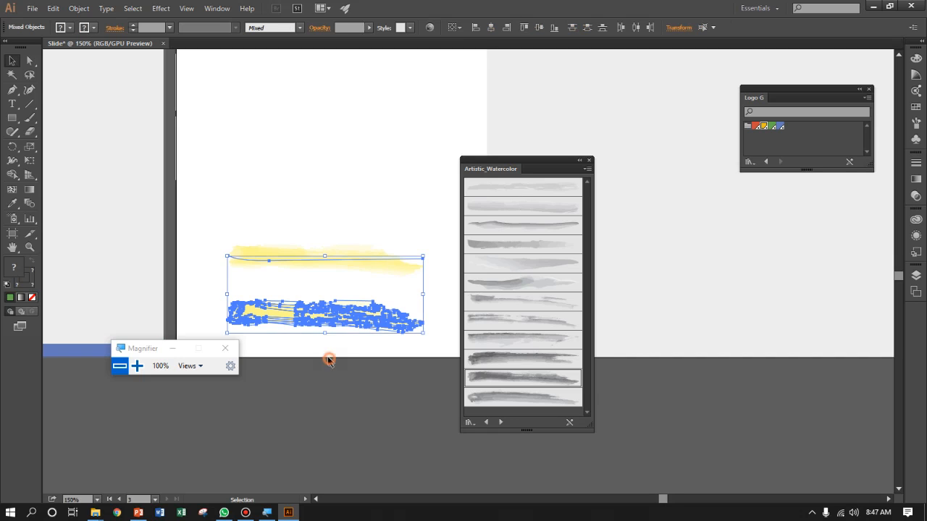
{"action": "left_click", "coordinate": [328, 358]}
{"action": "left_click", "coordinate": [345, 265]}
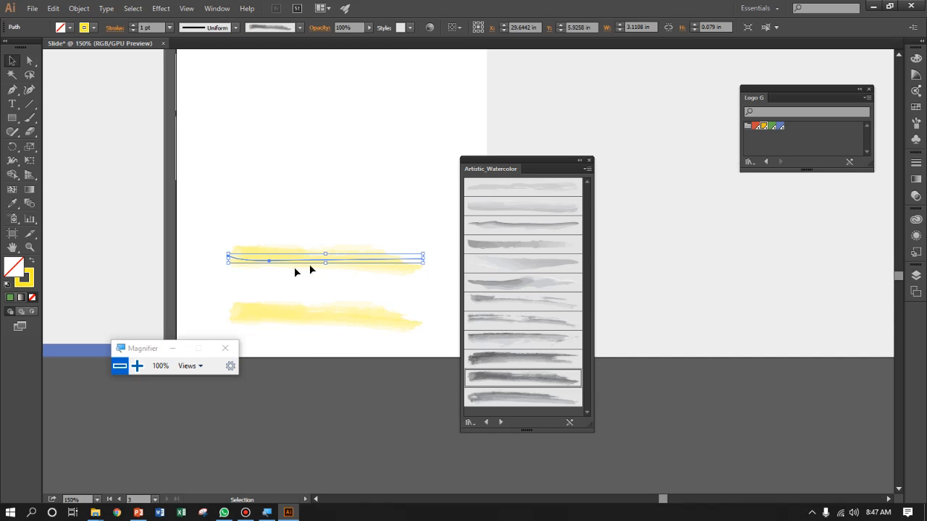
{"action": "left_click", "coordinate": [299, 313]}
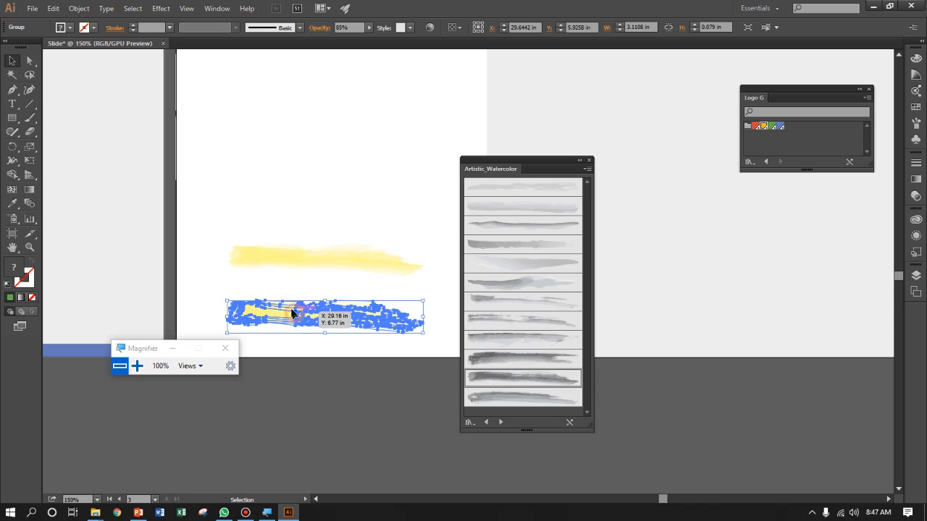
- Recolor the upper, live yellow watercolor stroke with the blue Logo G swatch, trying green first
{"action": "left_click", "coordinate": [343, 263]}
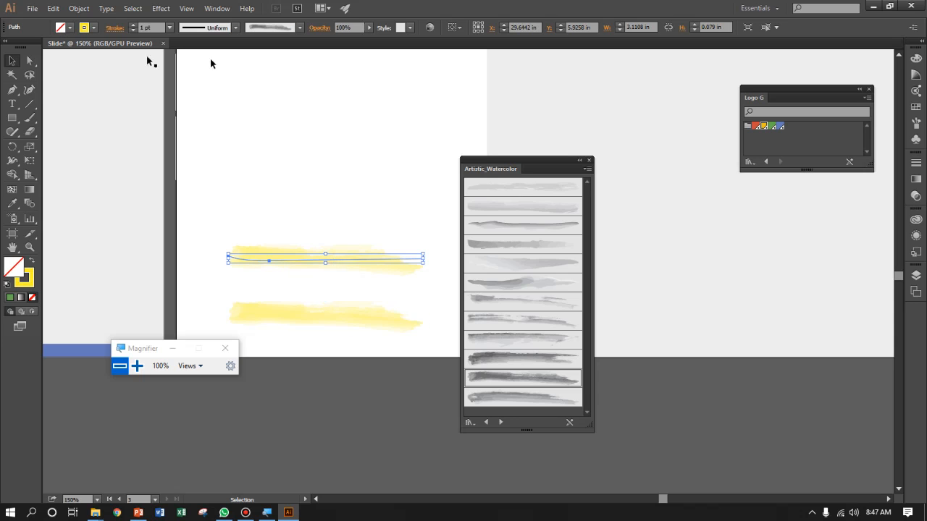
{"action": "left_click", "coordinate": [95, 28]}
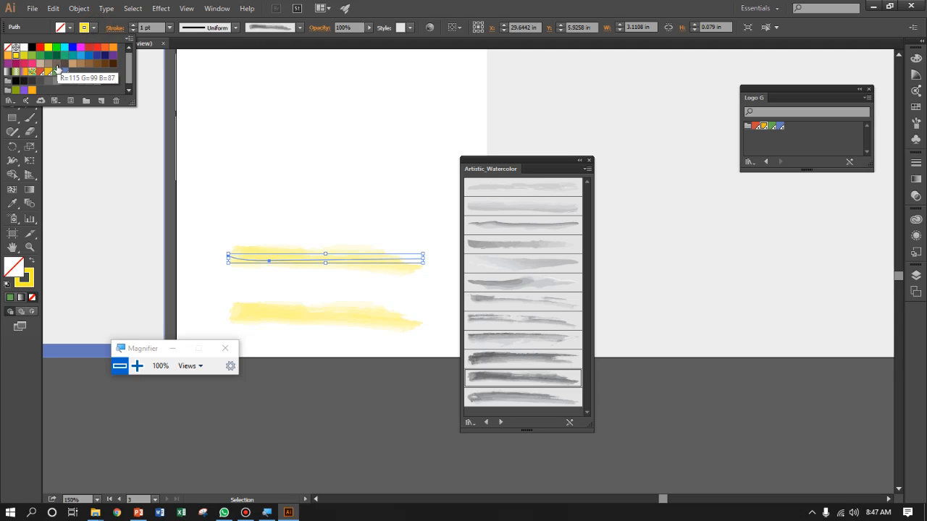
{"action": "left_click", "coordinate": [57, 72]}
{"action": "left_click", "coordinate": [65, 72]}
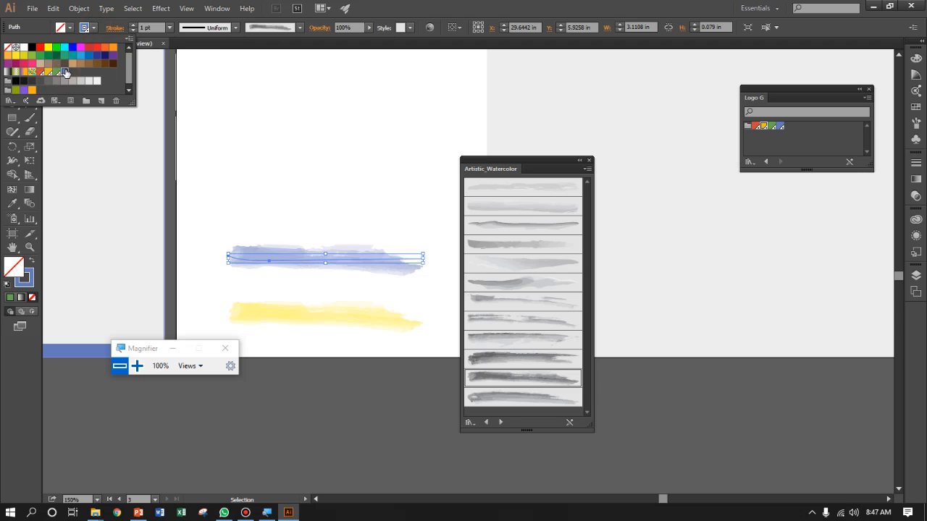
- Delete the lower outlined yellow watercolor copy
{"action": "left_click", "coordinate": [321, 318]}
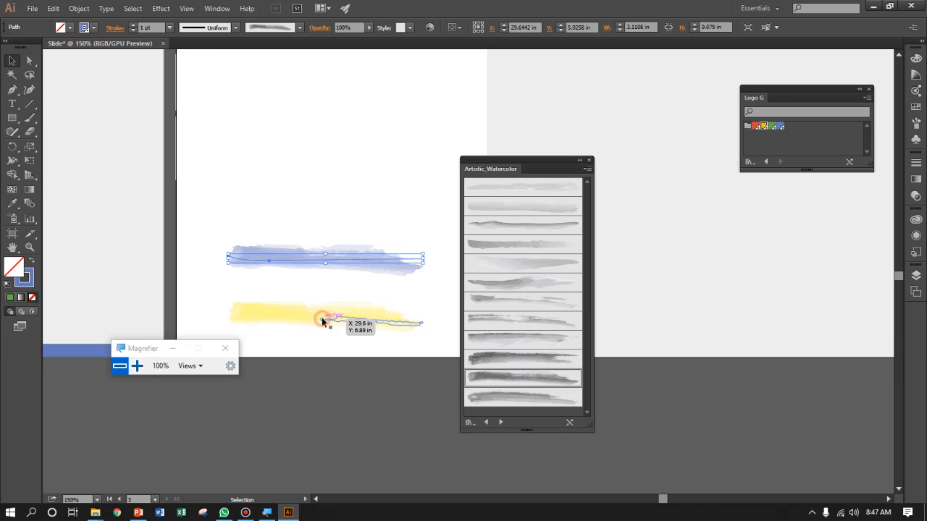
{"action": "left_click", "coordinate": [298, 318]}
{"action": "key", "text": "Delete"}
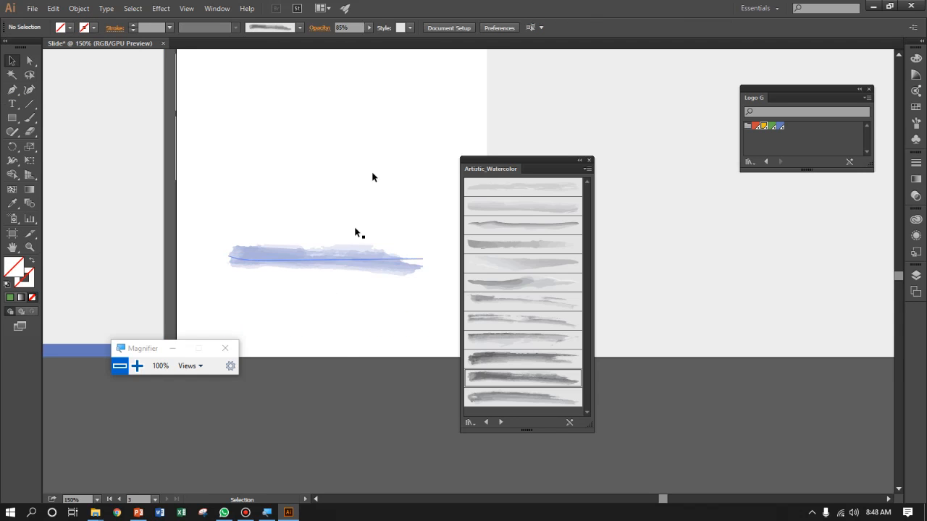
- Move the blue watercolor stroke to the third slide's upper edge at about Y 0.72 in and enlarge it to about 8 in wide
{"action": "key", "text": "space"}
{"action": "left_click_drag", "start_coordinate": [347, 131], "coordinate": [358, 170]}
{"action": "left_click_drag", "start_coordinate": [548, 163], "coordinate": [719, 208]}
{"action": "key", "text": "space"}
{"action": "mouse_move", "coordinate": [377, 178]}
{"action": "left_mouse_down"}
{"action": "mouse_move", "coordinate": [369, 255]}
{"action": "mouse_move", "coordinate": [386, 285]}
{"action": "left_mouse_up"}
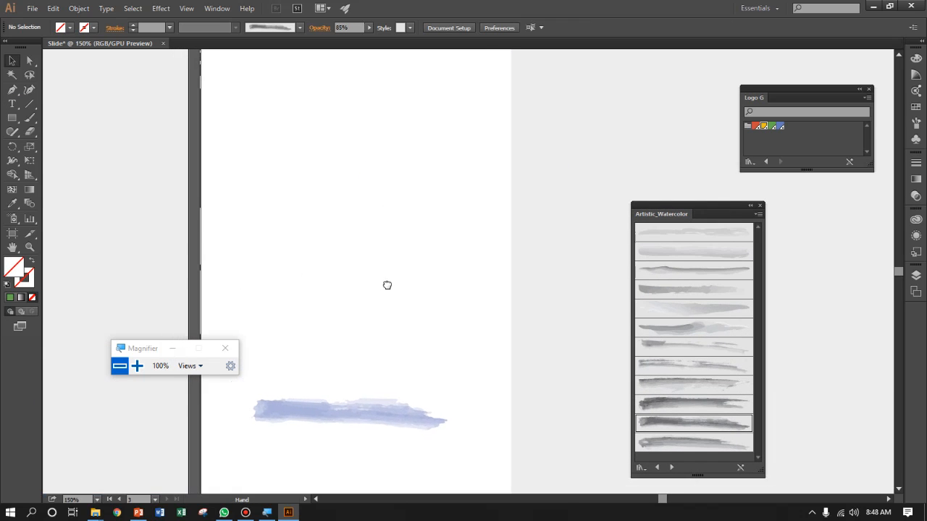
{"action": "key", "text": "ctrl+minus"}
{"action": "key", "text": "space"}
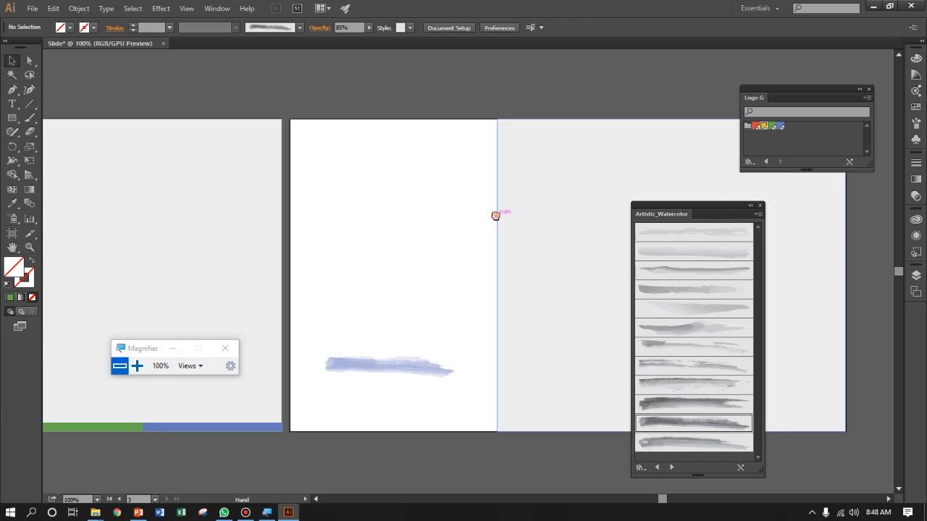
{"action": "left_click_drag", "start_coordinate": [495, 213], "coordinate": [422, 200]}
{"action": "mouse_move", "coordinate": [321, 349]}
{"action": "left_mouse_down"}
{"action": "mouse_move", "coordinate": [338, 351]}
{"action": "mouse_move", "coordinate": [354, 180]}
{"action": "mouse_move", "coordinate": [335, 184]}
{"action": "mouse_move", "coordinate": [311, 130]}
{"action": "mouse_move", "coordinate": [374, 138]}
{"action": "mouse_move", "coordinate": [558, 194]}
{"action": "left_mouse_up"}
{"action": "mouse_move", "coordinate": [493, 137]}
{"action": "left_mouse_down"}
{"action": "mouse_move", "coordinate": [506, 135]}
{"action": "mouse_move", "coordinate": [519, 190]}
{"action": "mouse_move", "coordinate": [499, 166]}
{"action": "mouse_move", "coordinate": [497, 134]}
{"action": "left_mouse_up"}
{"action": "left_click", "coordinate": [519, 119]}
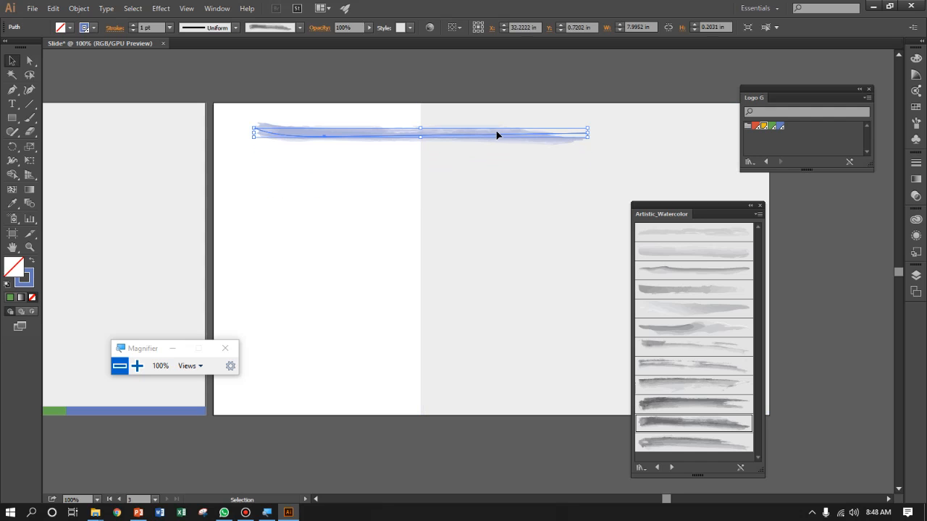
- Shorten the blue stroke to about 6.71 in wide, try stretching it taller, and undo the stretch
{"action": "left_click_drag", "start_coordinate": [589, 133], "coordinate": [534, 132]}
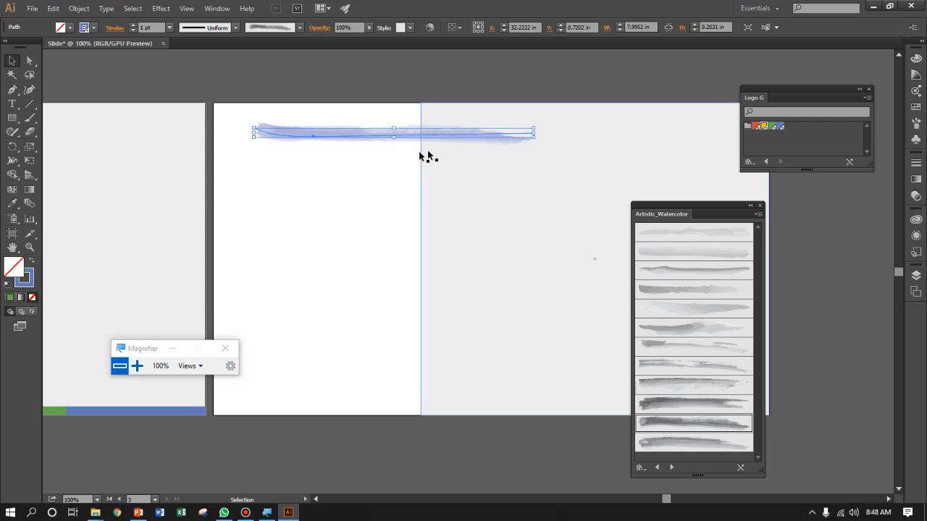
{"action": "left_click_drag", "start_coordinate": [394, 137], "coordinate": [395, 155]}
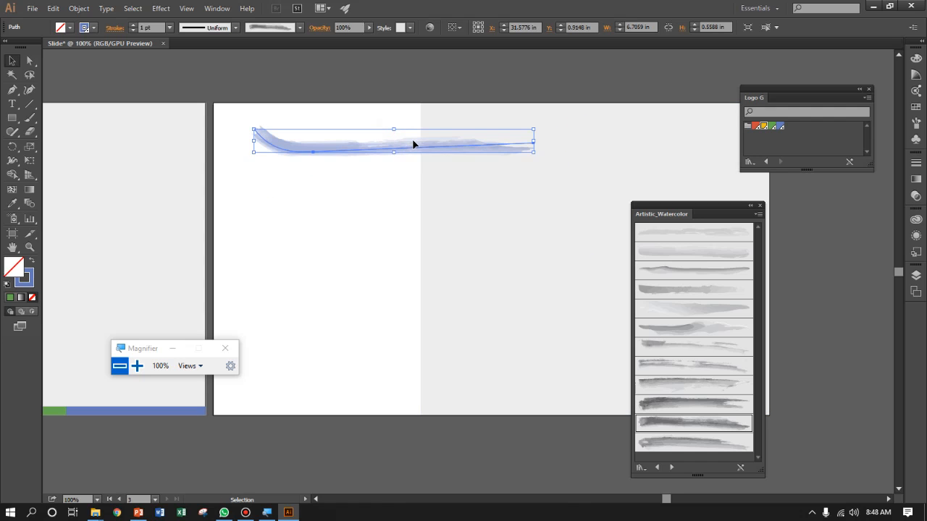
{"action": "key", "text": "ctrl+z"}
{"action": "left_click", "coordinate": [402, 85]}
{"action": "scroll", "coordinate": [354, 300], "scroll_direction": "down", "scroll_amount": 1}
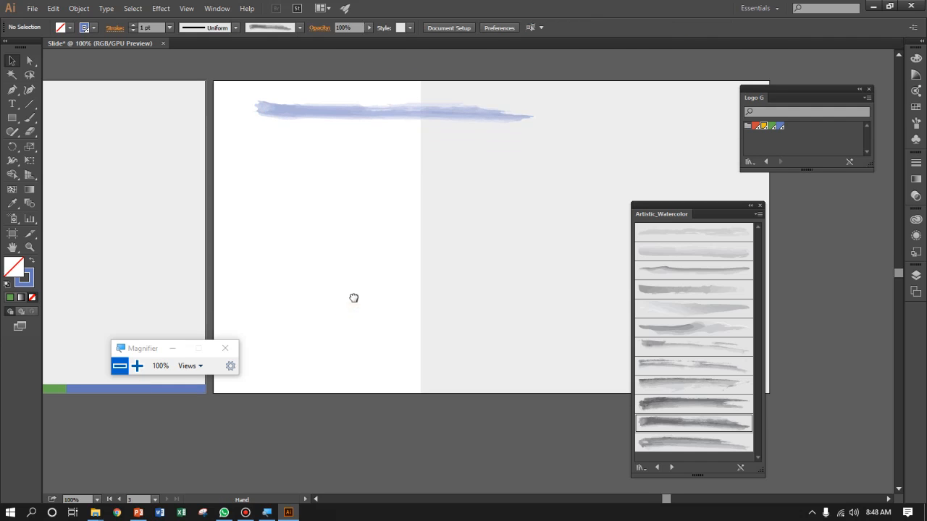
{"action": "scroll", "coordinate": [345, 300], "scroll_direction": "right", "scroll_amount": 1}
{"action": "key", "text": "space"}
{"action": "left_click_drag", "start_coordinate": [349, 272], "coordinate": [349, 291]}
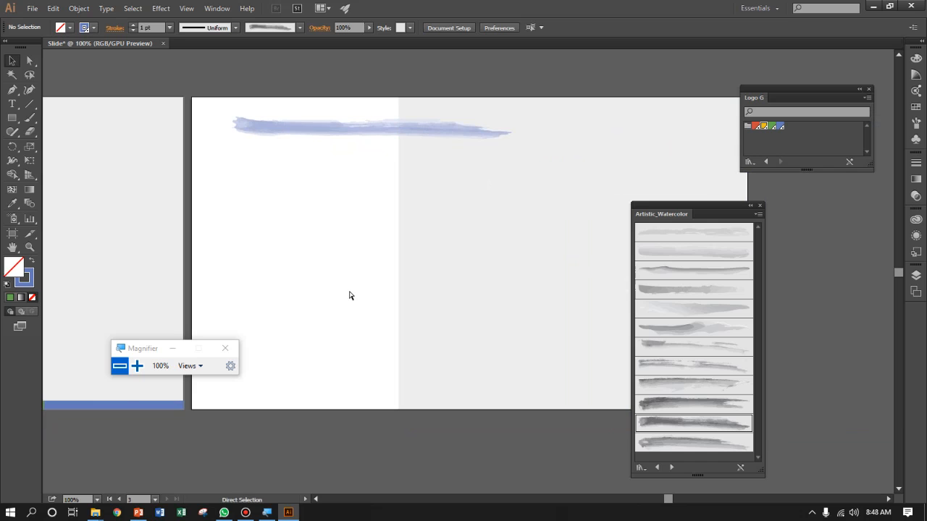
{"action": "key", "text": "ctrl+minus"}
{"action": "mouse_move", "coordinate": [289, 232]}
{"action": "left_mouse_down"}
{"action": "mouse_move", "coordinate": [583, 222]}
{"action": "mouse_move", "coordinate": [412, 238]}
{"action": "mouse_move", "coordinate": [243, 225]}
{"action": "mouse_move", "coordinate": [275, 223]}
{"action": "left_mouse_up"}
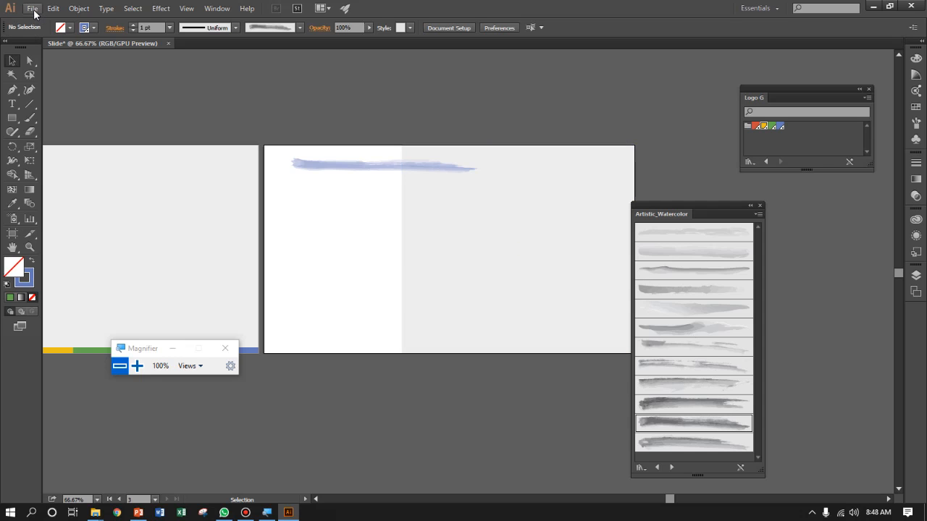
- Switch to PowerPoint and start saving the presentation under a new name in the Custom Office Templates folder
{"action": "left_click", "coordinate": [139, 512]}
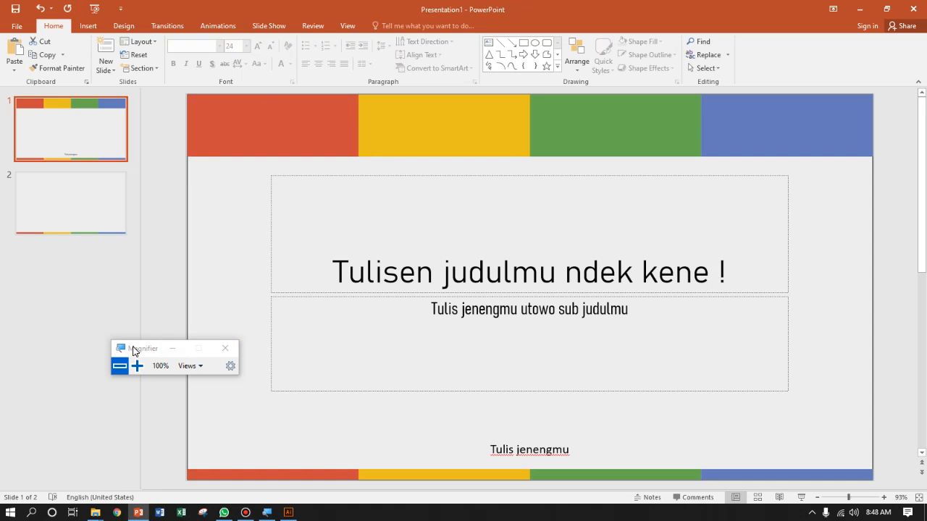
{"action": "left_click_drag", "start_coordinate": [129, 351], "coordinate": [677, 393]}
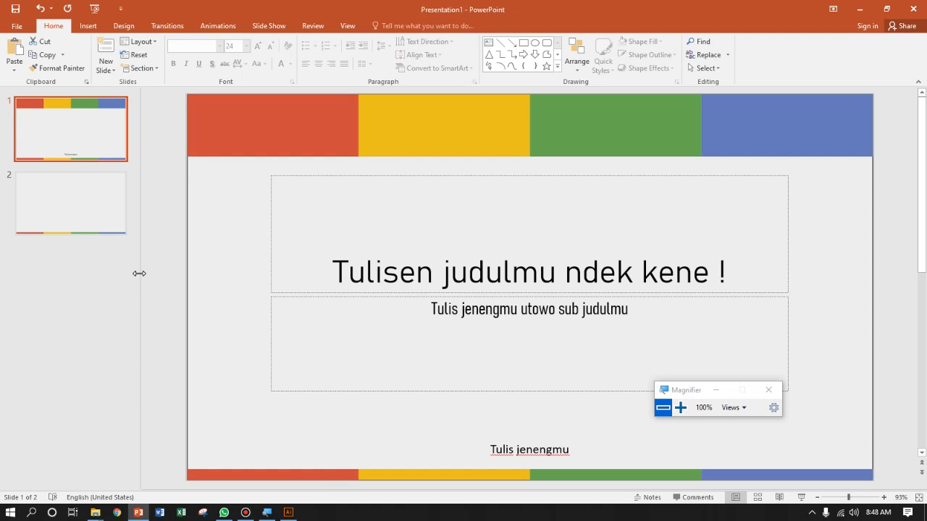
{"action": "left_click", "coordinate": [22, 29]}
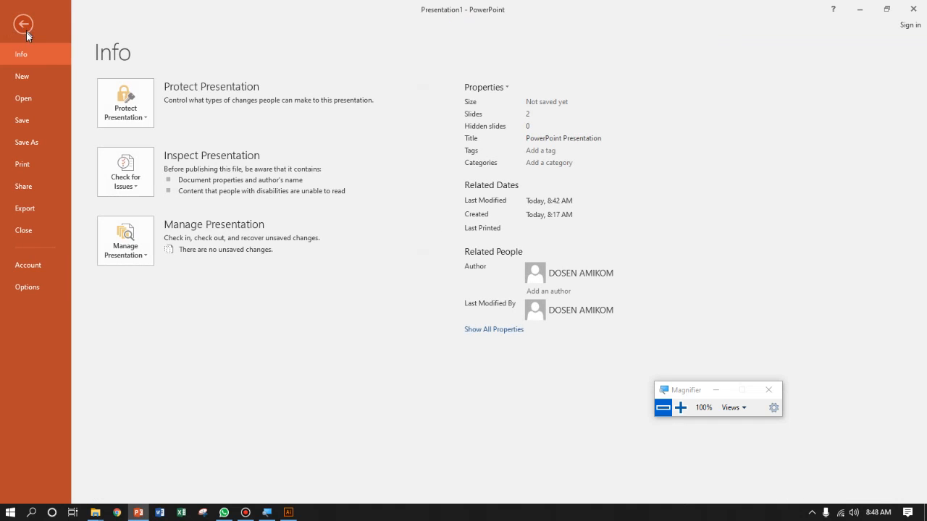
{"action": "left_click", "coordinate": [36, 143]}
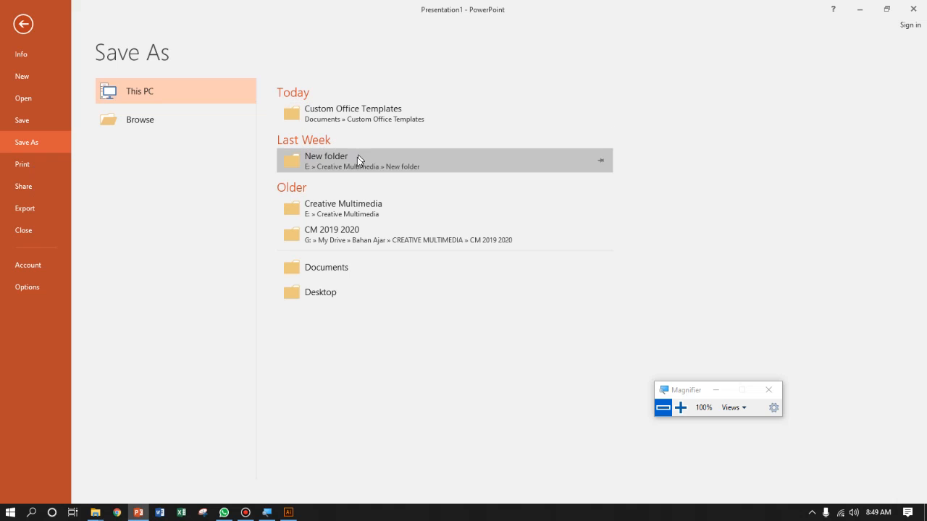
{"action": "left_click", "coordinate": [347, 109]}
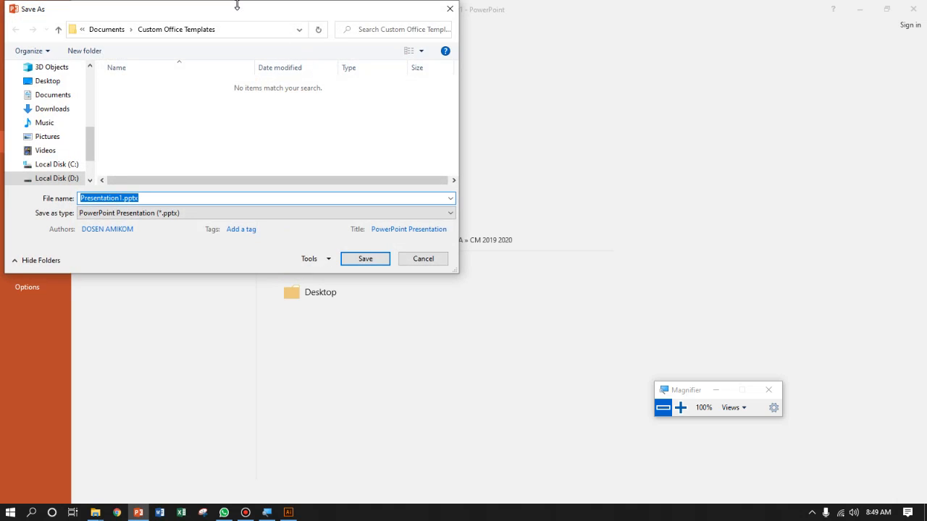
- Check the save location by going up to the Documents folder and back into Custom Office Templates
{"action": "left_click_drag", "start_coordinate": [236, 6], "coordinate": [374, 97]}
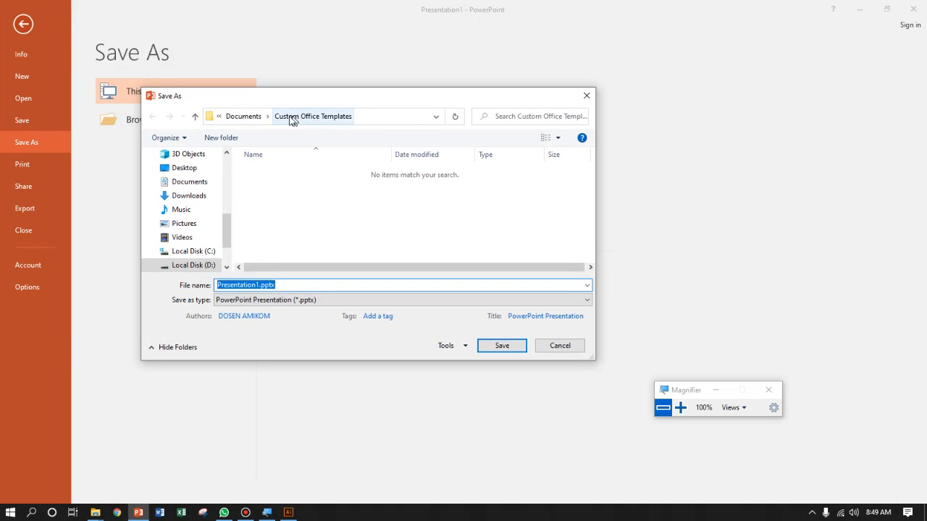
{"action": "left_click", "coordinate": [249, 116]}
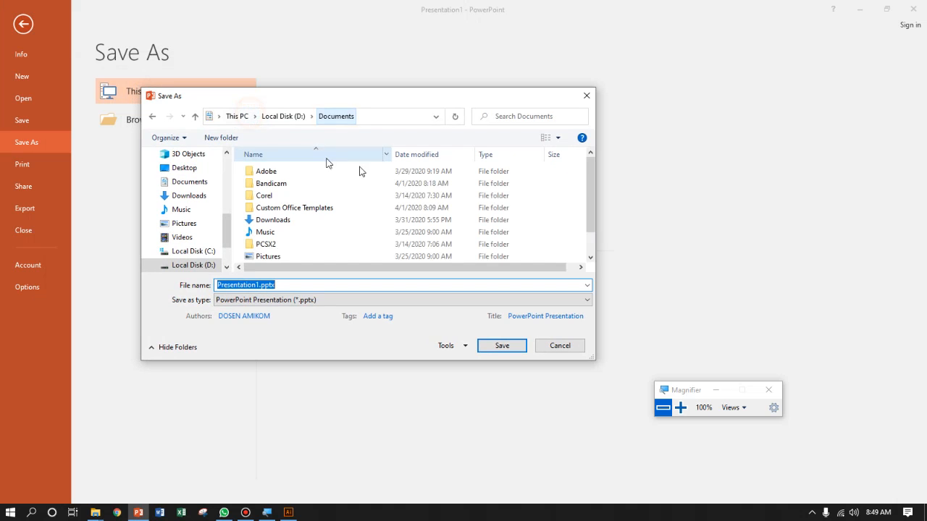
{"action": "left_click", "coordinate": [300, 209]}
{"action": "double_click", "coordinate": [301, 208]}
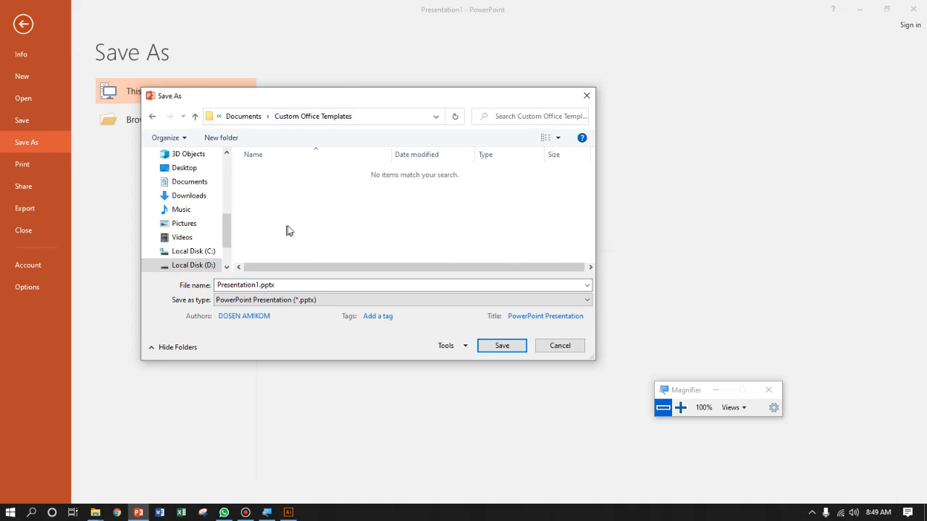
- Name the presentation file Asti_G_Slides_Version in the save dialog
{"action": "left_click", "coordinate": [283, 285]}
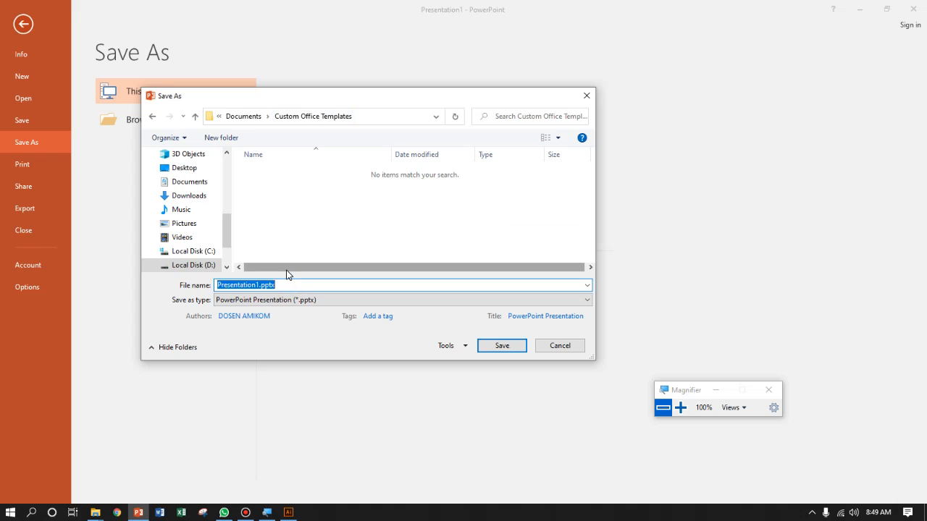
{"action": "type", "text": "Slides"}
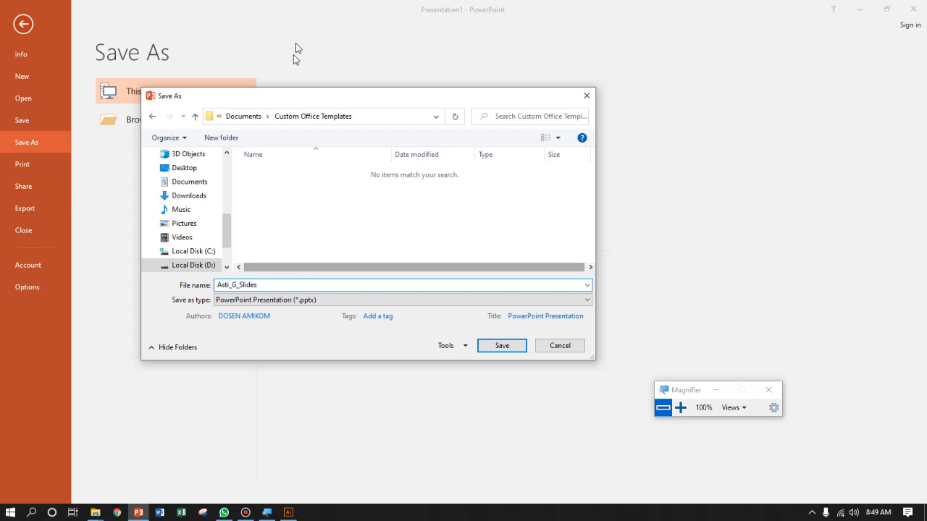
{"action": "left_click_drag", "start_coordinate": [322, 96], "coordinate": [455, 90]}
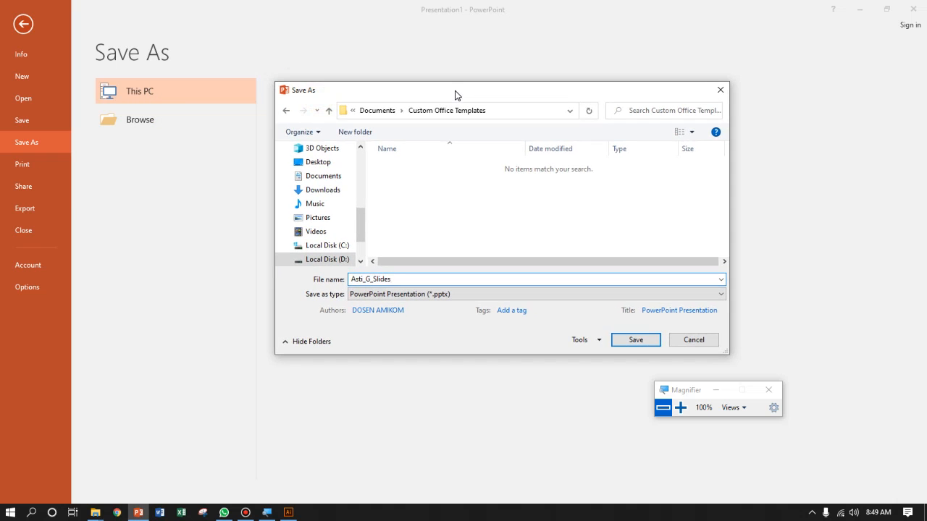
{"action": "left_click", "coordinate": [680, 408]}
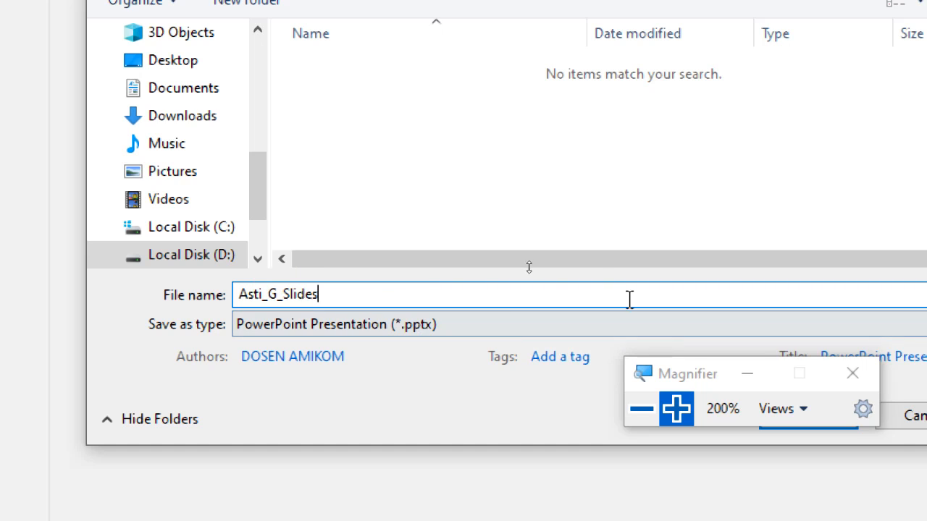
{"action": "type", "text": "_Version"}
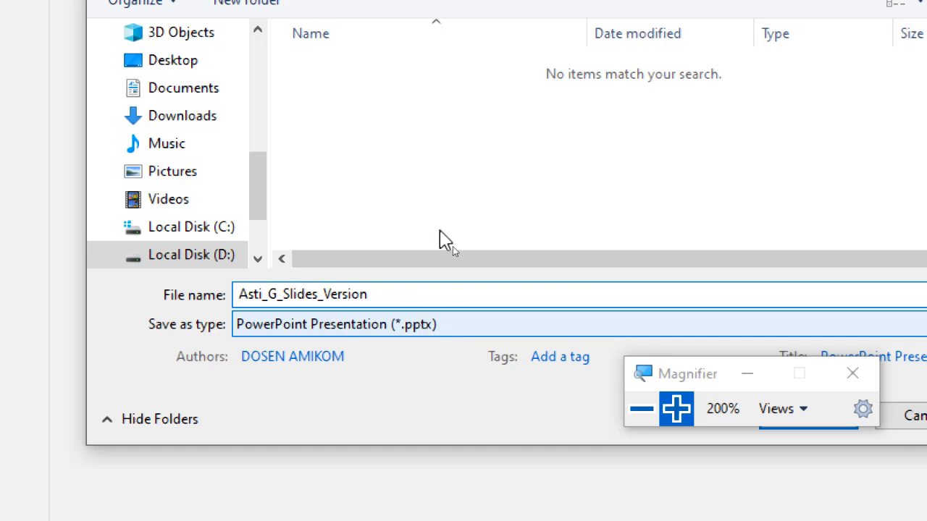
- Set the file type to PowerPoint Template (*.potx) and save it in the Custom Office Templates folder
{"action": "left_click", "coordinate": [534, 329]}
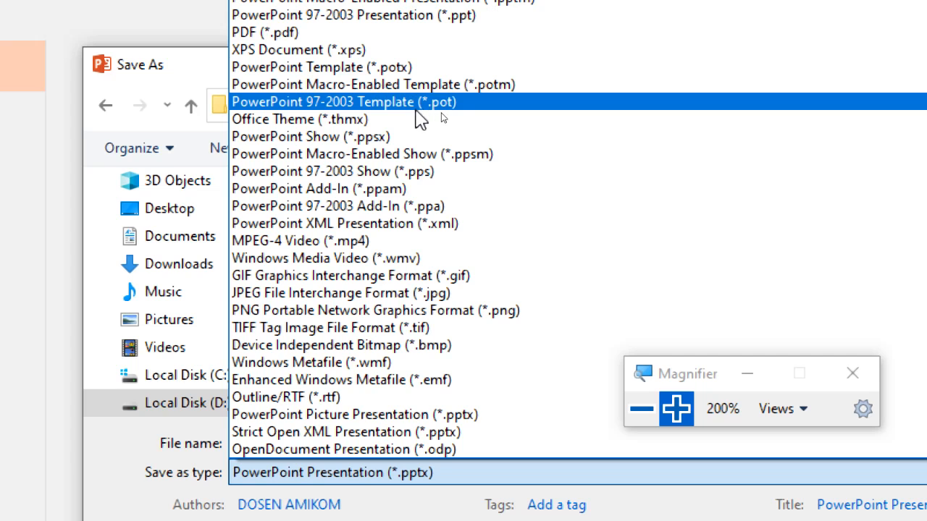
{"action": "left_click", "coordinate": [407, 68]}
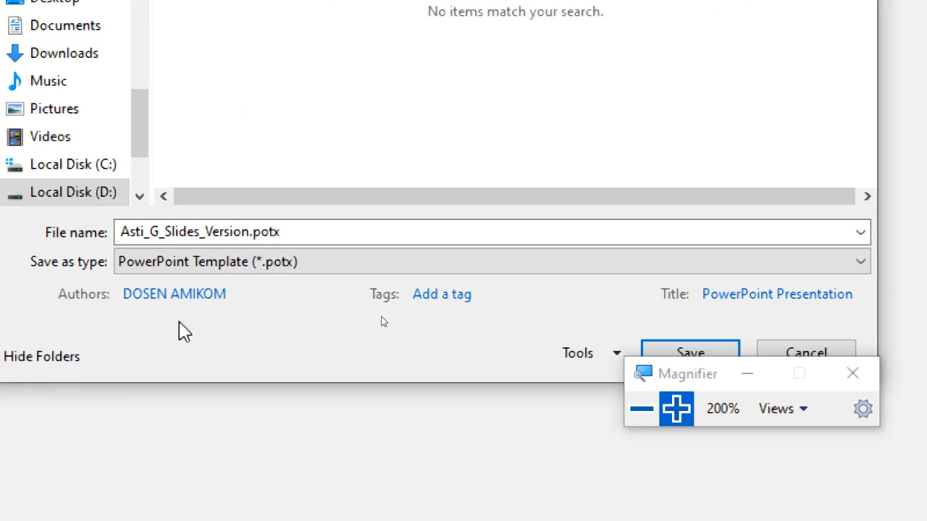
{"action": "left_click", "coordinate": [186, 291]}
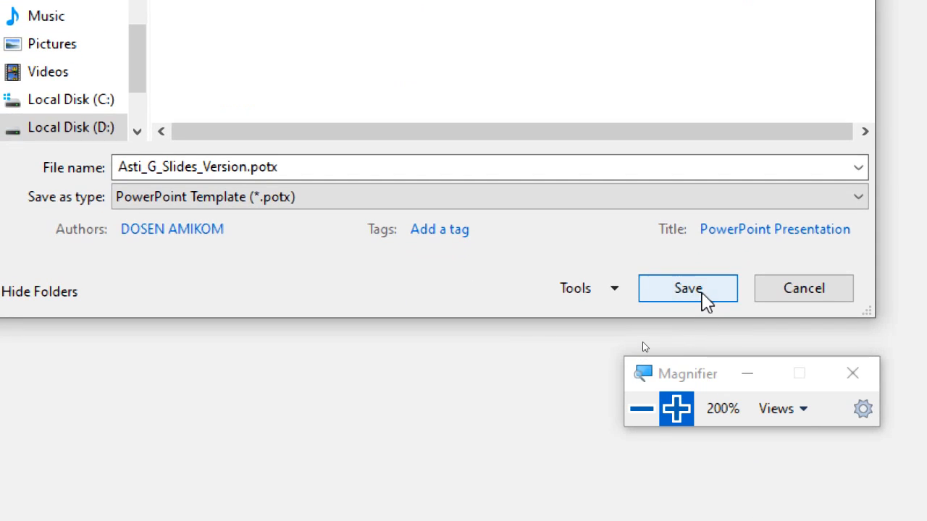
{"action": "left_click", "coordinate": [700, 297]}
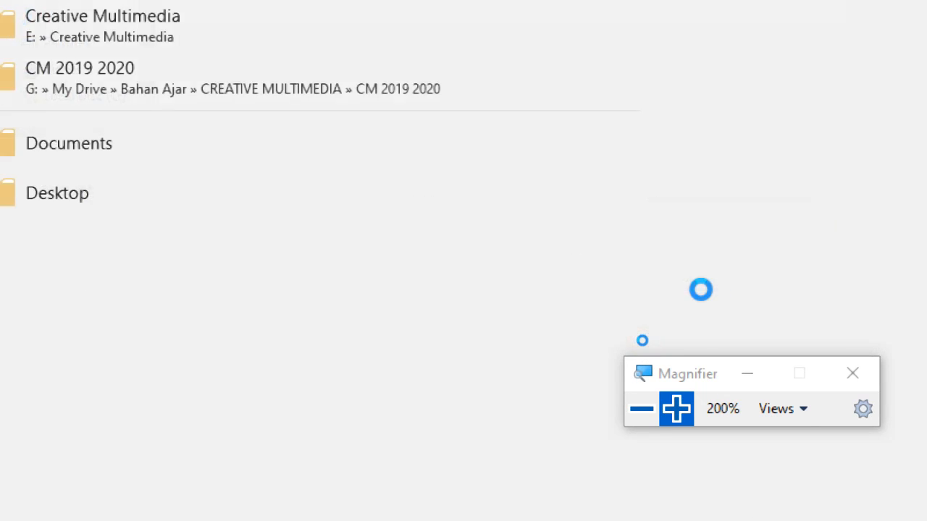
{"action": "left_click", "coordinate": [641, 411]}
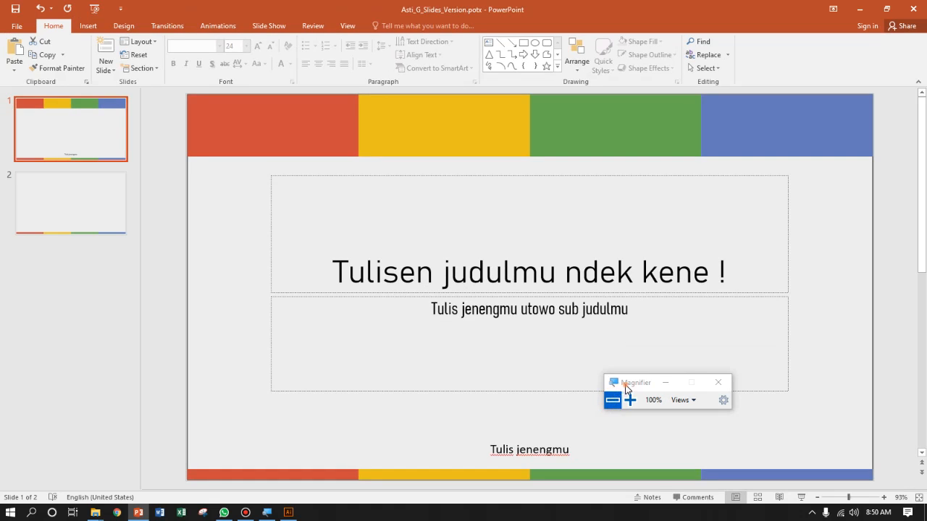
{"action": "left_click_drag", "start_coordinate": [625, 387], "coordinate": [524, 347]}
- Look for the saved Asti_G_Slides_Version template among the personal templates for new presentations
{"action": "left_click", "coordinate": [17, 26]}
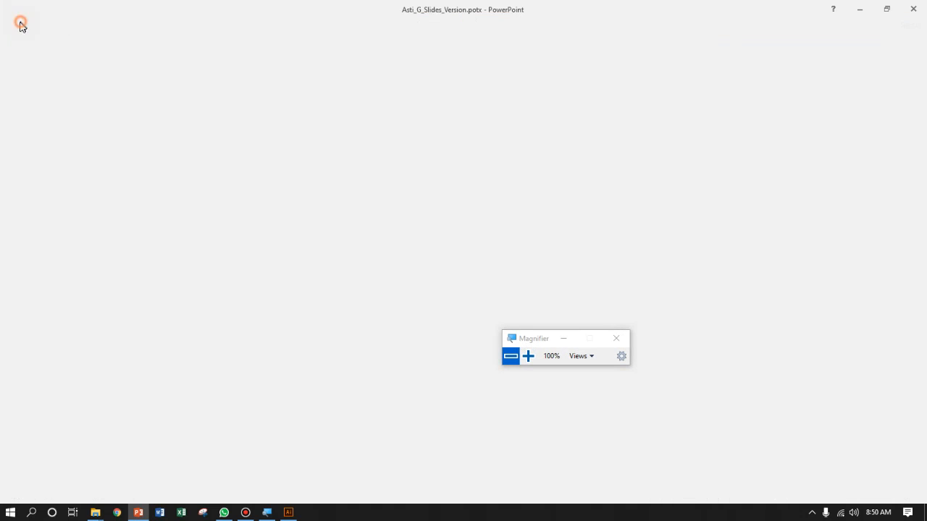
{"action": "left_click", "coordinate": [32, 84]}
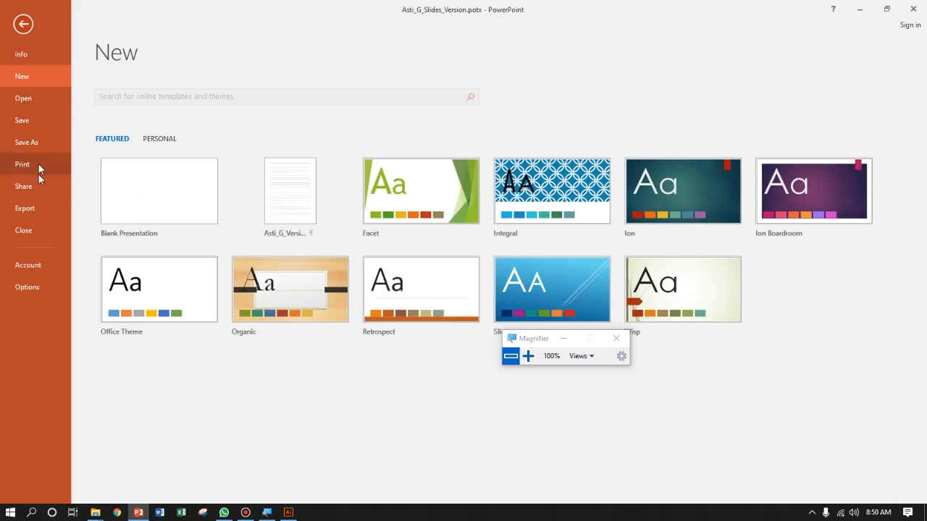
{"action": "left_click", "coordinate": [156, 139]}
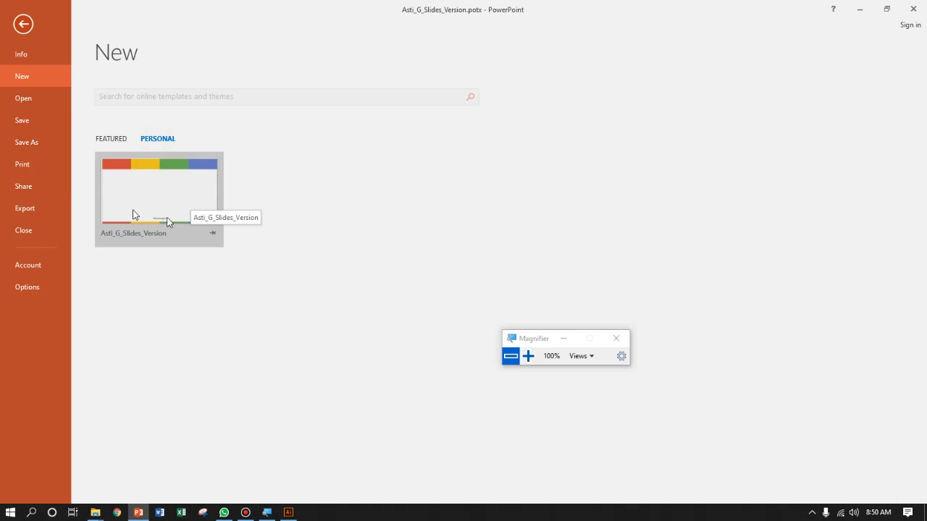
{"action": "left_click", "coordinate": [99, 139]}
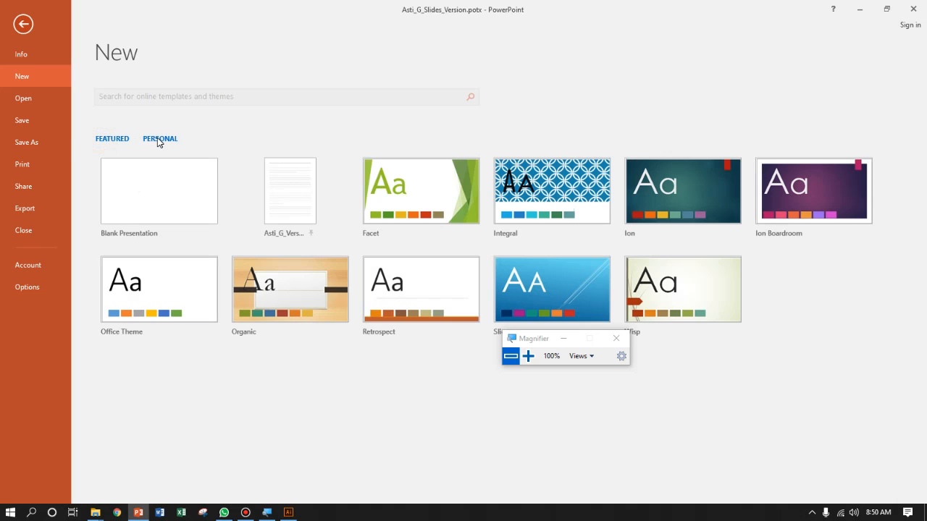
{"action": "left_click", "coordinate": [157, 139]}
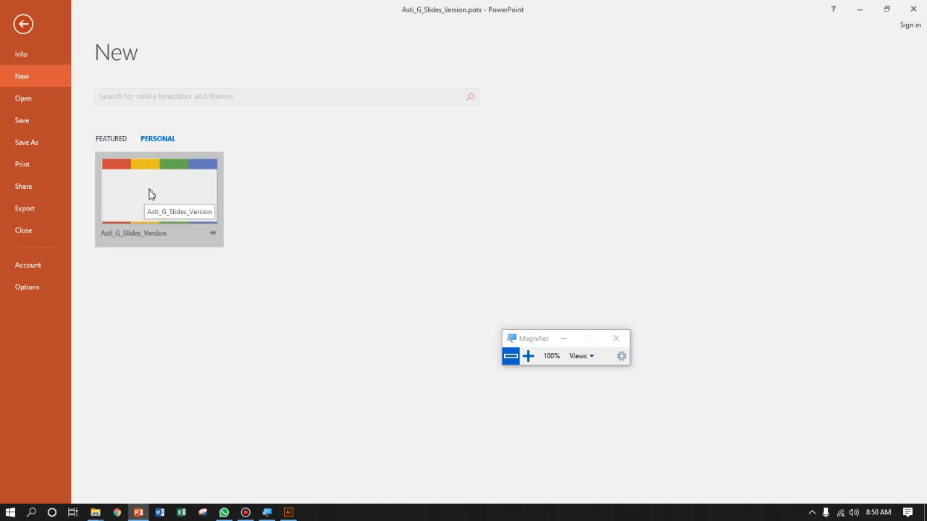
- Switch to File Explorer and check the Custom Office Templates folder inside Documents for the saved template file
{"action": "mouse_move", "coordinate": [95, 511]}
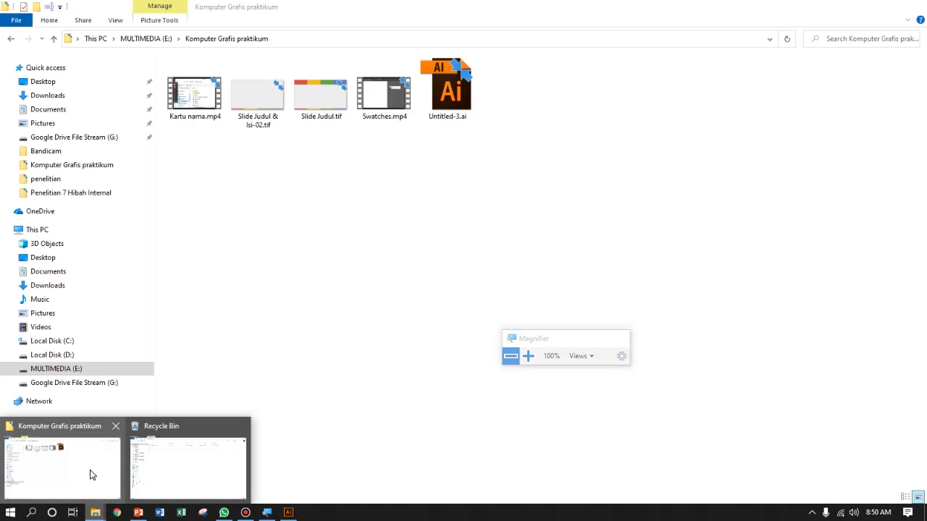
{"action": "left_click", "coordinate": [81, 467]}
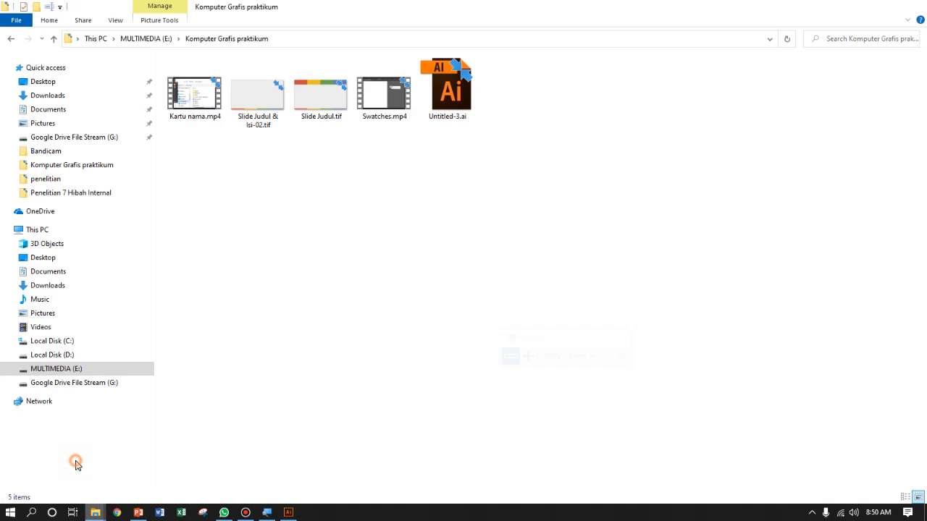
{"action": "left_click", "coordinate": [68, 111]}
{"action": "double_click", "coordinate": [403, 91]}
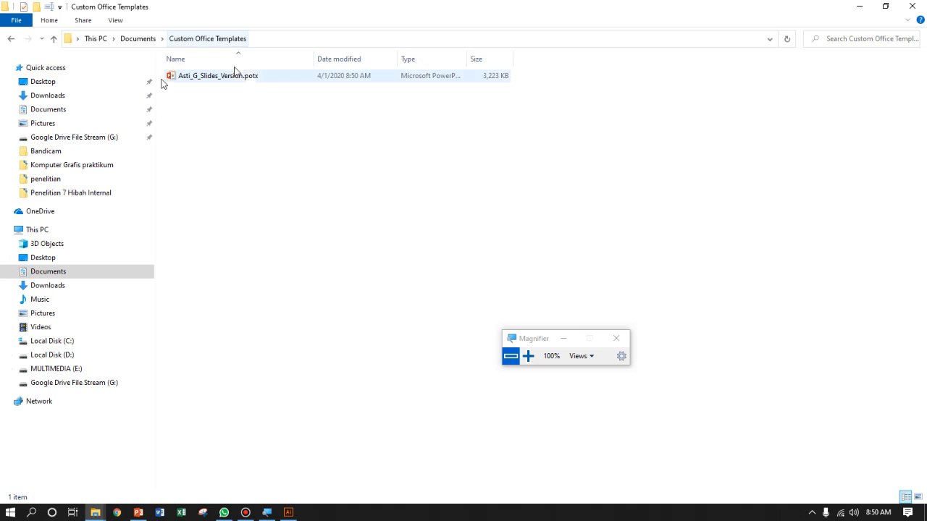
- Return to PowerPoint and preview the slide images of the Asti_G_Slides_Version personal template
{"action": "left_click", "coordinate": [137, 512]}
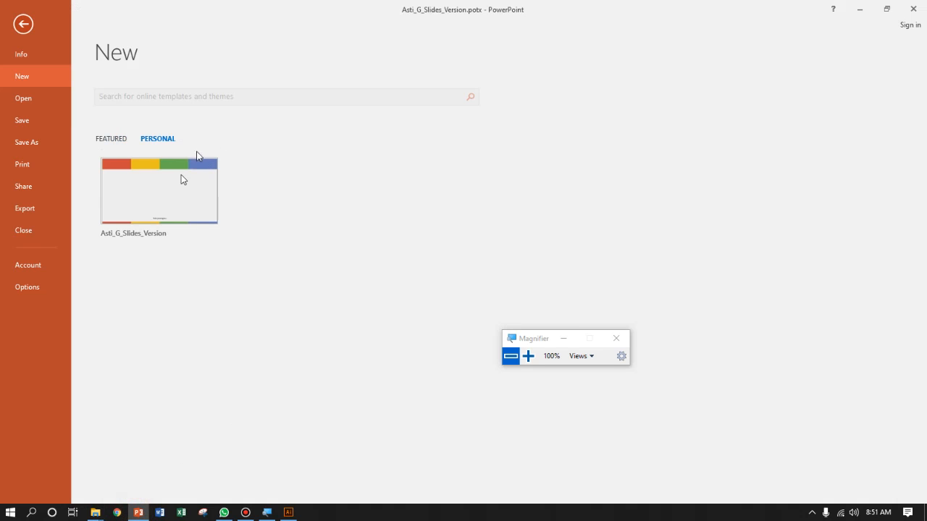
{"action": "left_click", "coordinate": [156, 188]}
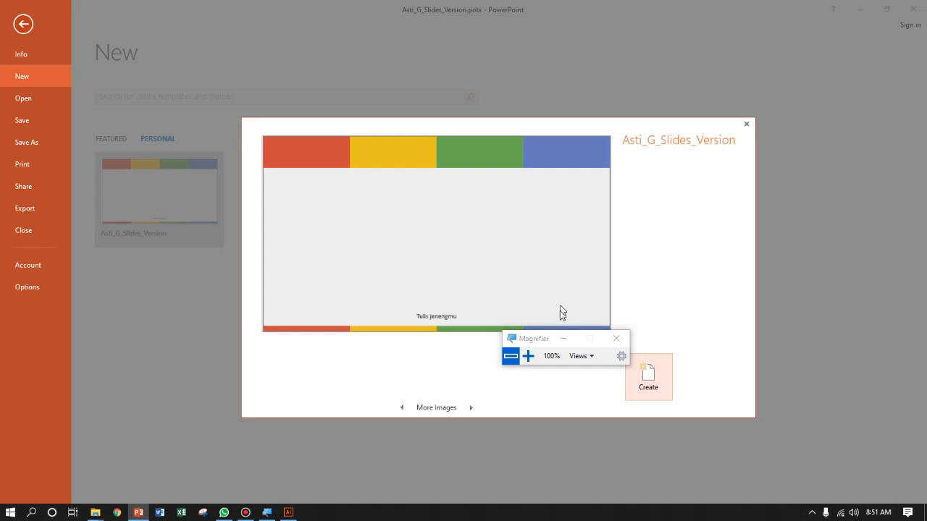
{"action": "left_click_drag", "start_coordinate": [526, 338], "coordinate": [772, 233]}
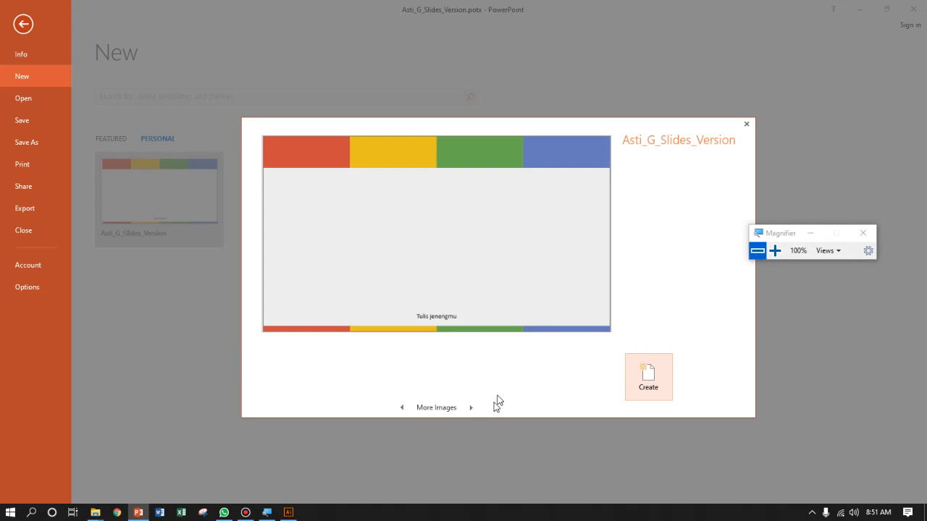
{"action": "left_click", "coordinate": [470, 410]}
{"action": "left_click", "coordinate": [401, 410]}
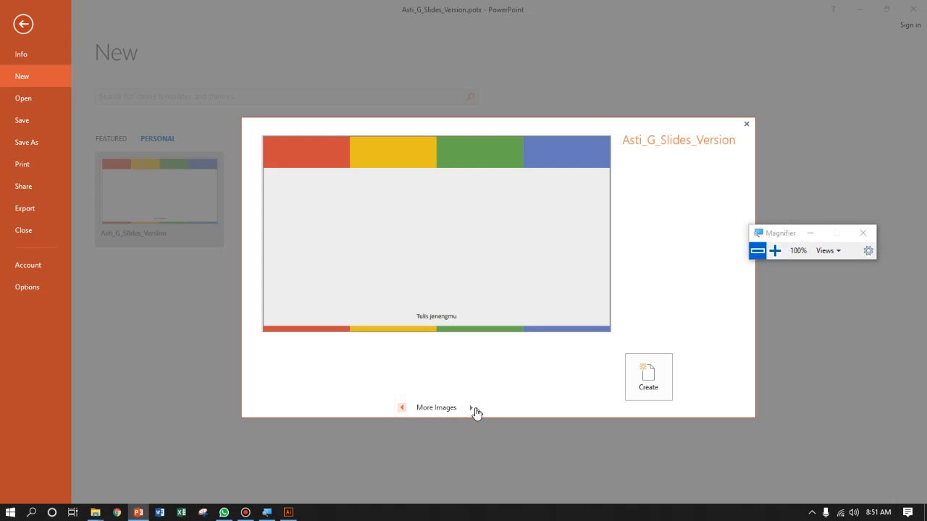
{"action": "left_click", "coordinate": [470, 408]}
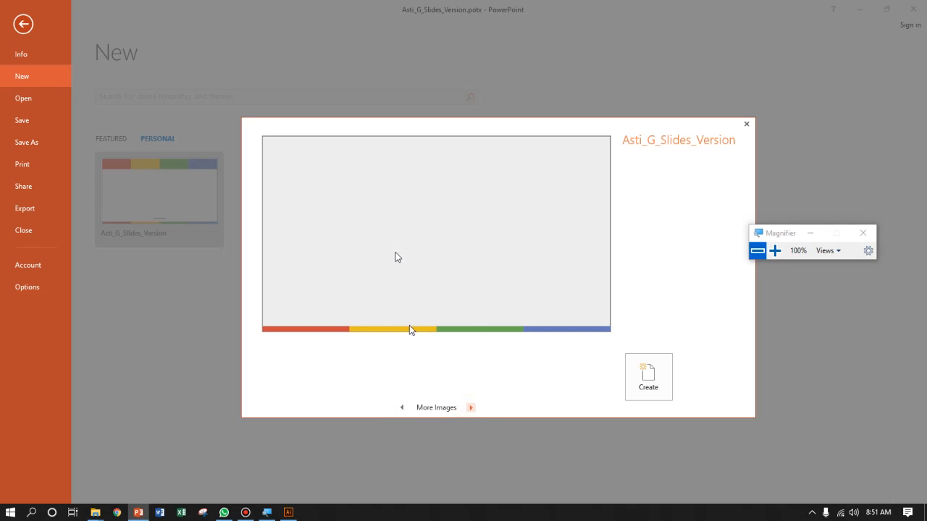
{"action": "left_click", "coordinate": [402, 408]}
{"action": "left_click", "coordinate": [470, 409]}
{"action": "left_click", "coordinate": [470, 409]}
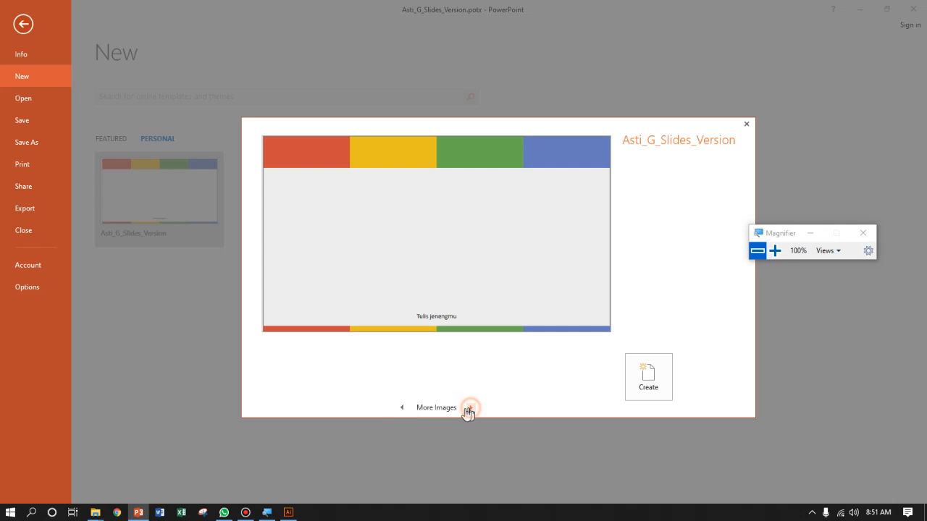
{"action": "left_click", "coordinate": [470, 409]}
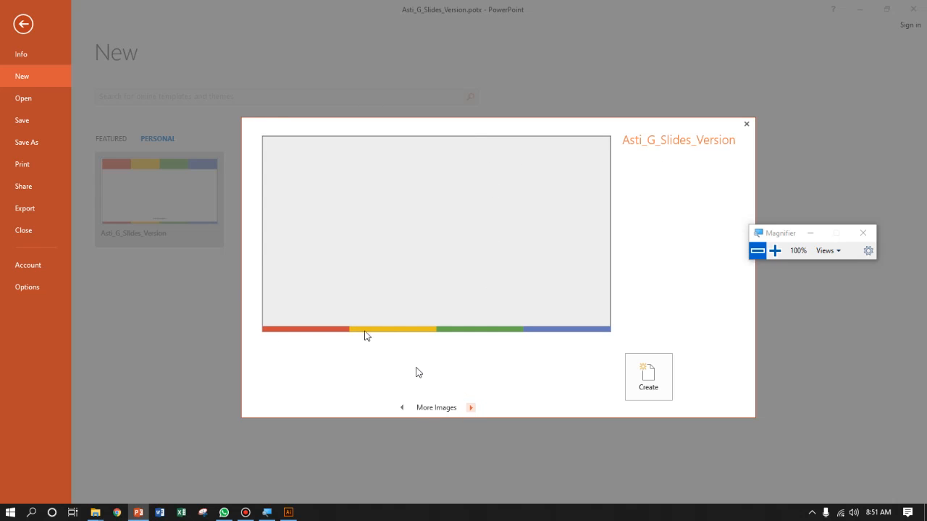
{"action": "left_click", "coordinate": [402, 409]}
{"action": "left_click", "coordinate": [470, 409]}
{"action": "left_click", "coordinate": [403, 409]}
{"action": "left_click", "coordinate": [471, 409]}
- Create a new presentation from the Asti_G_Slides_Version template and view its content slide and title slide
{"action": "left_click", "coordinate": [651, 376]}
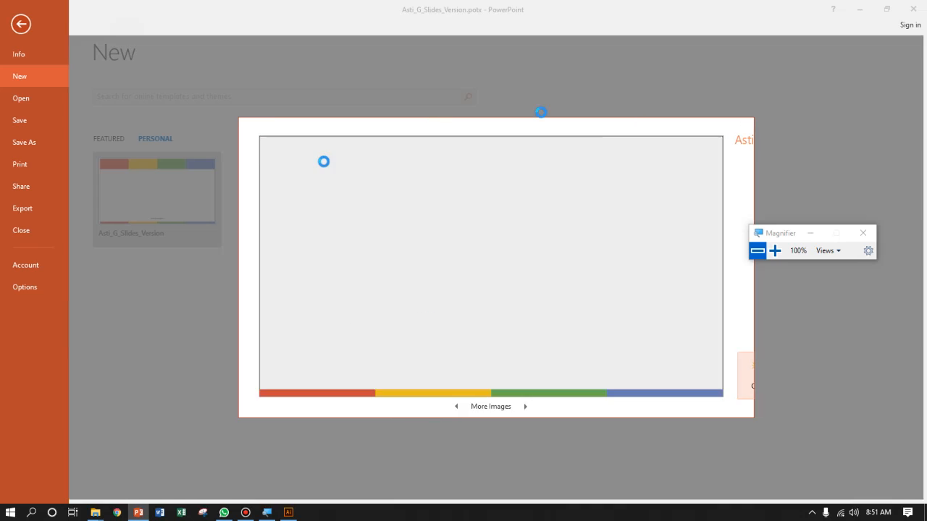
{"action": "left_click", "coordinate": [80, 208]}
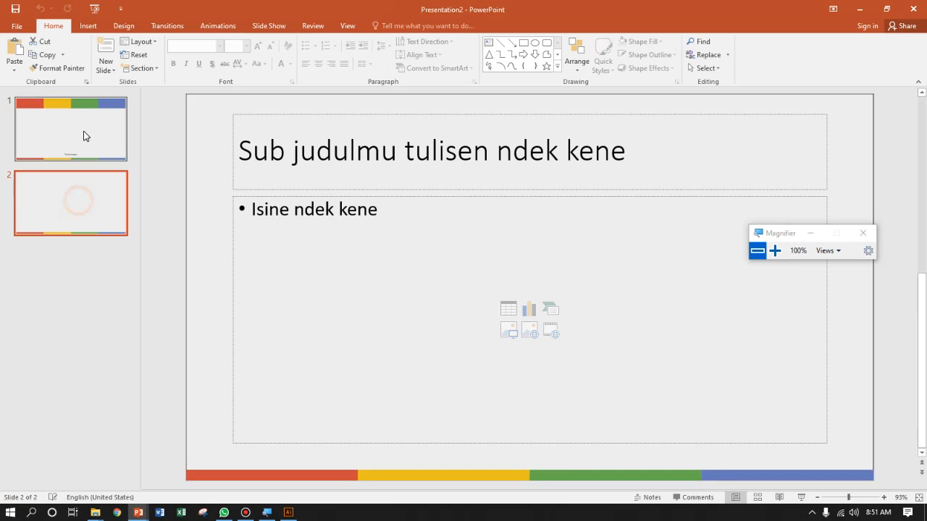
{"action": "left_click", "coordinate": [82, 132]}
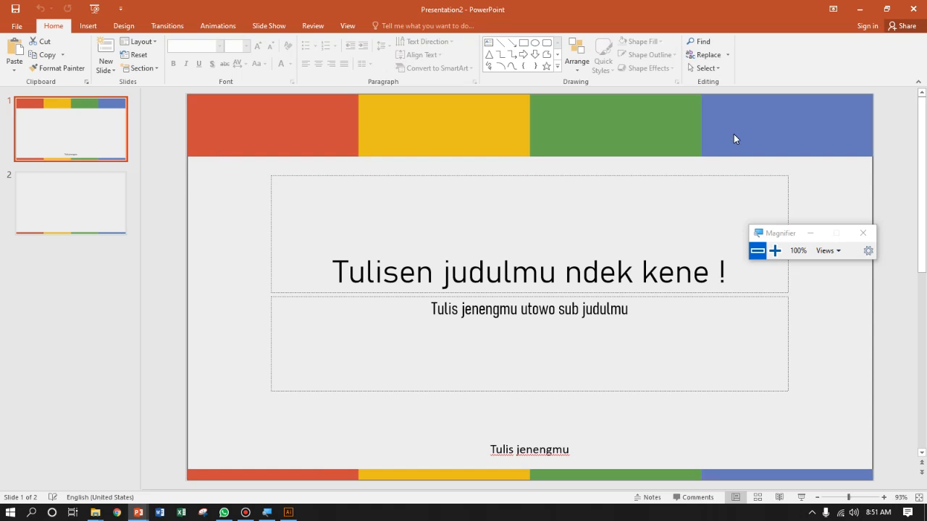
- Switch to Illustrator and review the title, content and watercolor slide artboards
{"action": "left_click", "coordinate": [288, 513]}
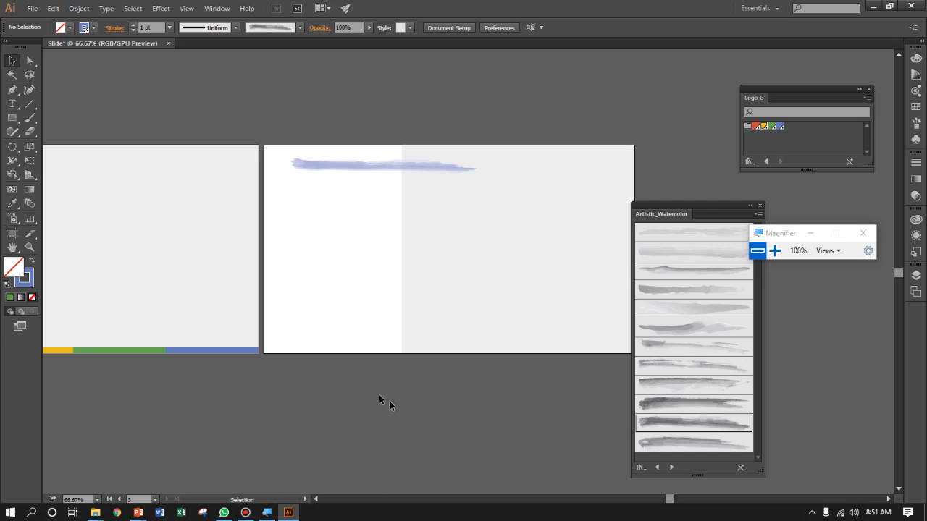
{"action": "left_click_drag", "start_coordinate": [140, 275], "coordinate": [577, 266]}
{"action": "mouse_move", "coordinate": [370, 292]}
{"action": "left_mouse_down"}
{"action": "mouse_move", "coordinate": [461, 312]}
{"action": "mouse_move", "coordinate": [356, 298]}
{"action": "left_mouse_up"}
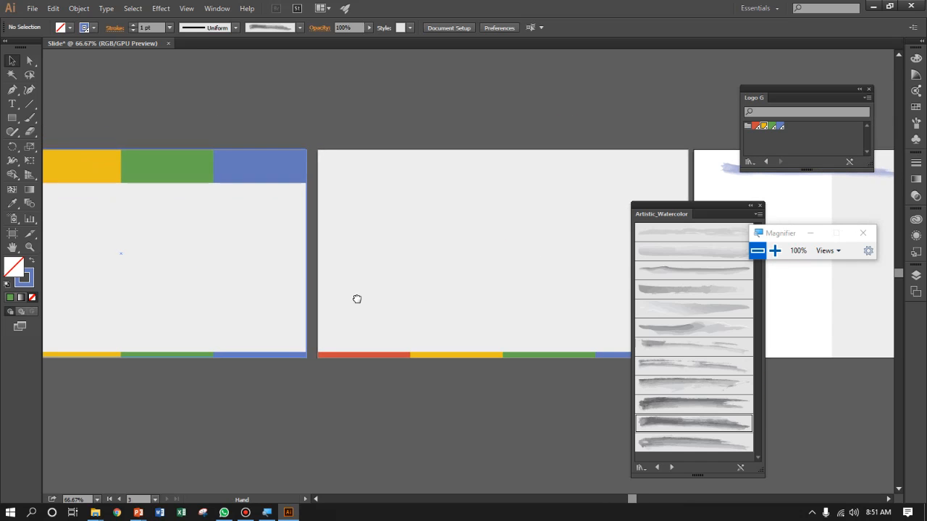
{"action": "left_click_drag", "start_coordinate": [530, 277], "coordinate": [357, 280]}
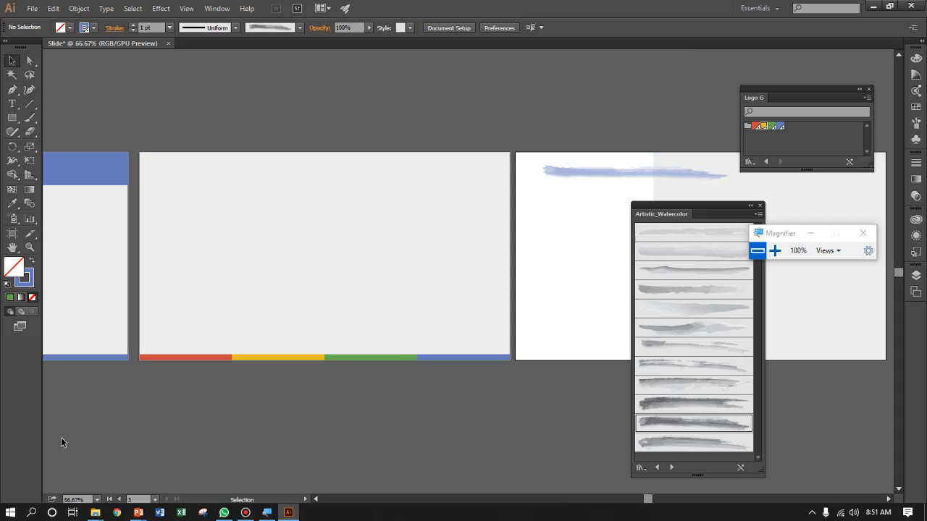
{"action": "left_click_drag", "start_coordinate": [418, 290], "coordinate": [333, 292]}
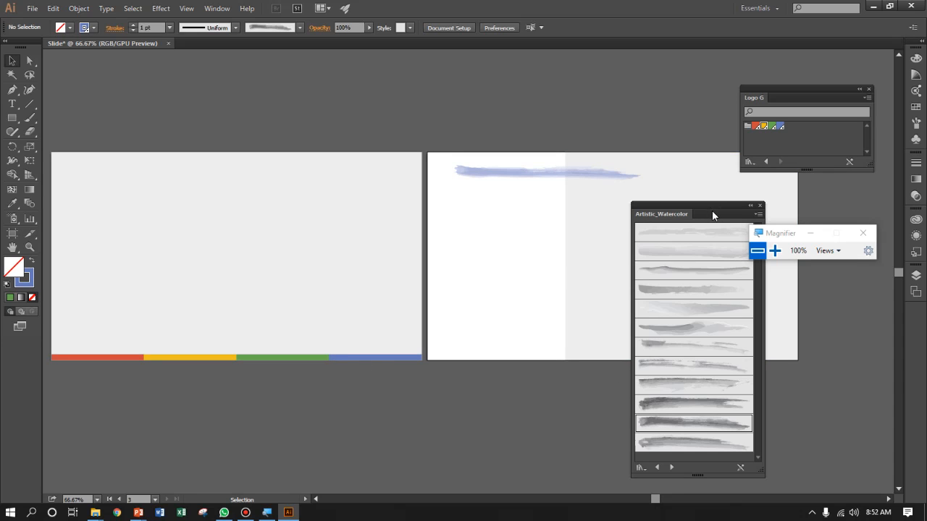
- Sketch thin blue freehand strokes on the third artboard's white area using the Paintbrush with the 3 pt. Round brush
{"action": "left_click", "coordinate": [29, 118]}
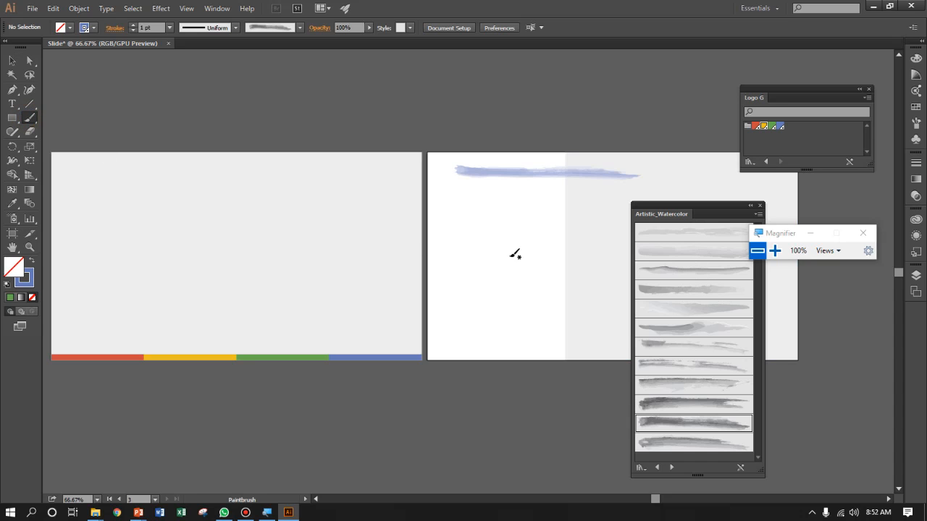
{"action": "left_click", "coordinate": [302, 27]}
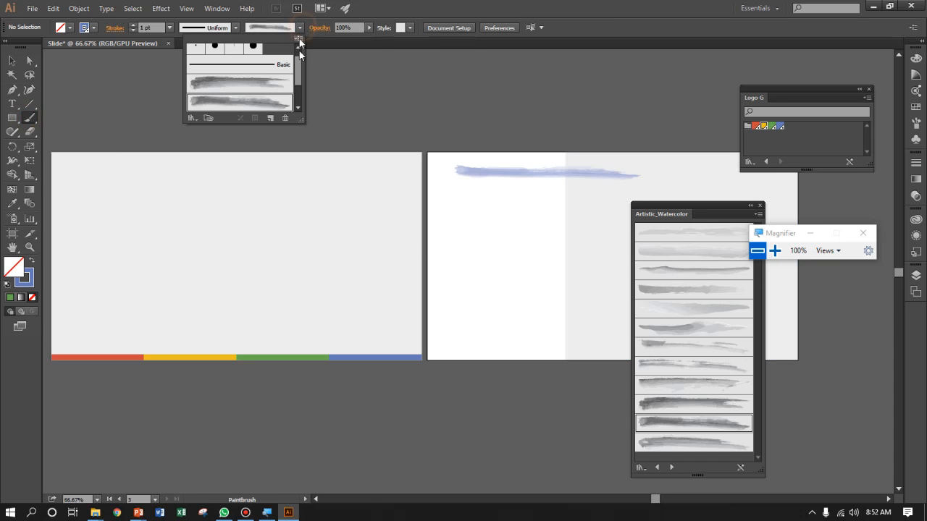
{"action": "scroll", "coordinate": [296, 64], "scroll_direction": "up", "scroll_amount": 3}
{"action": "left_click", "coordinate": [199, 53]}
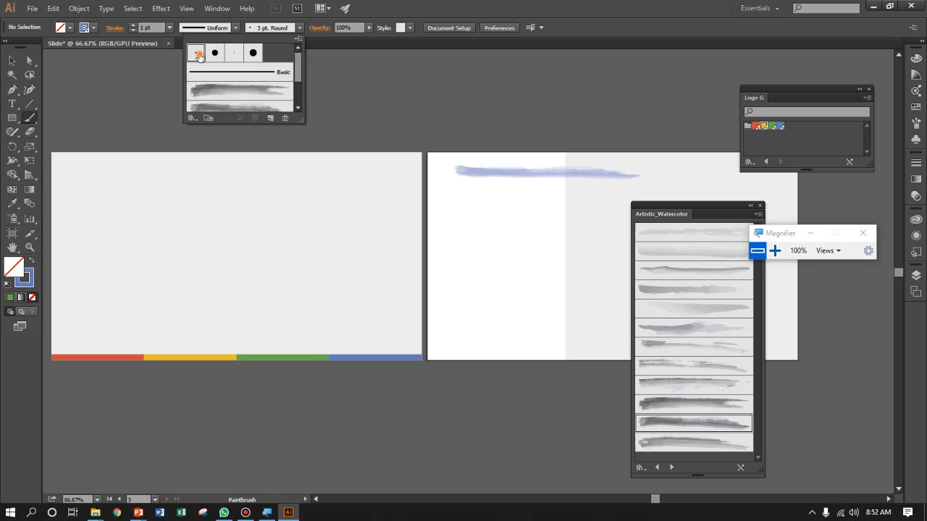
{"action": "left_click", "coordinate": [299, 27]}
{"action": "mouse_move", "coordinate": [495, 217]}
{"action": "left_mouse_down"}
{"action": "mouse_move", "coordinate": [511, 249]}
{"action": "mouse_move", "coordinate": [488, 204]}
{"action": "mouse_move", "coordinate": [501, 256]}
{"action": "mouse_move", "coordinate": [491, 239]}
{"action": "mouse_move", "coordinate": [497, 225]}
{"action": "mouse_move", "coordinate": [471, 276]}
{"action": "left_mouse_up"}
{"action": "mouse_move", "coordinate": [497, 230]}
{"action": "left_mouse_down"}
{"action": "mouse_move", "coordinate": [524, 277]}
{"action": "mouse_move", "coordinate": [478, 280]}
{"action": "mouse_move", "coordinate": [528, 280]}
{"action": "left_mouse_up"}
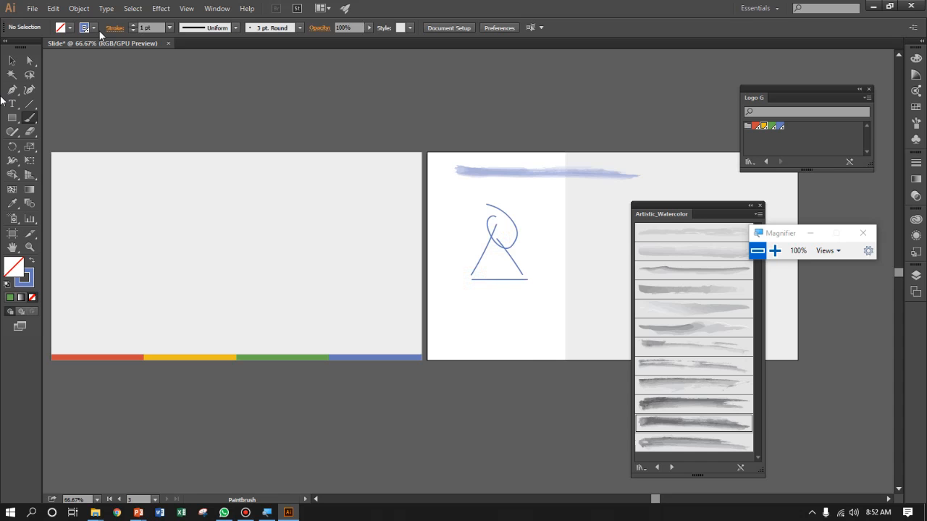
- Draw a rectangle about 1.75 by 1.9 in below the freehand strokes, fill it dark green, and deselect it
{"action": "left_click", "coordinate": [12, 118]}
{"action": "left_click_drag", "start_coordinate": [472, 295], "coordinate": [521, 347]}
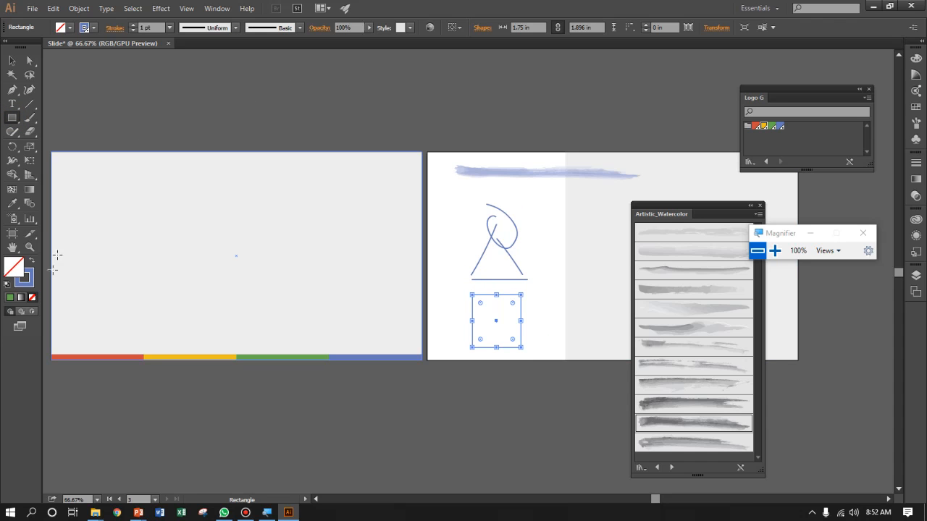
{"action": "left_click", "coordinate": [69, 27]}
{"action": "left_click", "coordinate": [39, 56]}
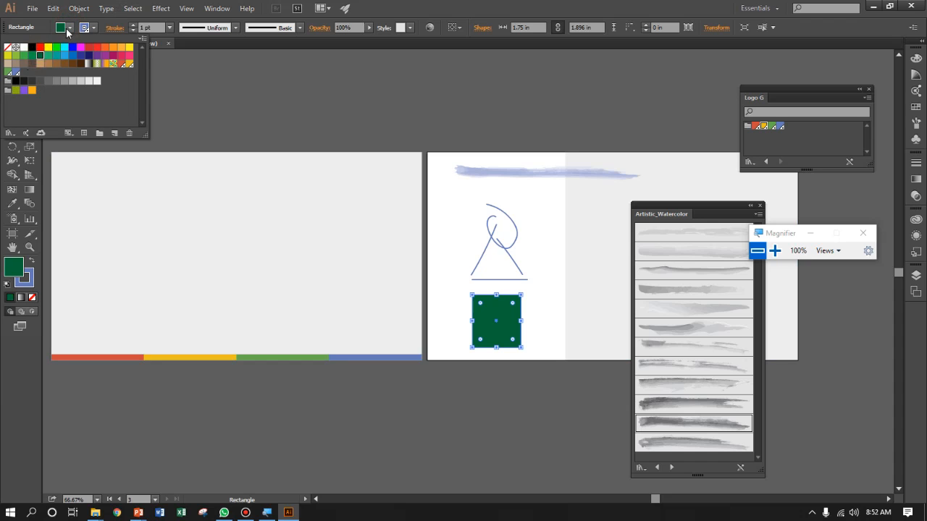
{"action": "left_click", "coordinate": [69, 29]}
{"action": "left_click", "coordinate": [12, 58]}
{"action": "left_click", "coordinate": [197, 93]}
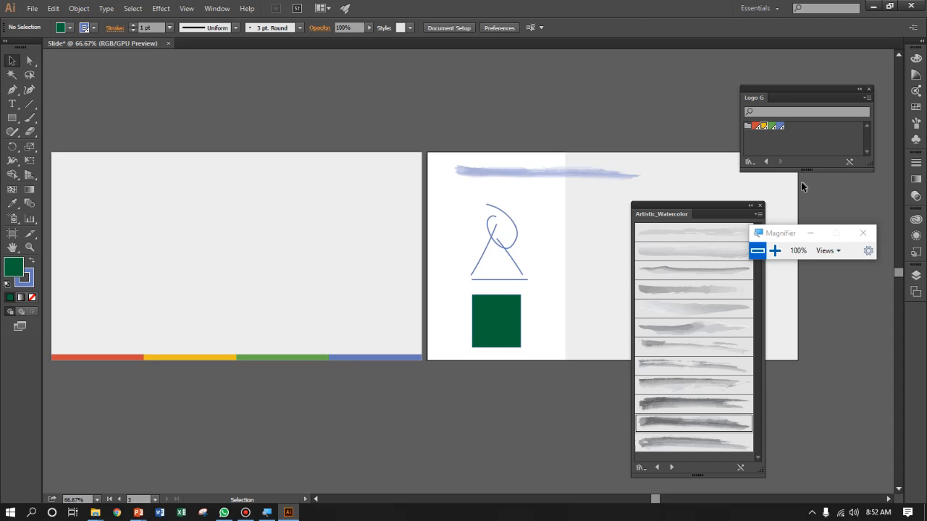